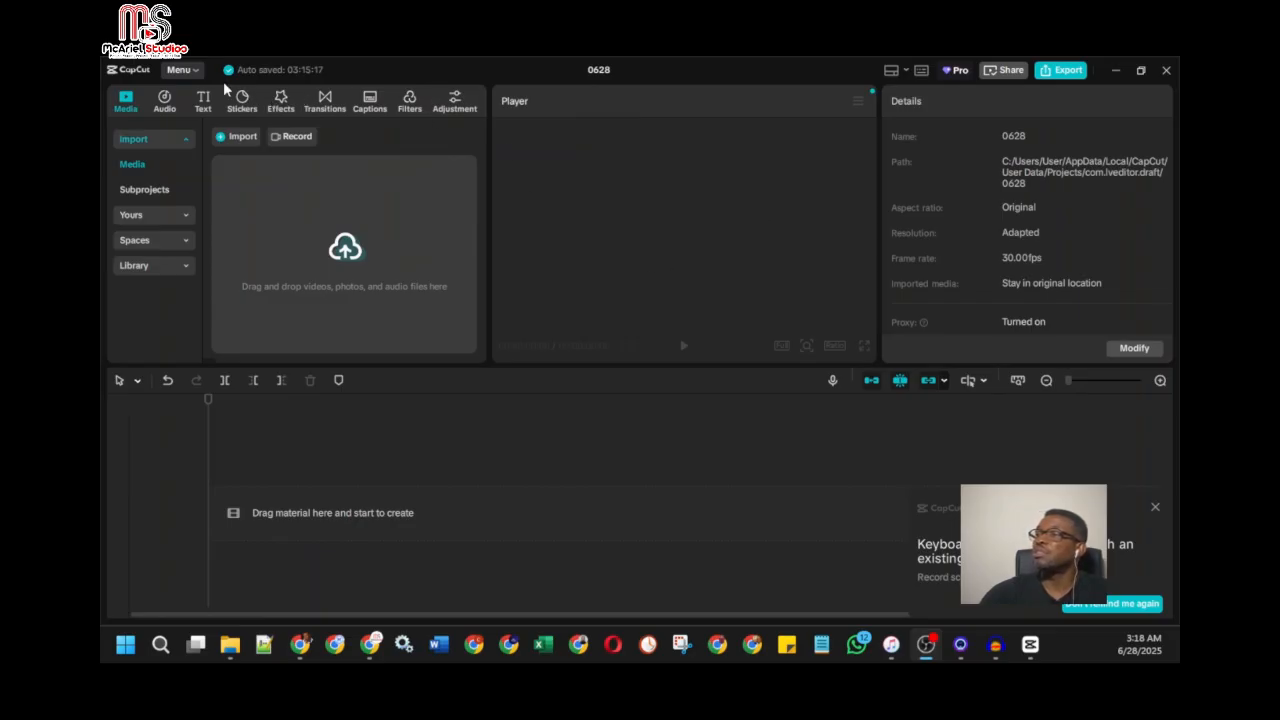
Step: Check the installed program version in the About information, then close it
left_click(197, 71)
mouse_move(224, 183)
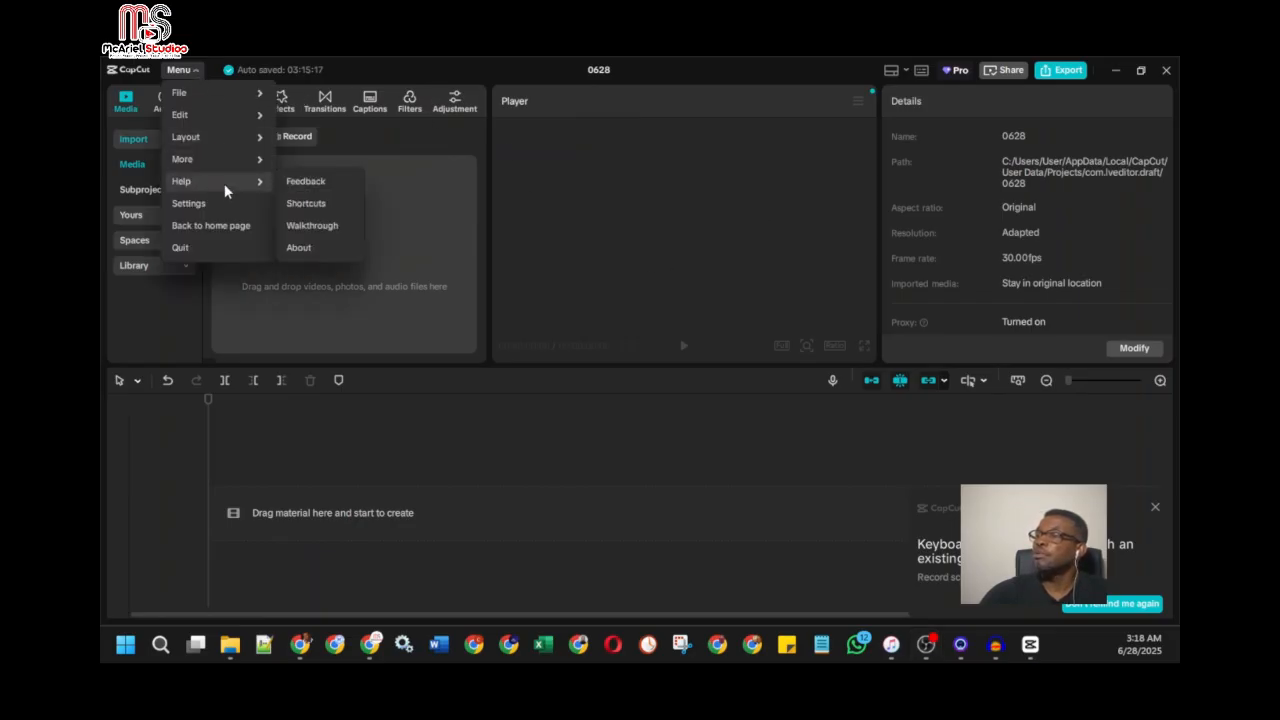
left_click(305, 248)
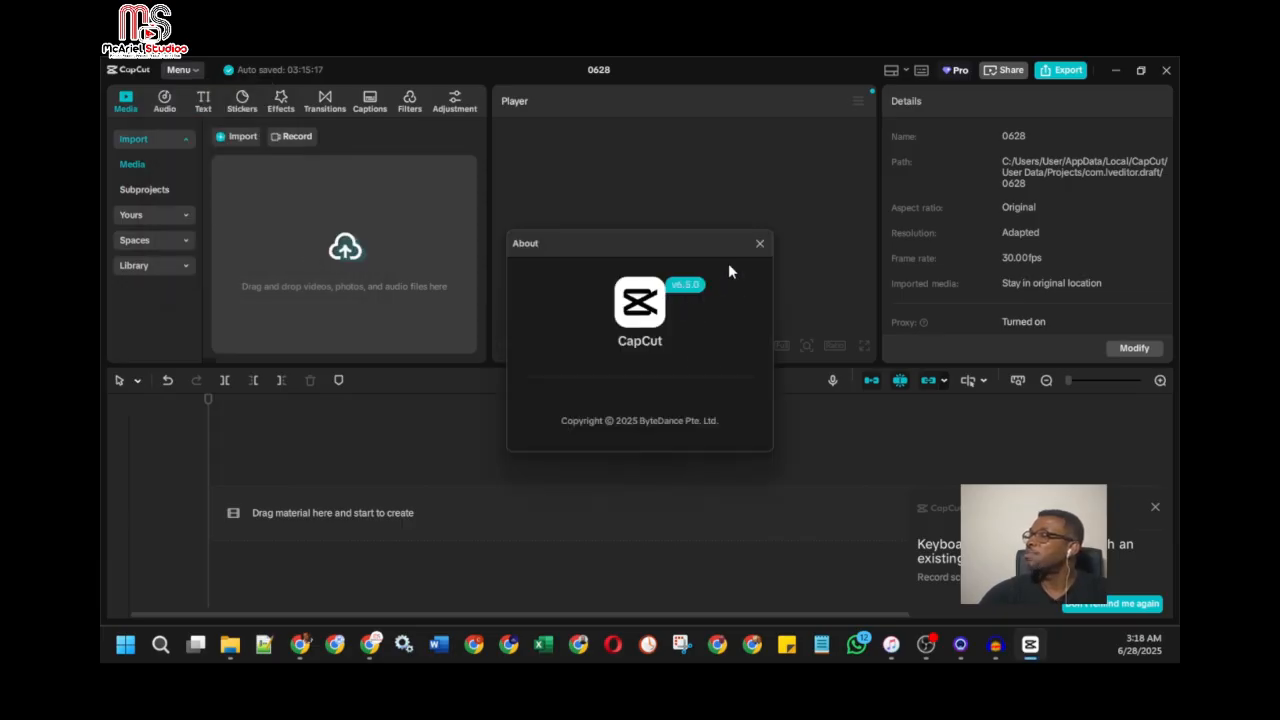
left_click(760, 244)
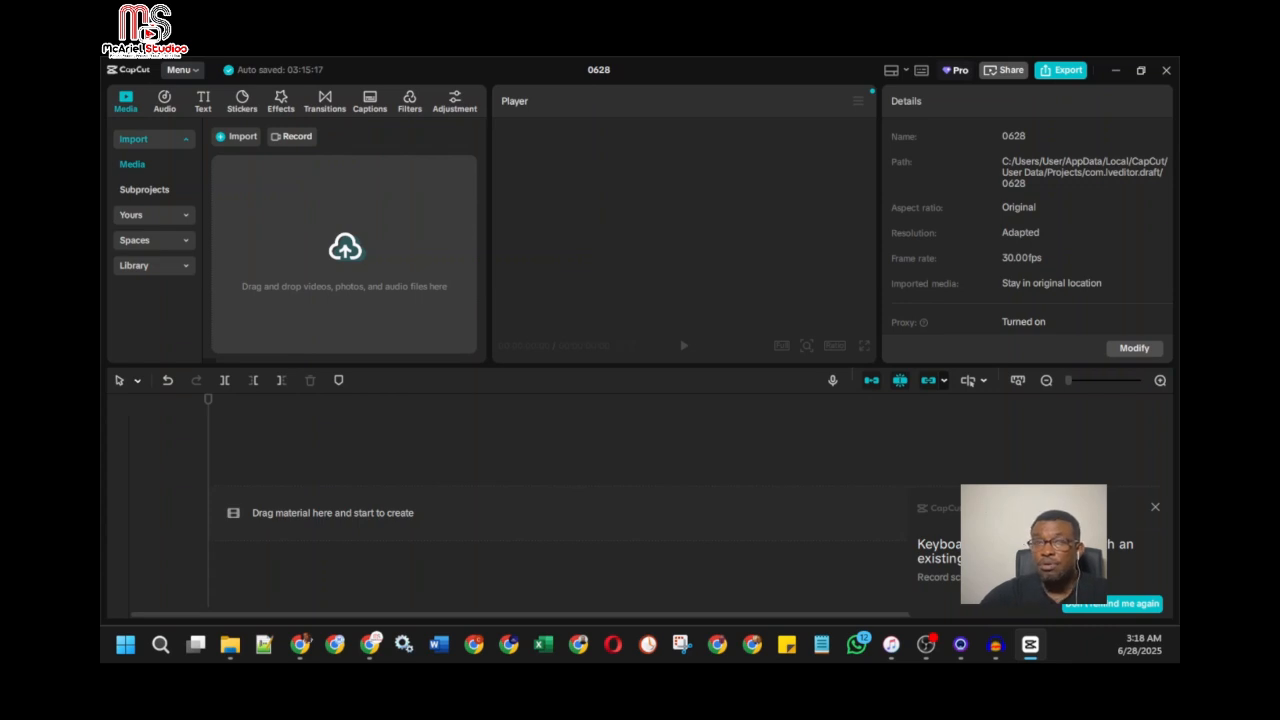
Step: Import the audio file GRACE_1 from the AI Grace Videos > Audio folder under McAriel Studios
left_click(242, 138)
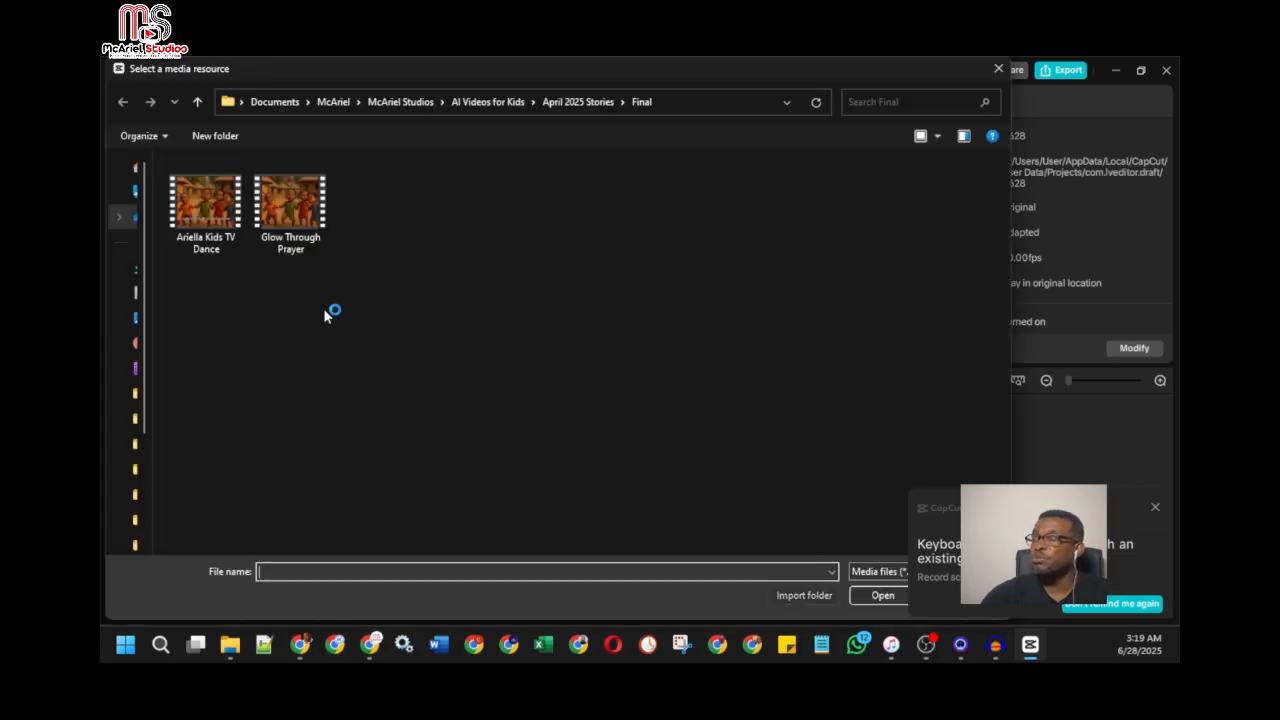
left_click(494, 101)
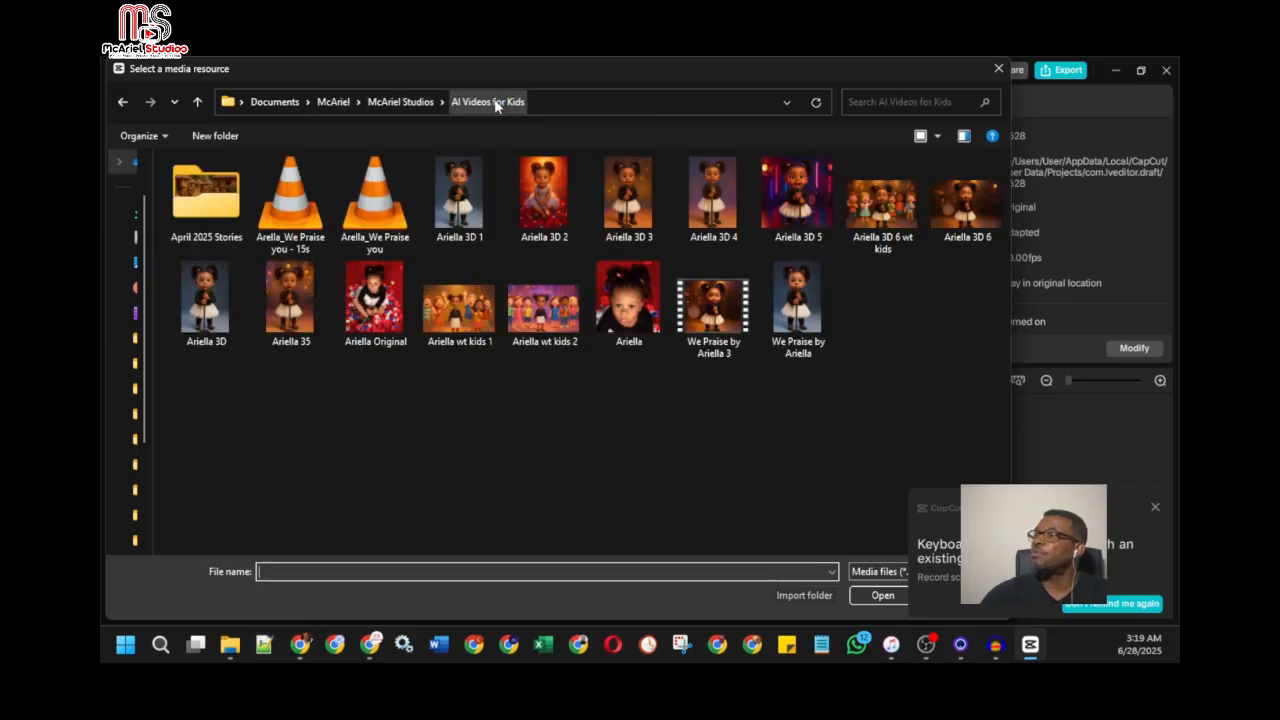
left_click(430, 101)
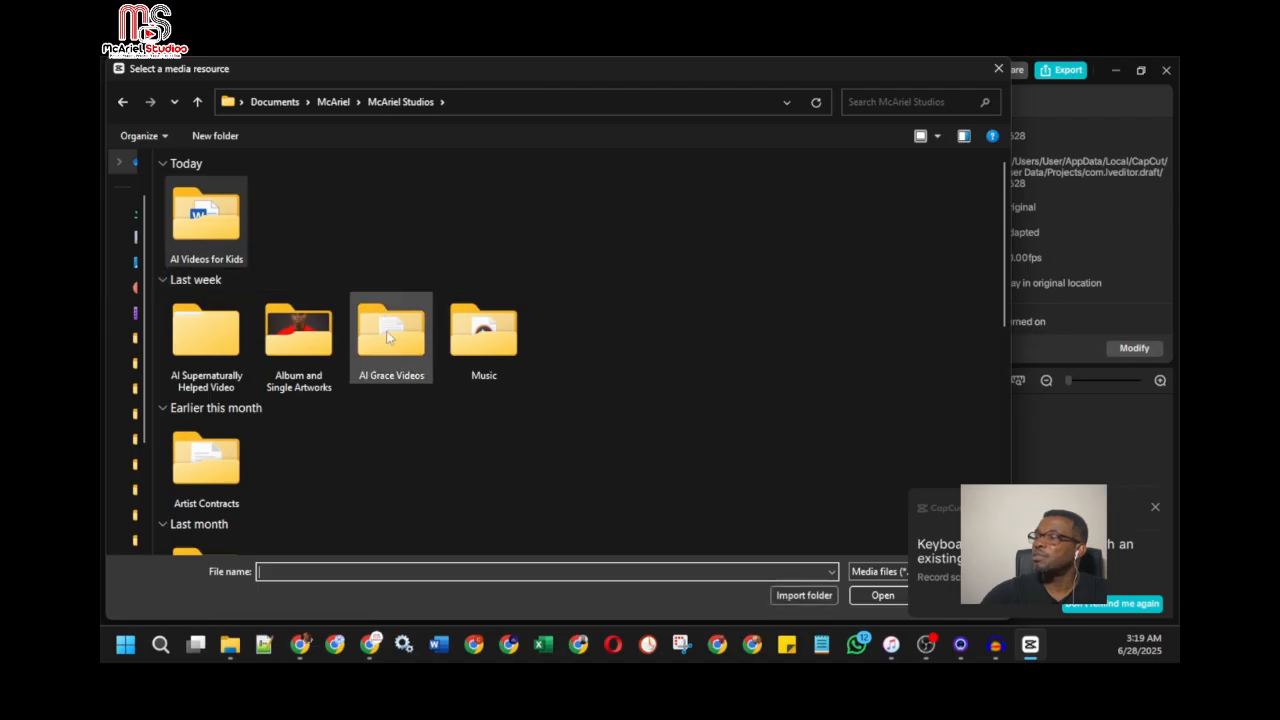
left_click(387, 331)
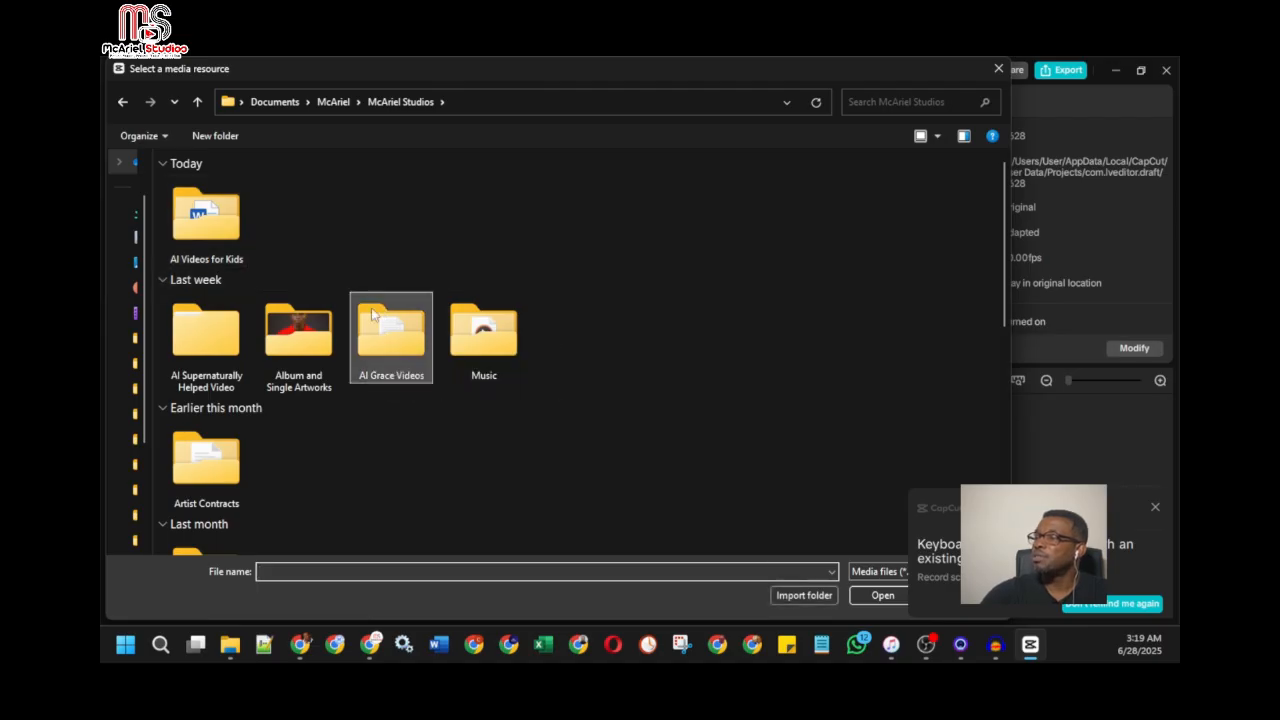
double_click(371, 313)
double_click(205, 180)
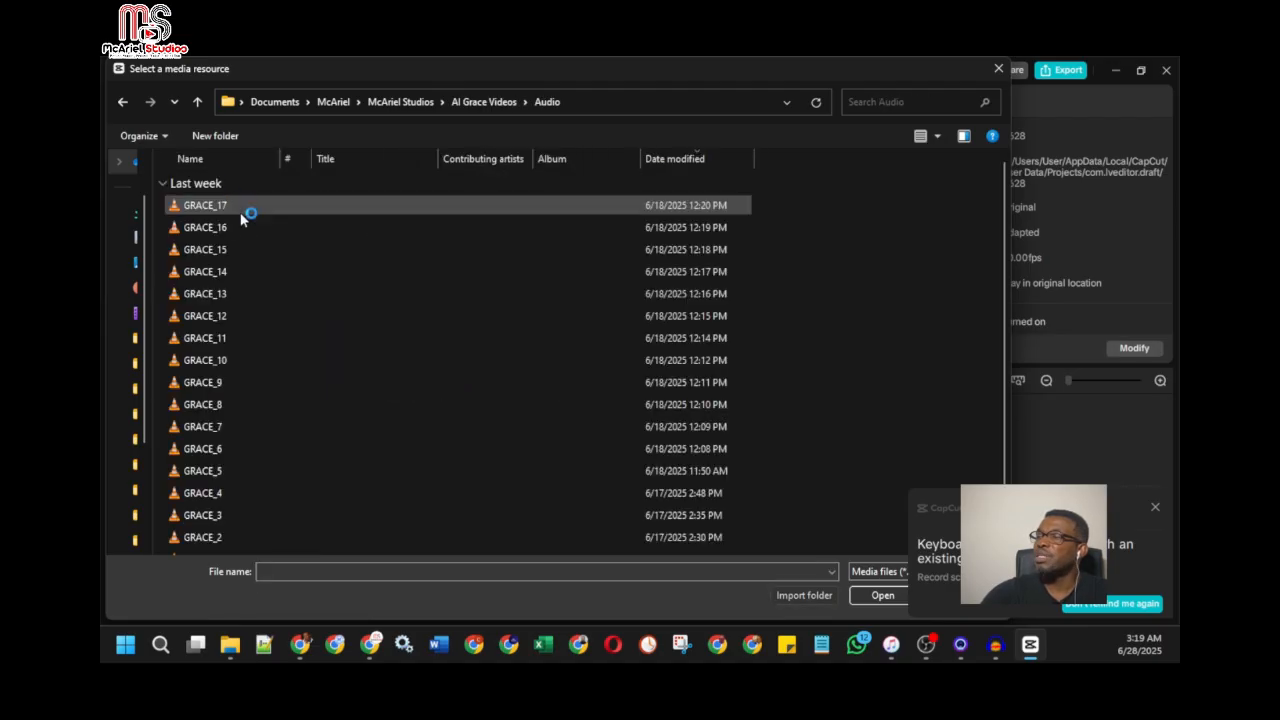
scroll(275, 343, "down", 1)
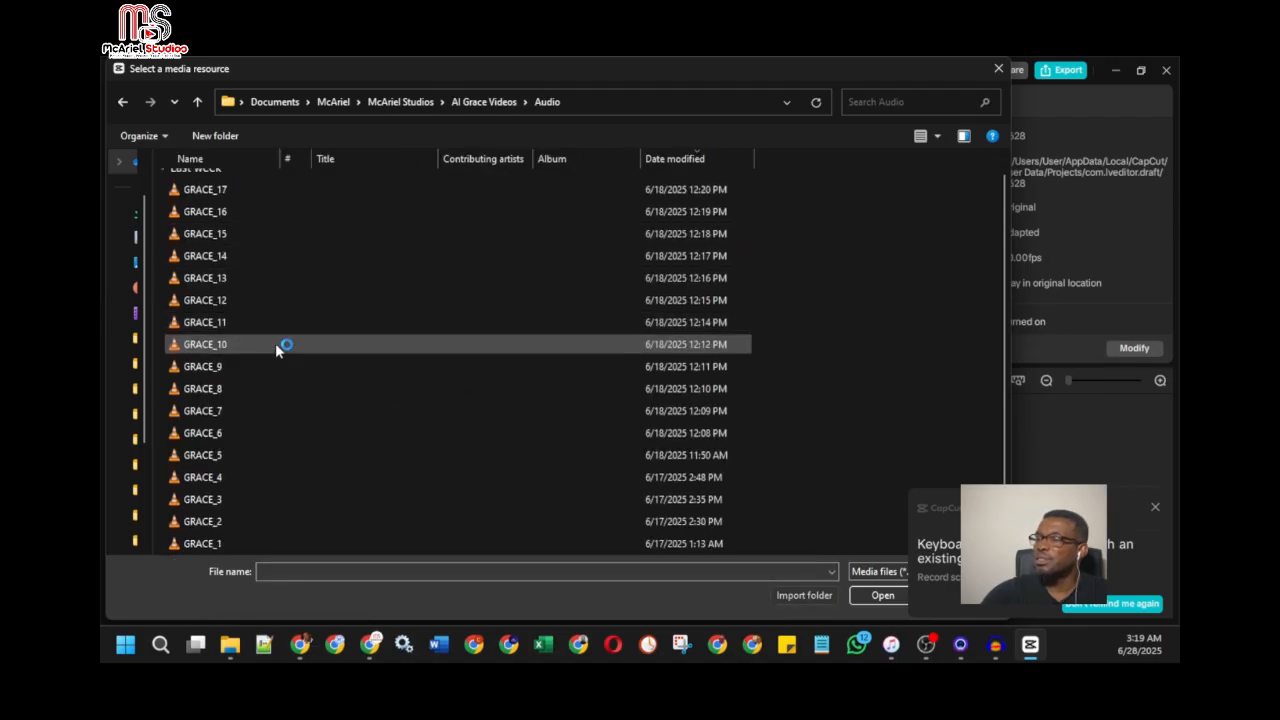
left_click(205, 545)
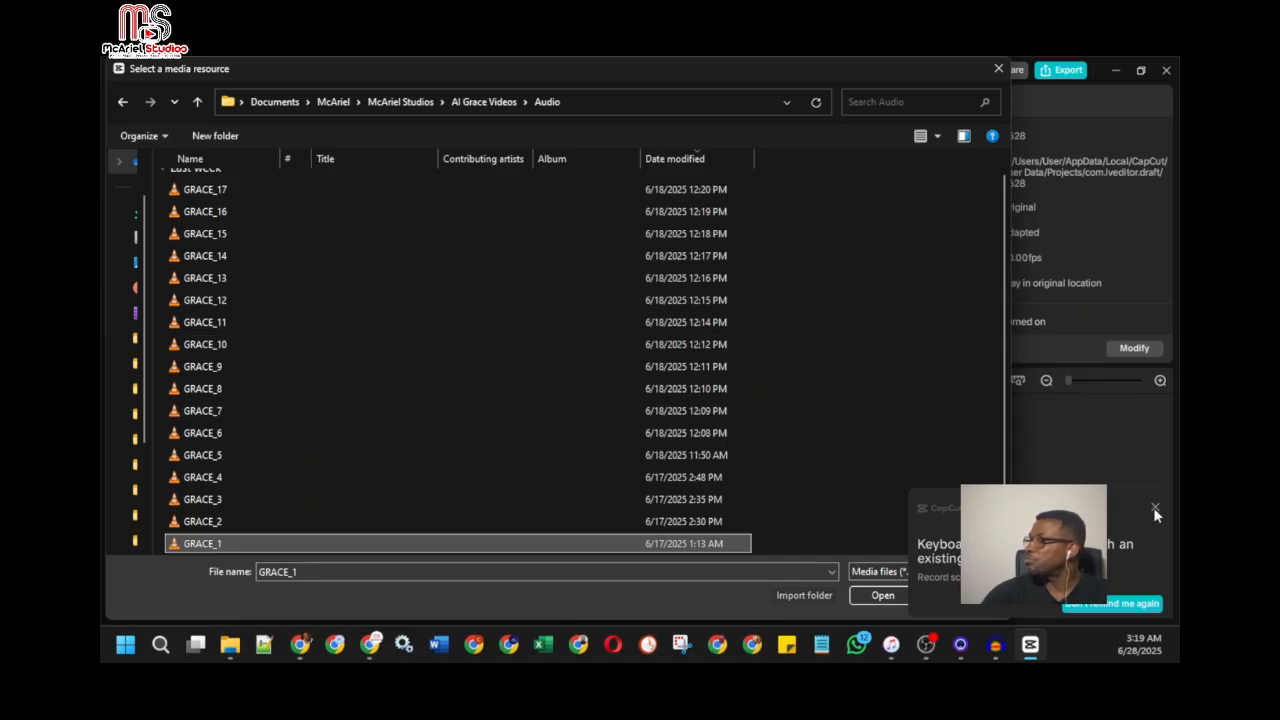
left_click(219, 543)
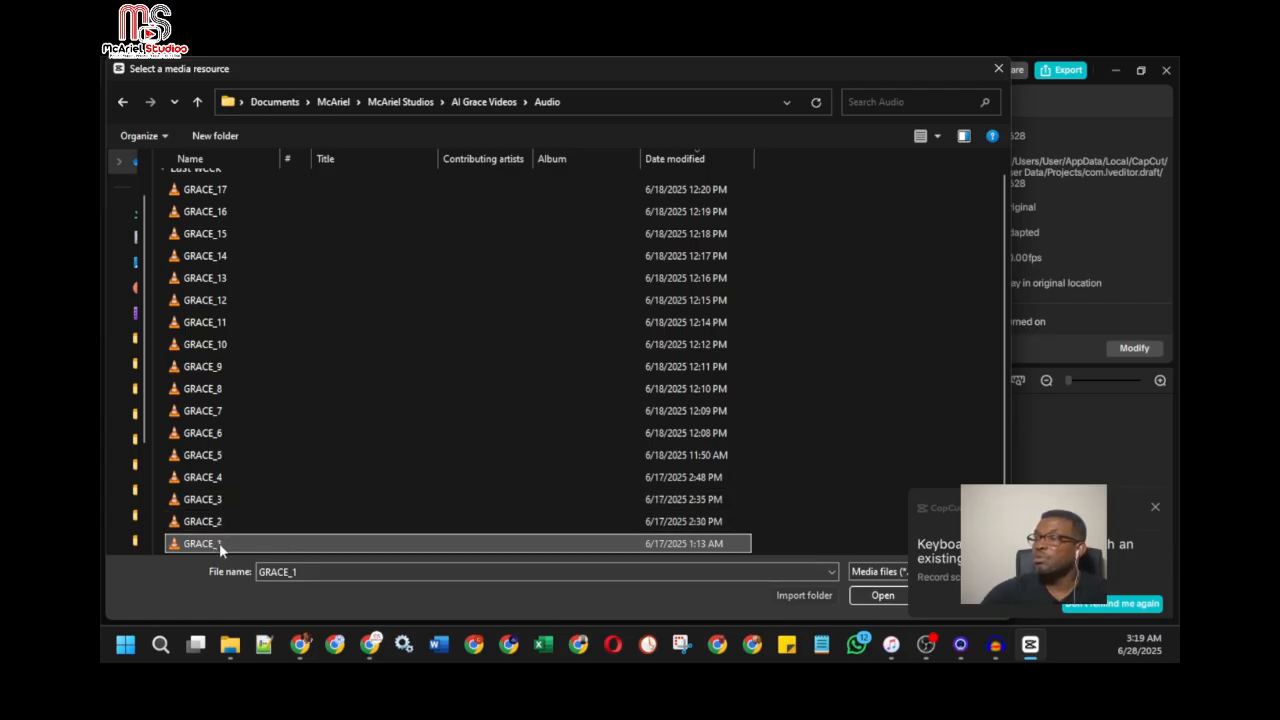
left_click(875, 595)
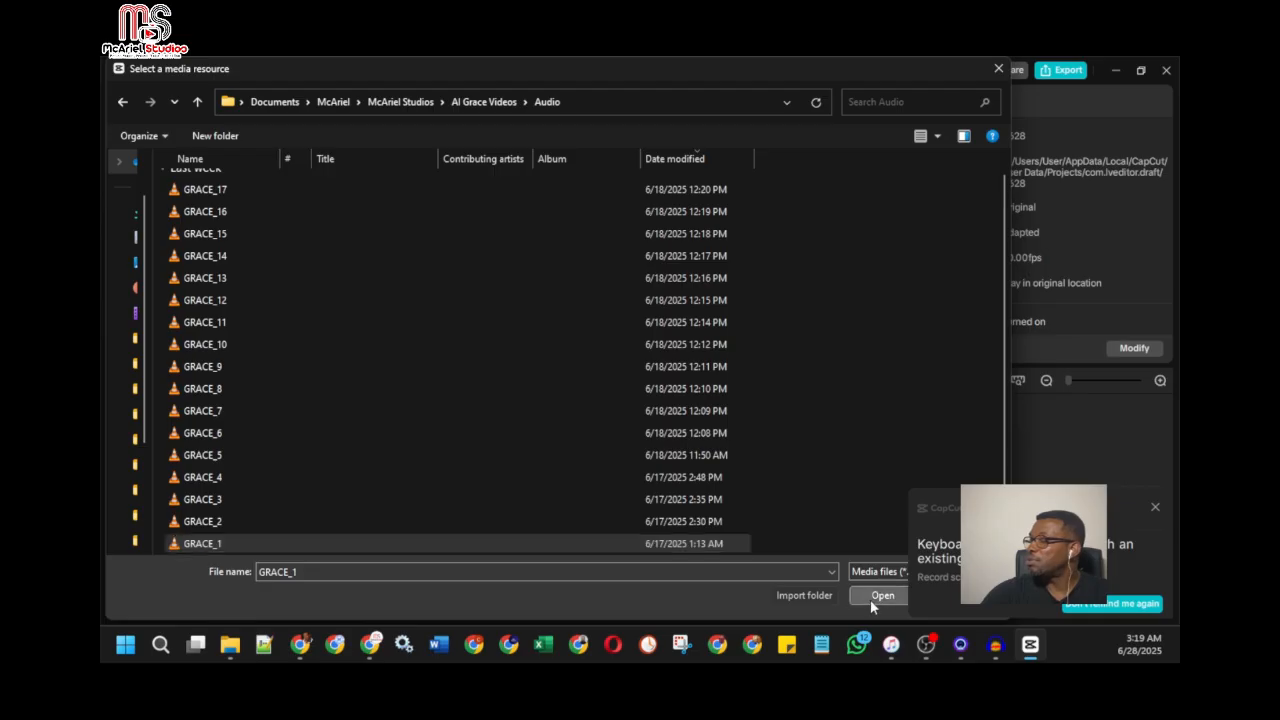
left_click(870, 596)
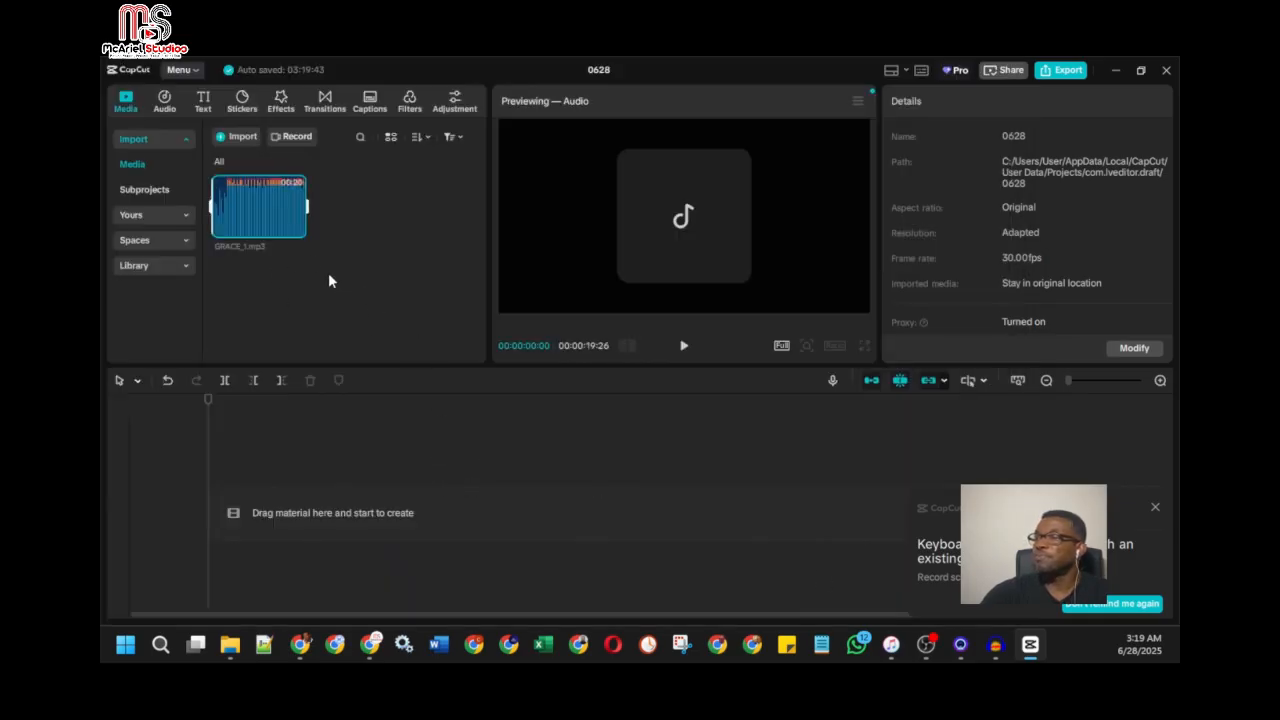
Step: Add GRACE_1.mp3 to the timeline and select its clip
mouse_move(298, 233)
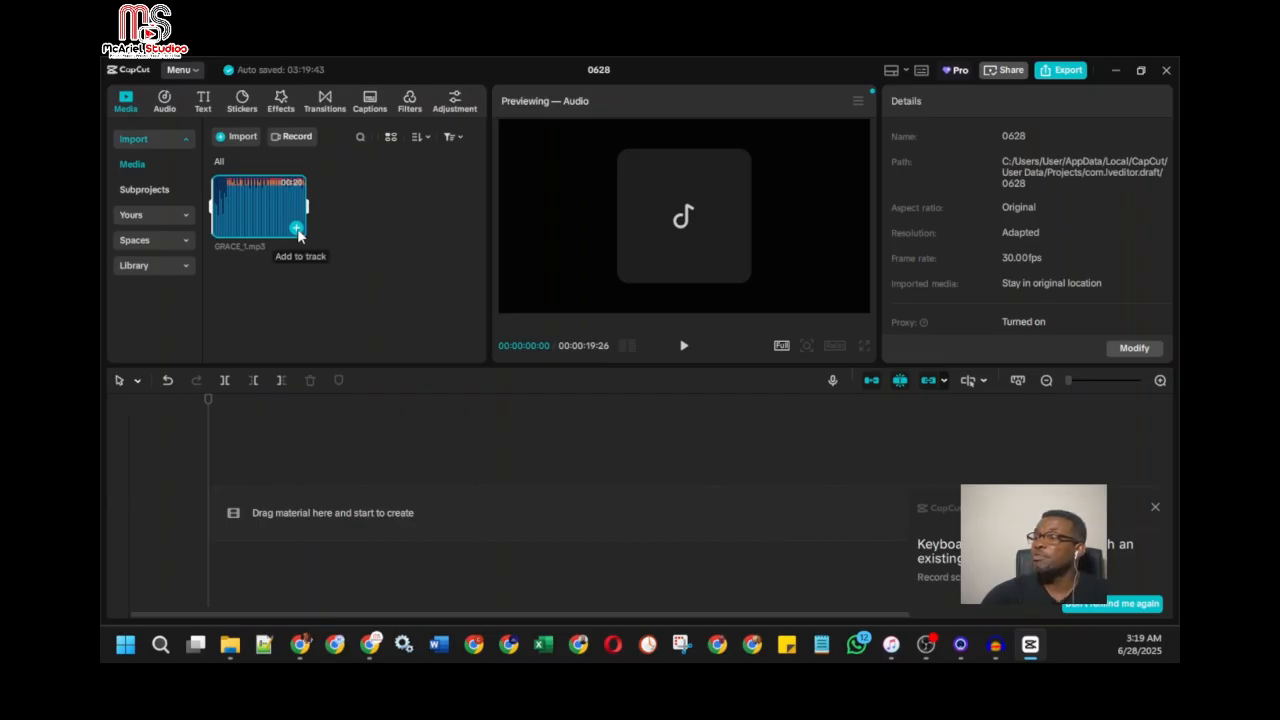
left_click(297, 230)
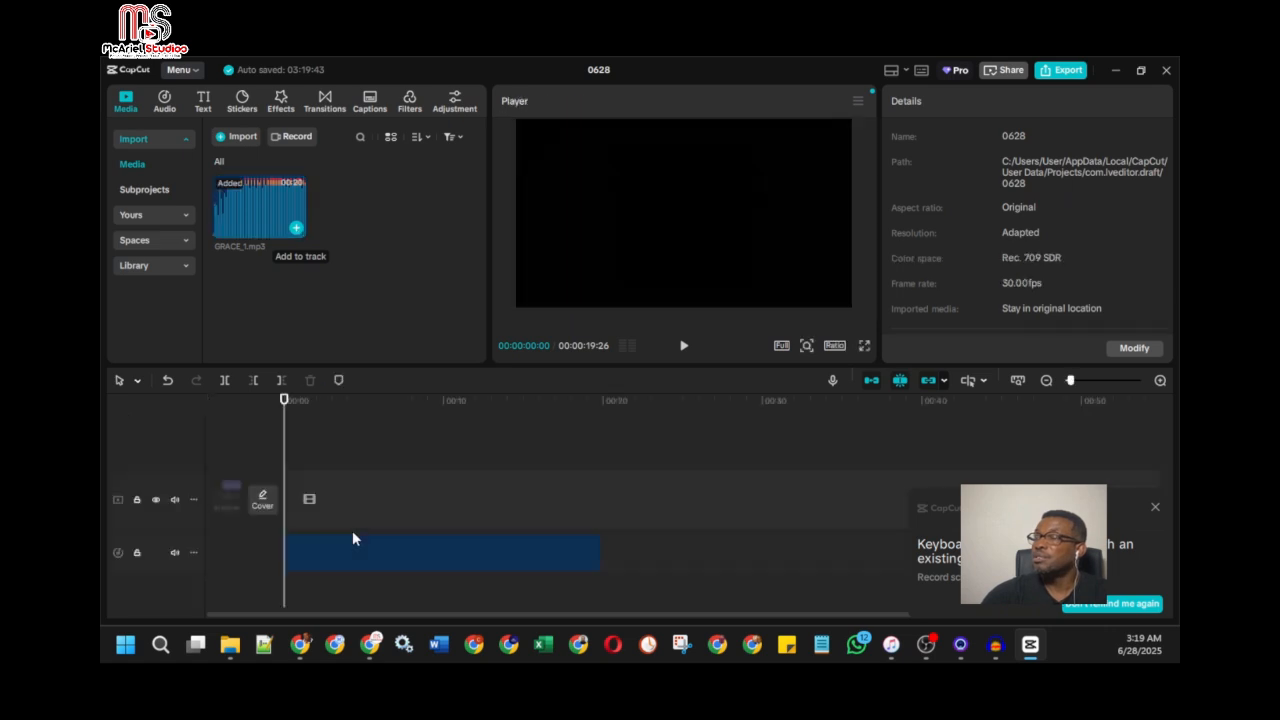
left_click(439, 526)
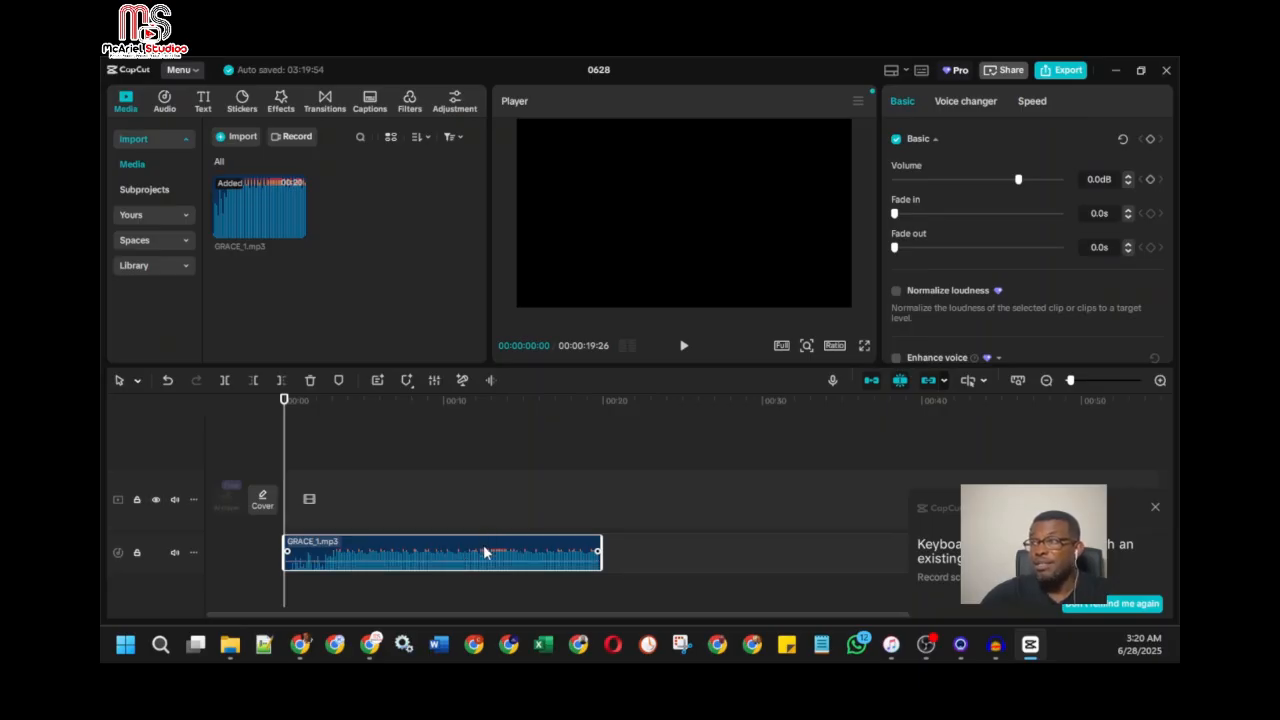
Step: Start another media import and browse to the Music folder
left_click(242, 136)
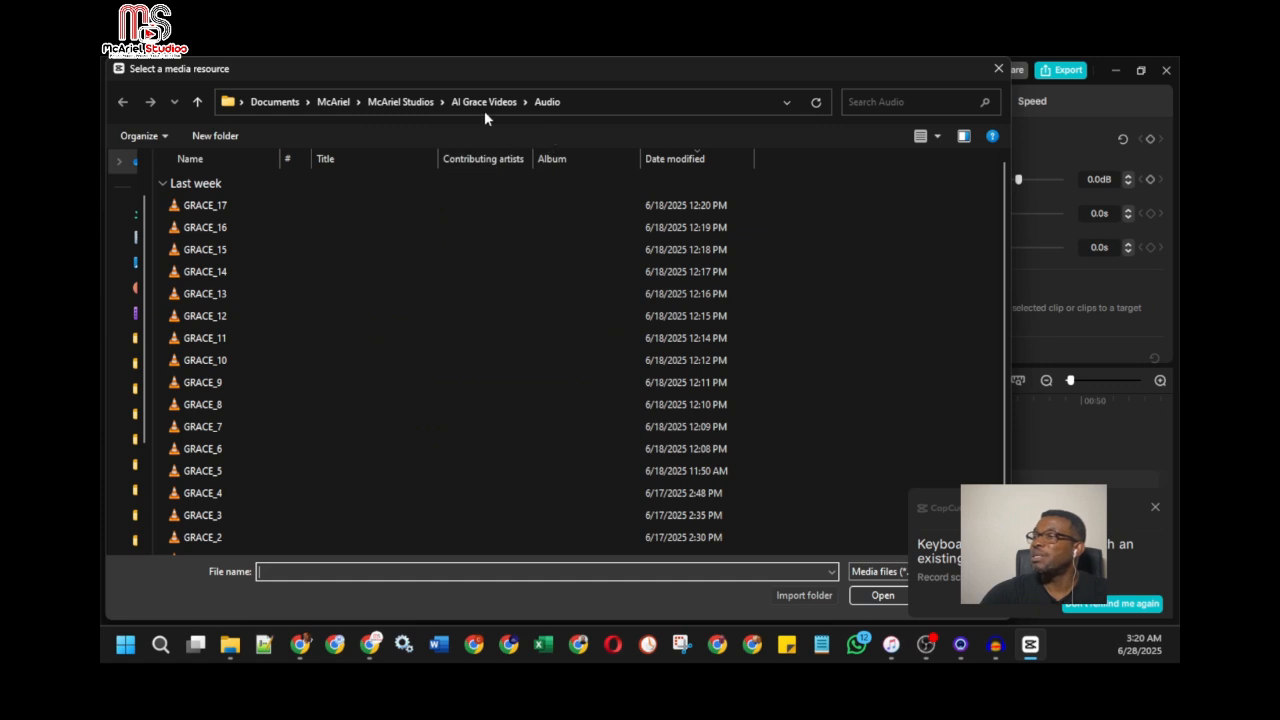
left_click(272, 102)
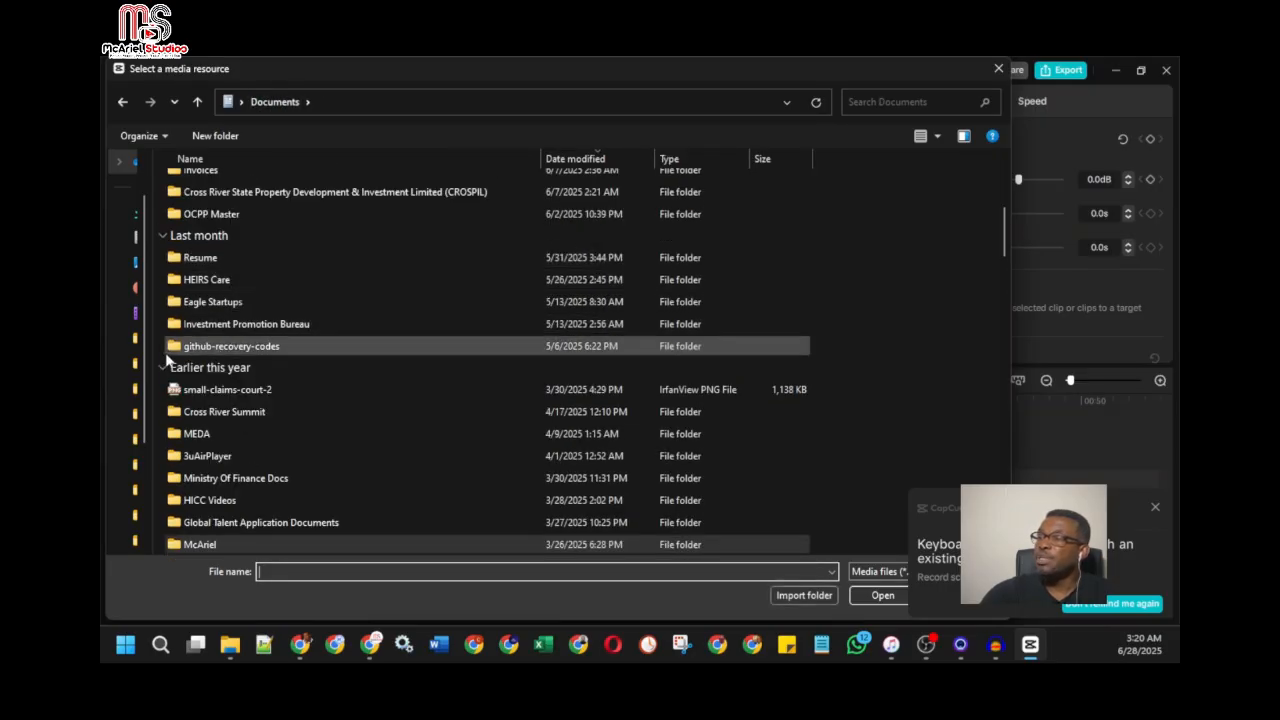
scroll(254, 346, "up", 5)
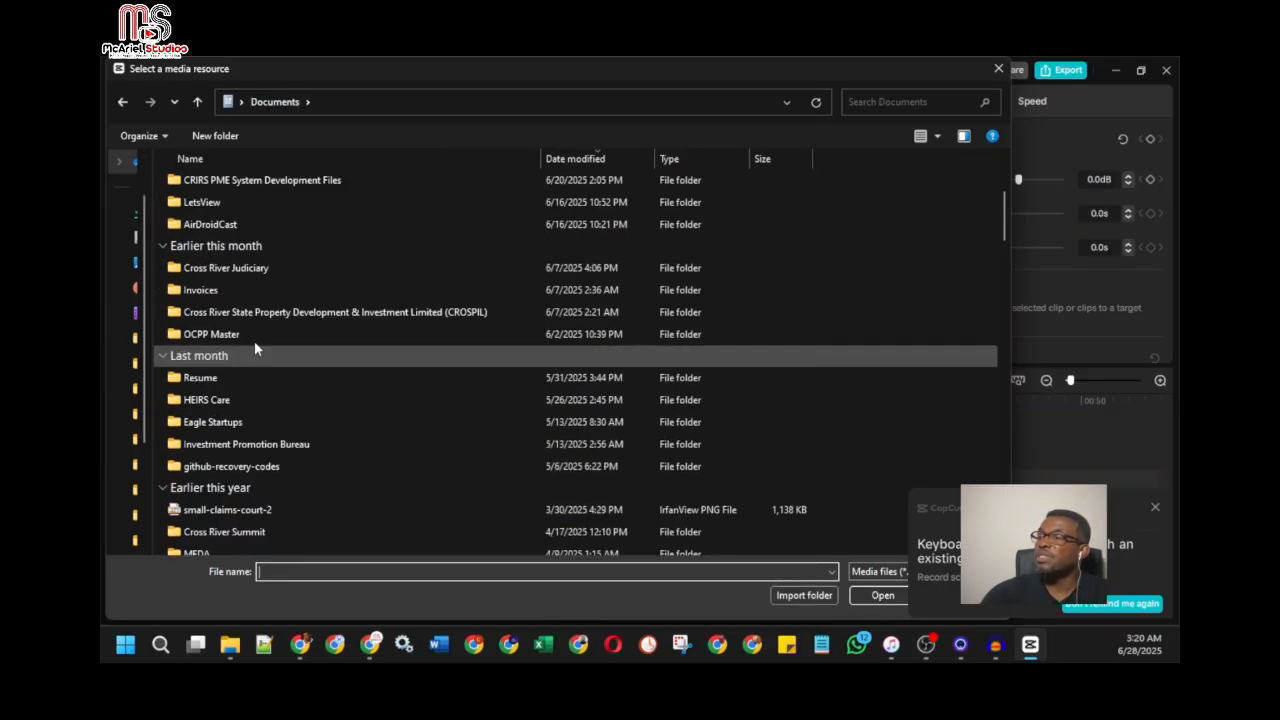
left_click(291, 104)
left_click(242, 104)
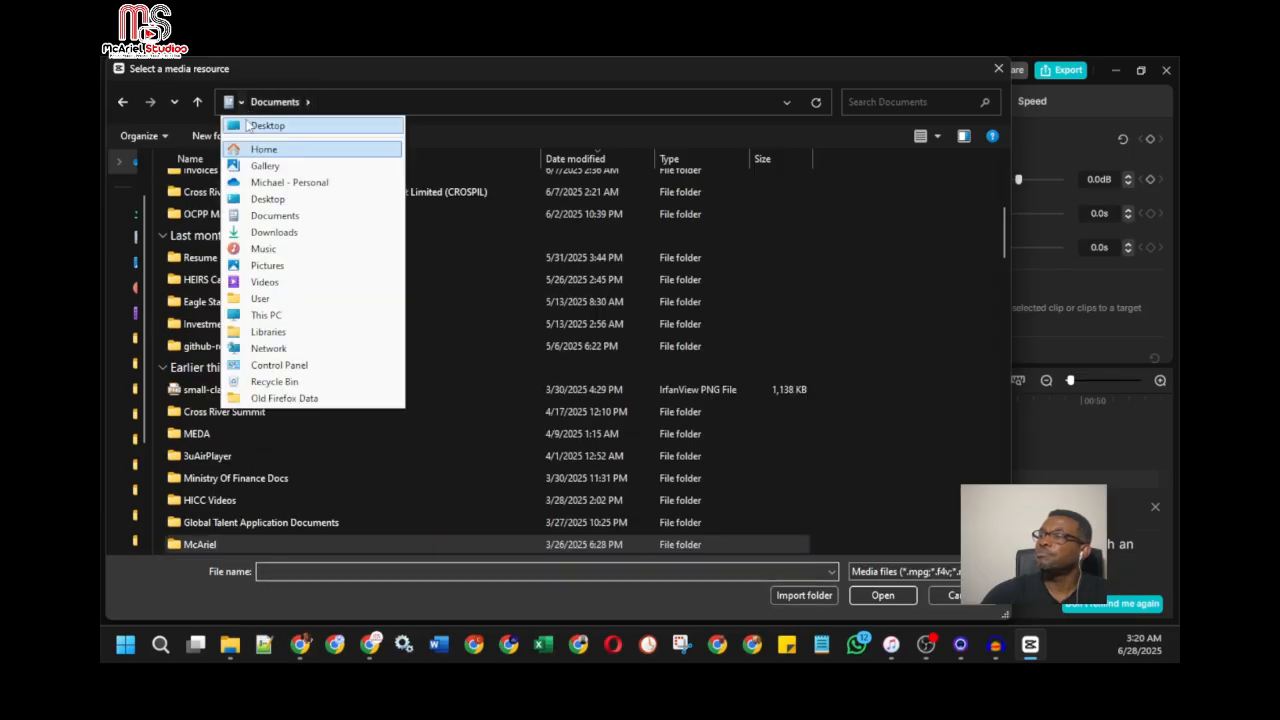
left_click(279, 253)
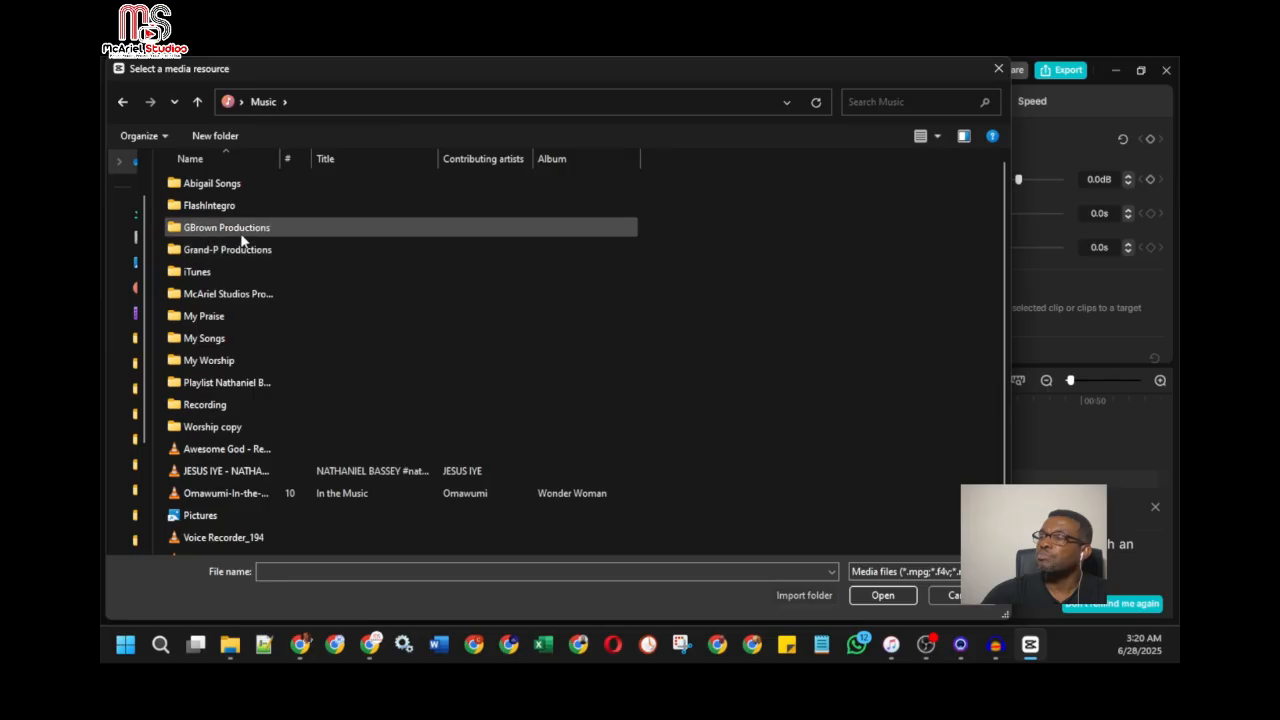
Step: Import the full GRACE song from GBrown Productions > Released > Mighty God Album Songs, widening the name column to read the titles
double_click(240, 231)
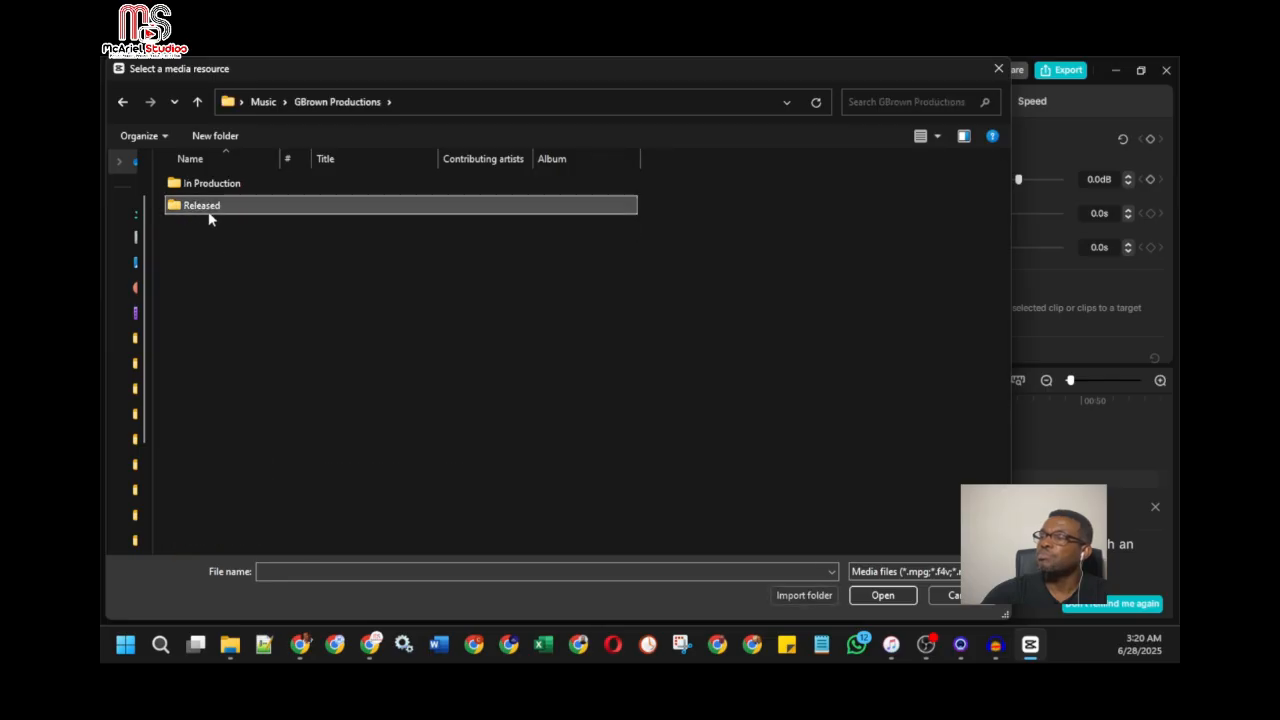
double_click(208, 211)
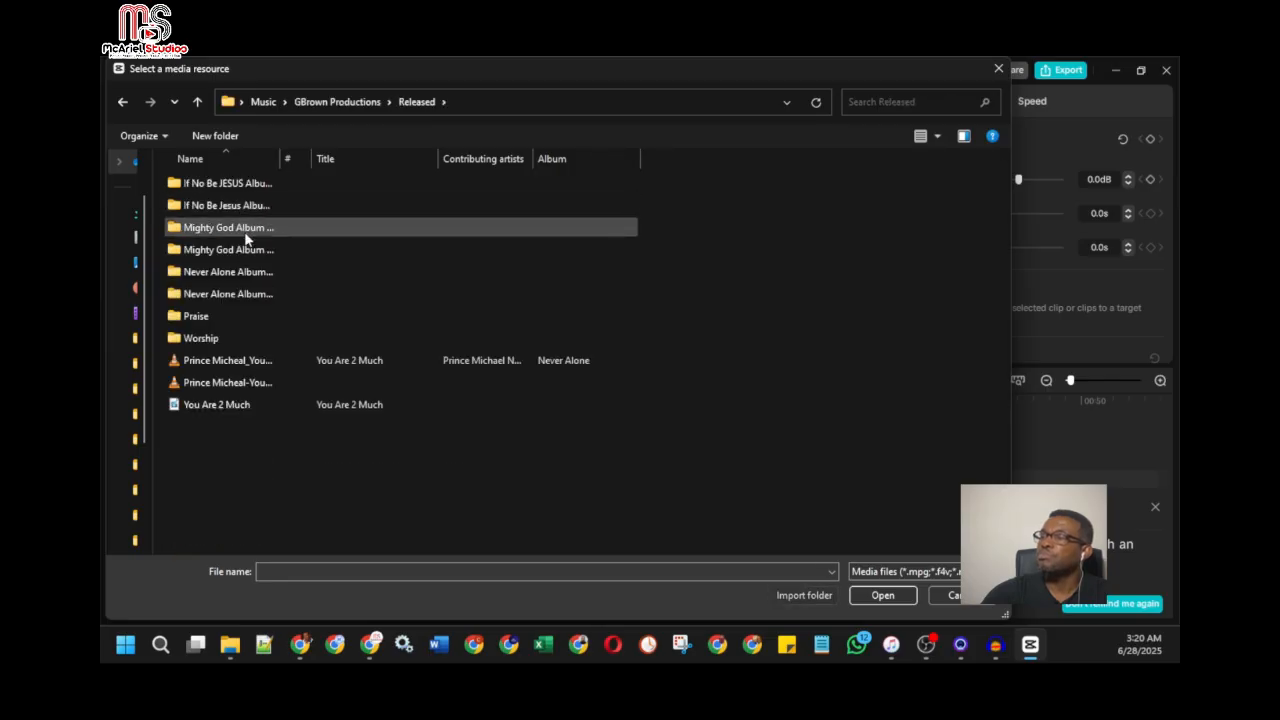
left_click_drag(282, 160, 324, 160)
double_click(254, 237)
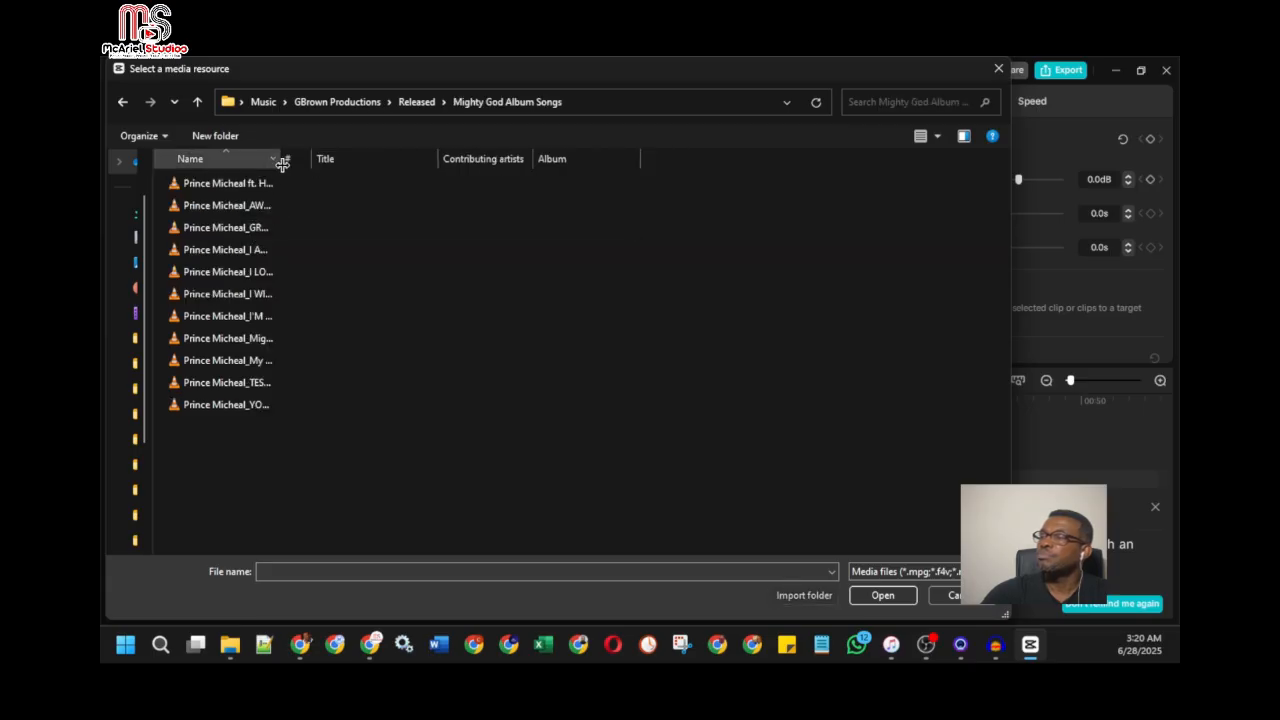
left_click_drag(280, 161, 318, 161)
left_click(266, 228)
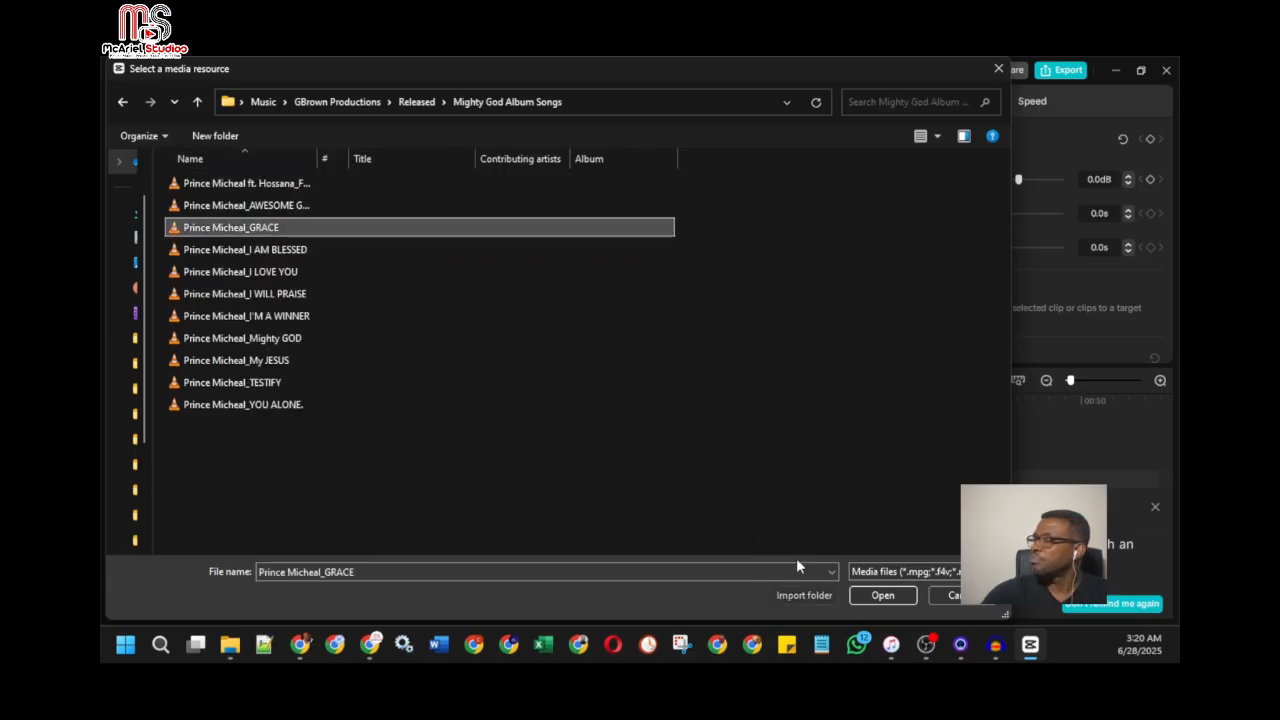
left_click(882, 595)
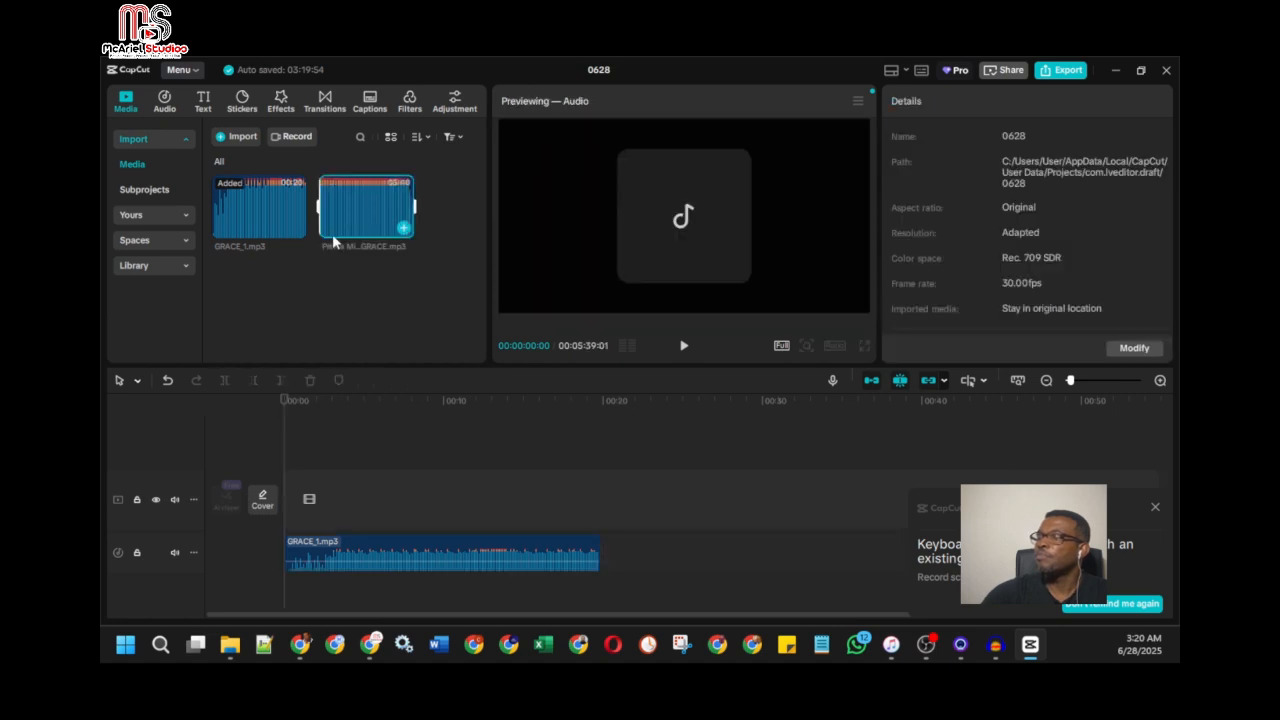
Step: Delete the GRACE_1.mp3 clip from the timeline and remove the file from the imported media
left_click(419, 548)
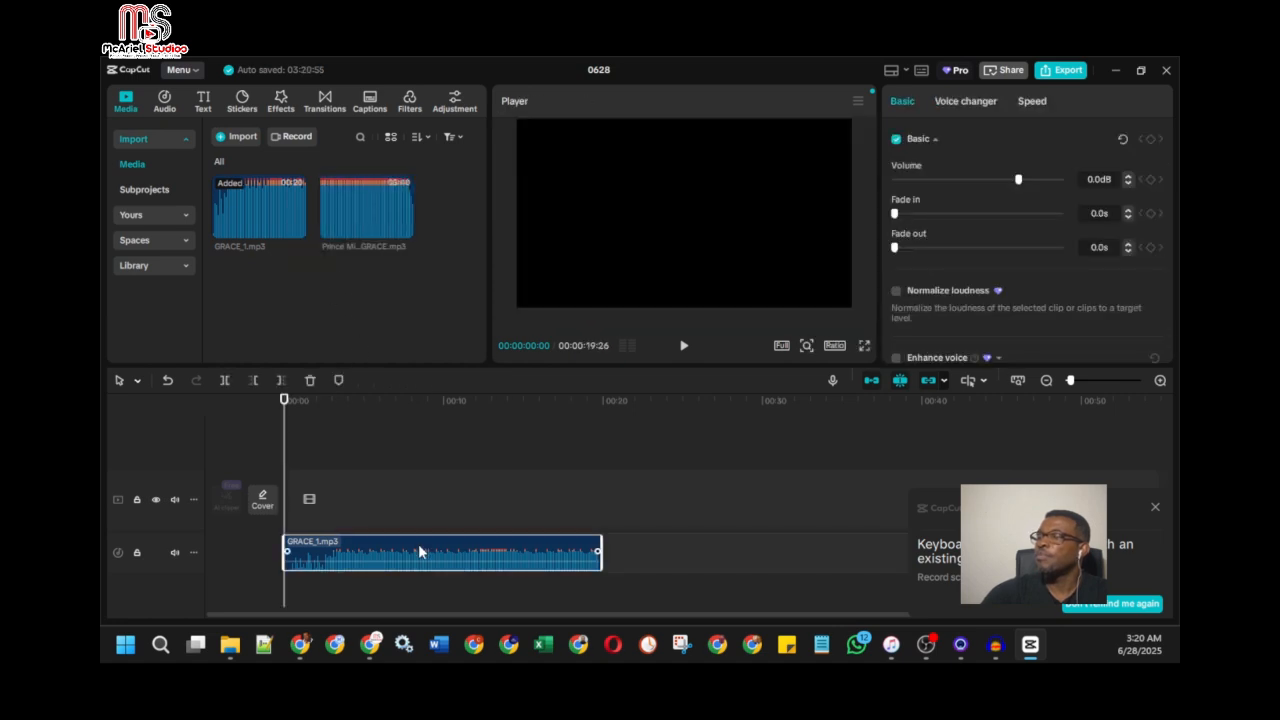
right_click(457, 548)
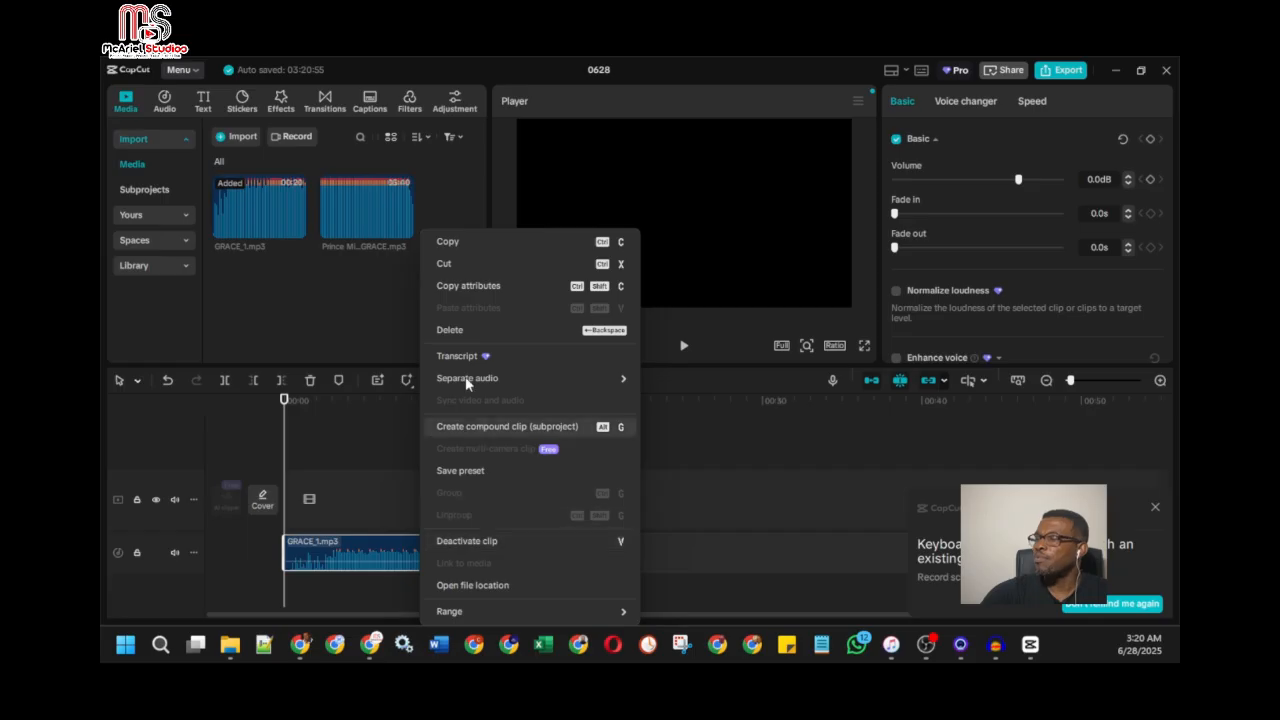
key("Escape")
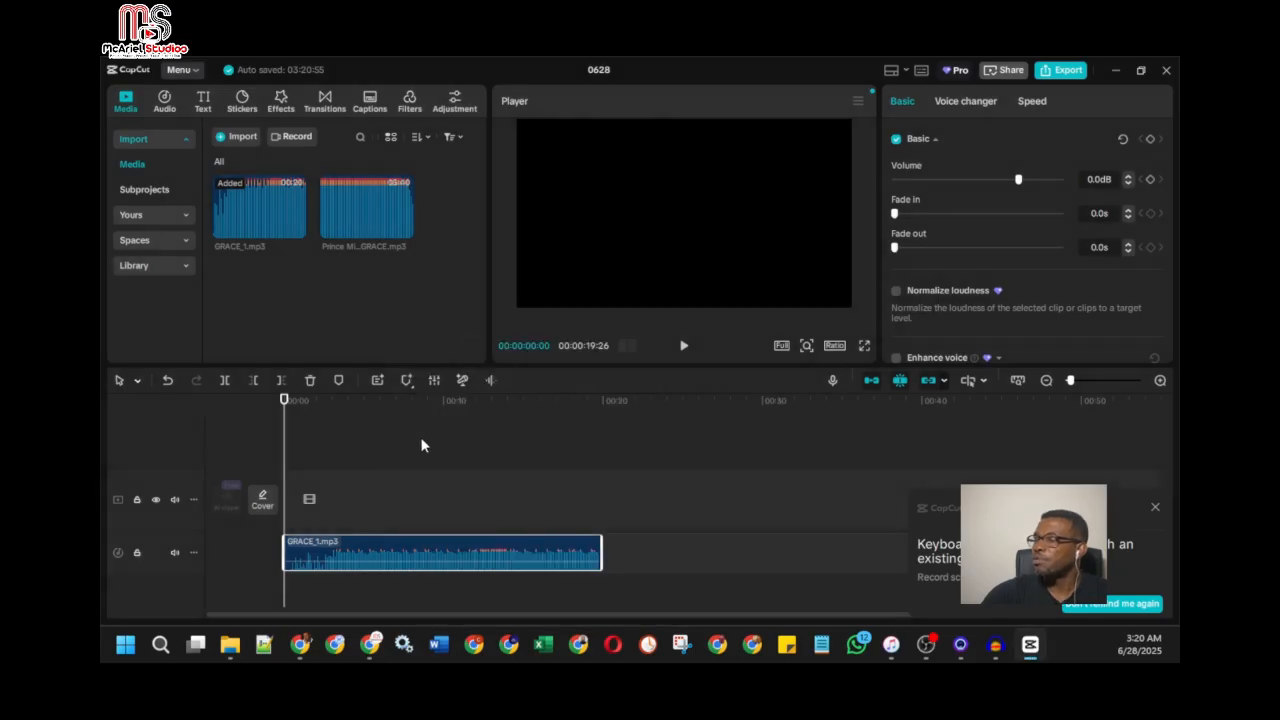
key("Delete")
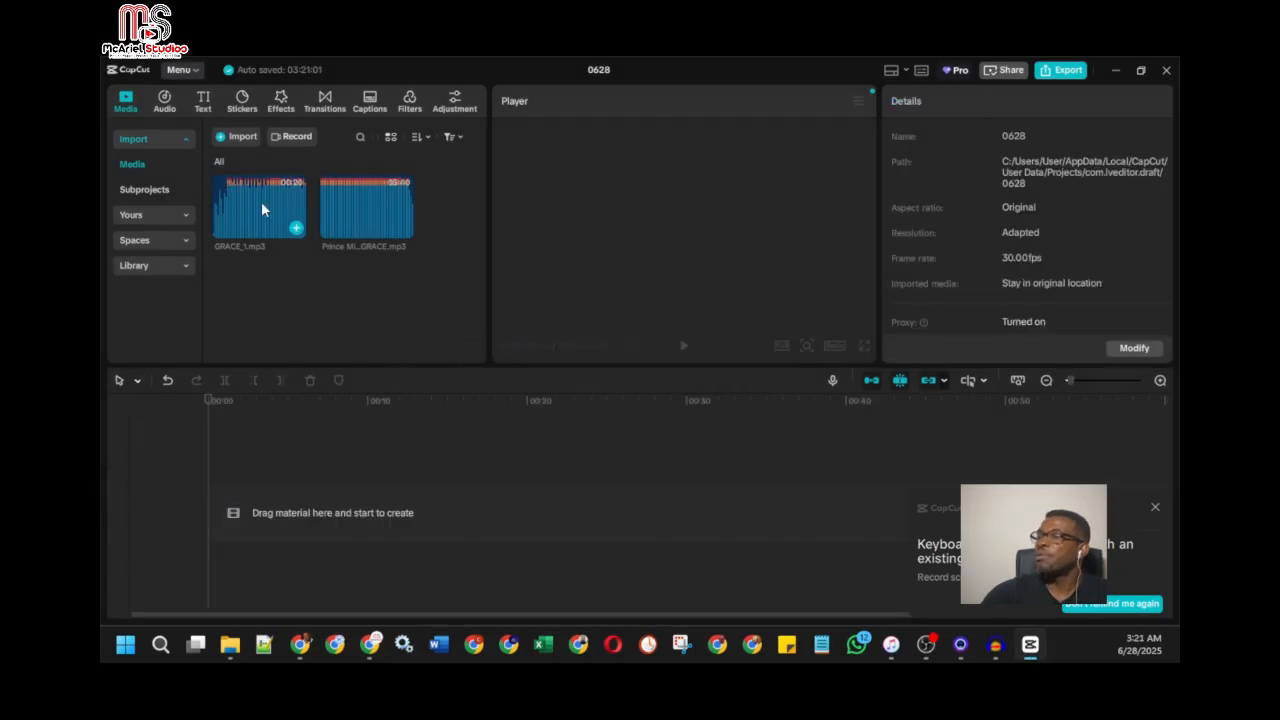
right_click(261, 203)
left_click(273, 214)
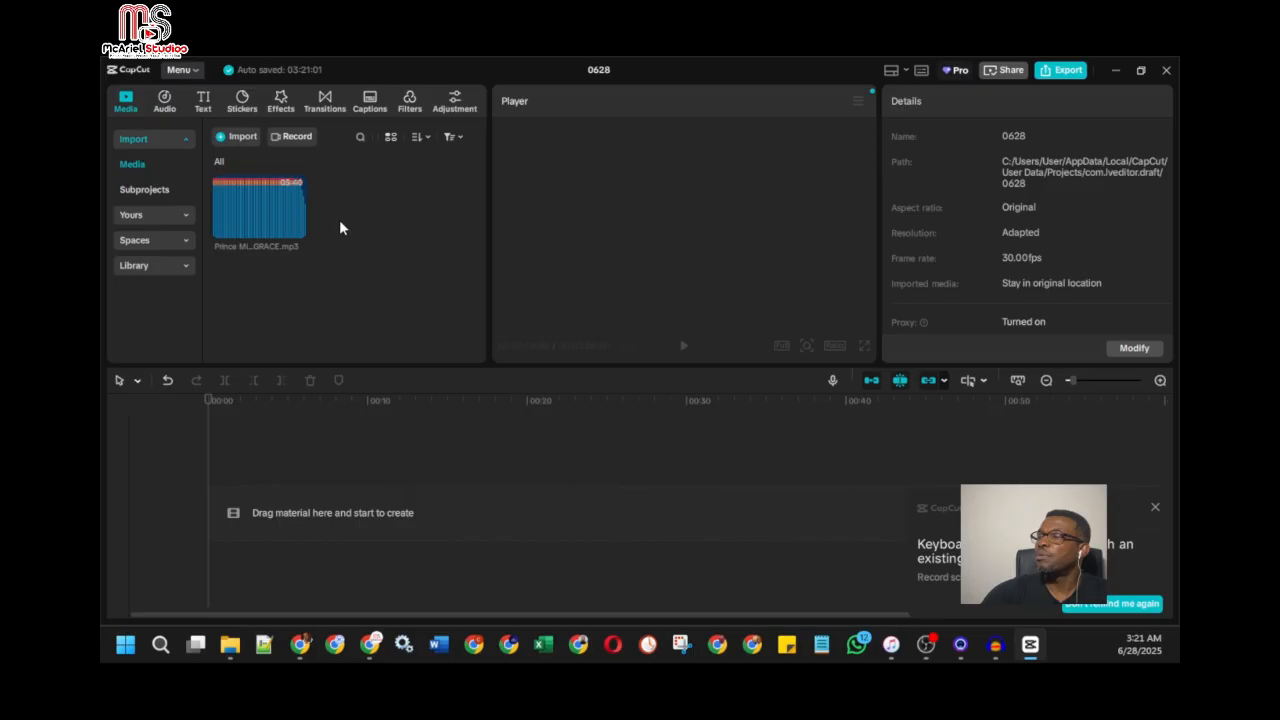
Step: Add the full GRACE song to the timeline
left_click(295, 230)
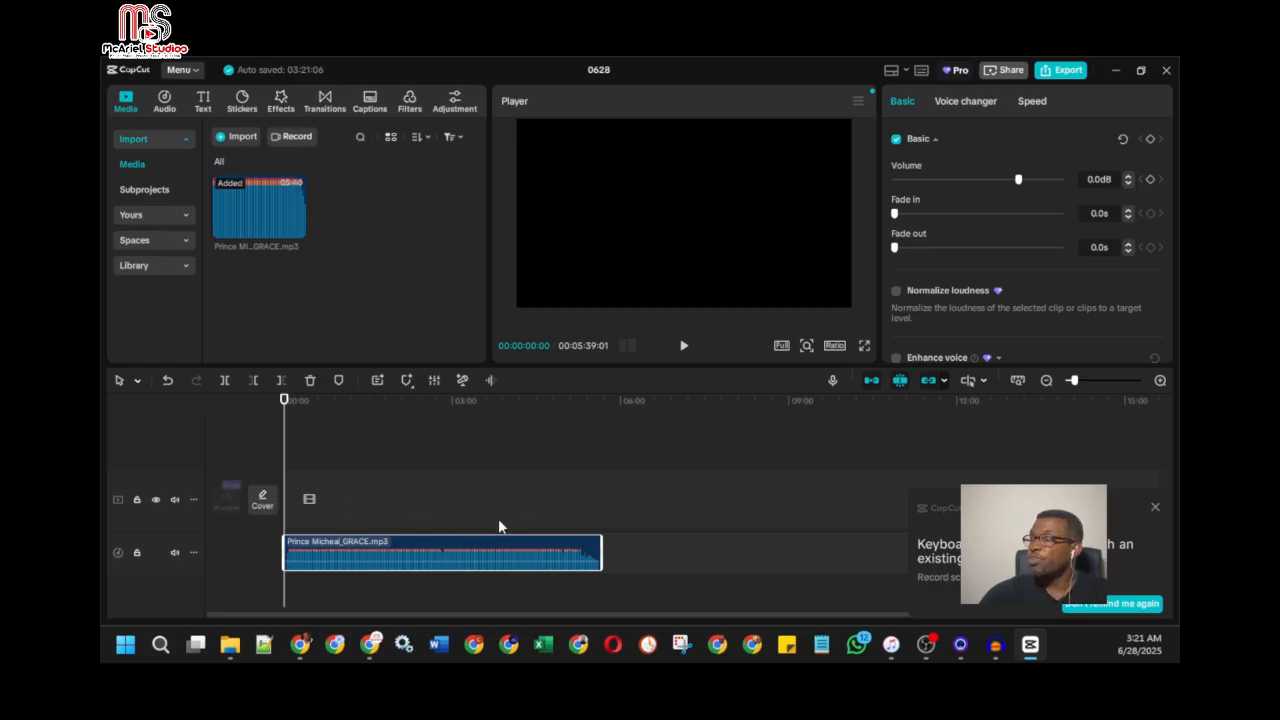
Step: Start another media import and browse from the album songs folder to the Documents folder
left_click(256, 142)
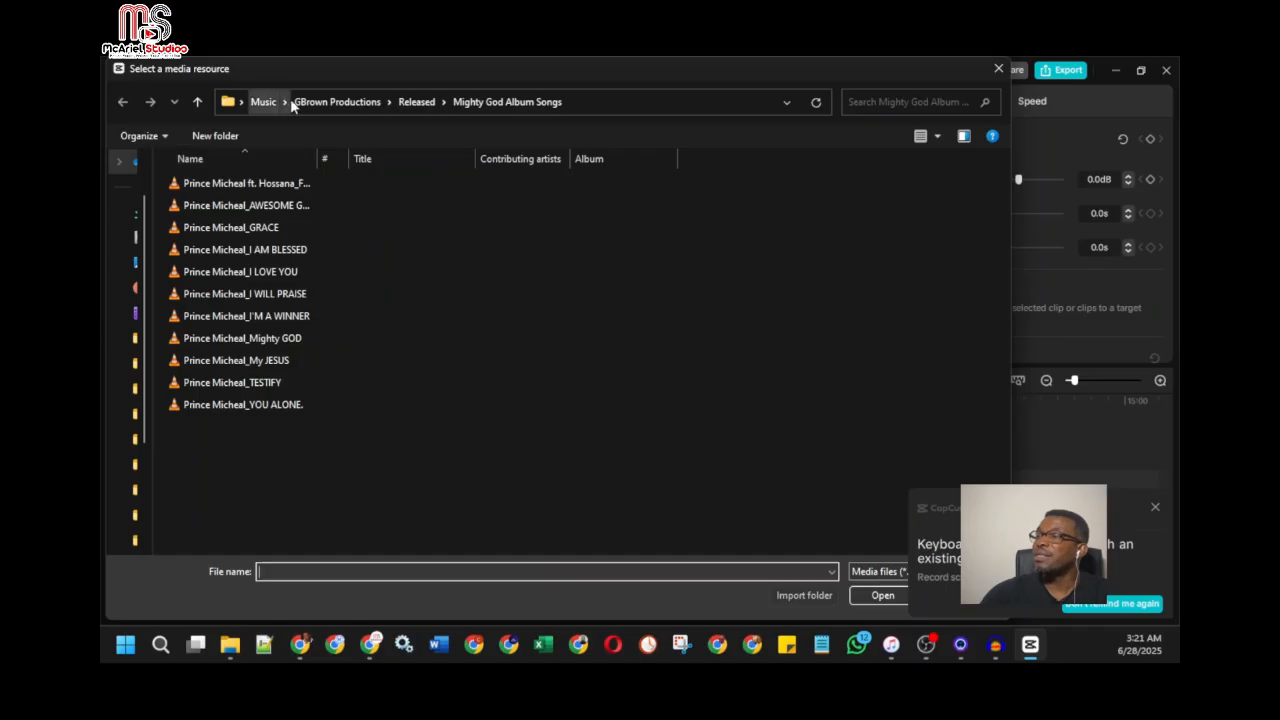
left_click(241, 102)
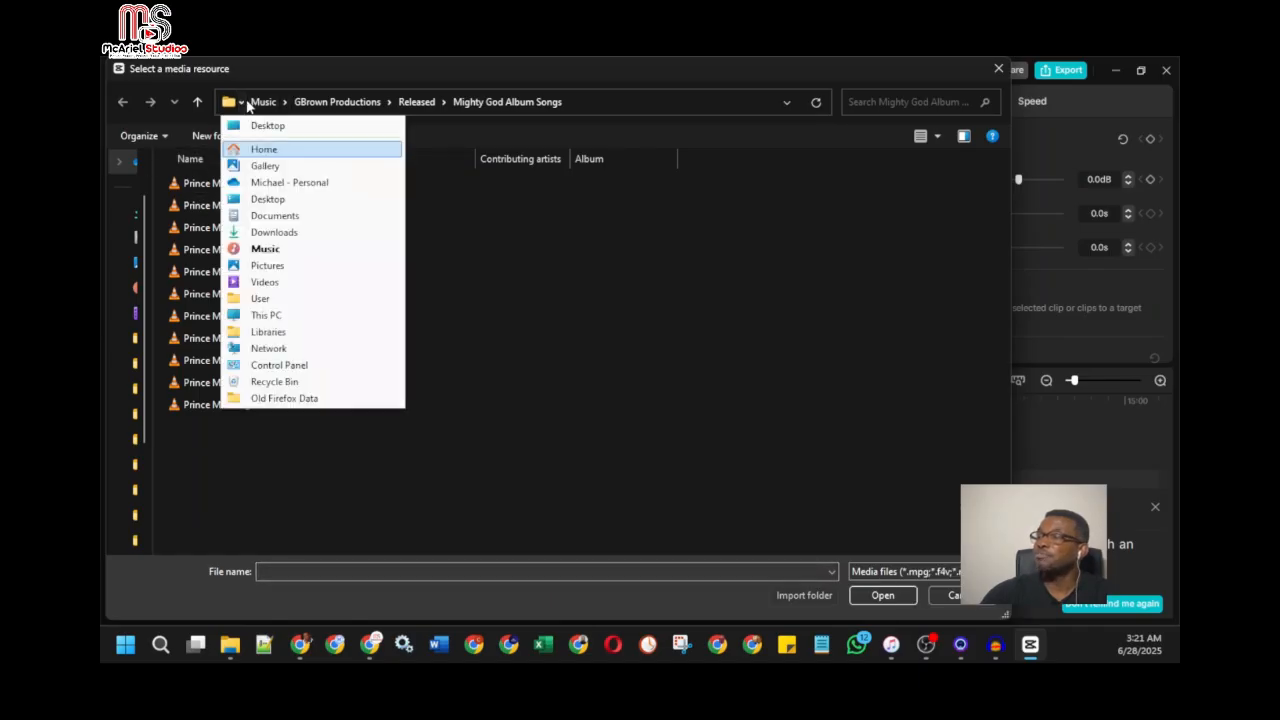
left_click(284, 102)
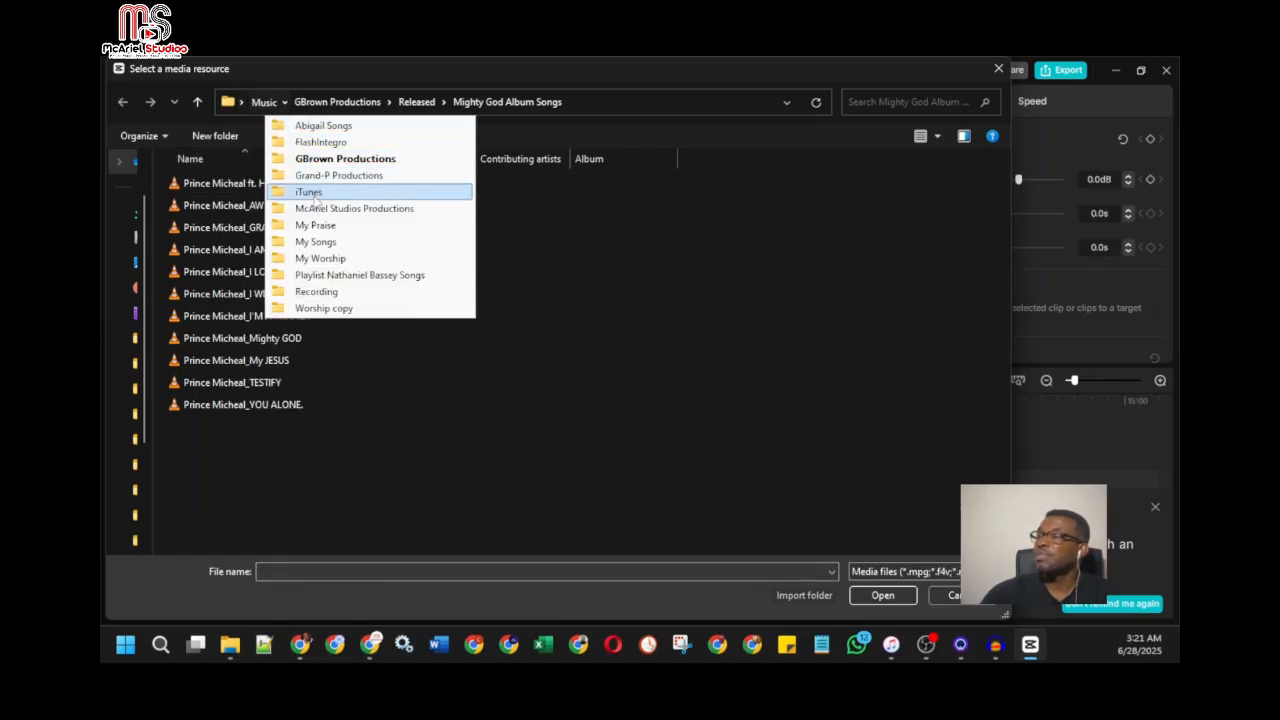
left_click(260, 103)
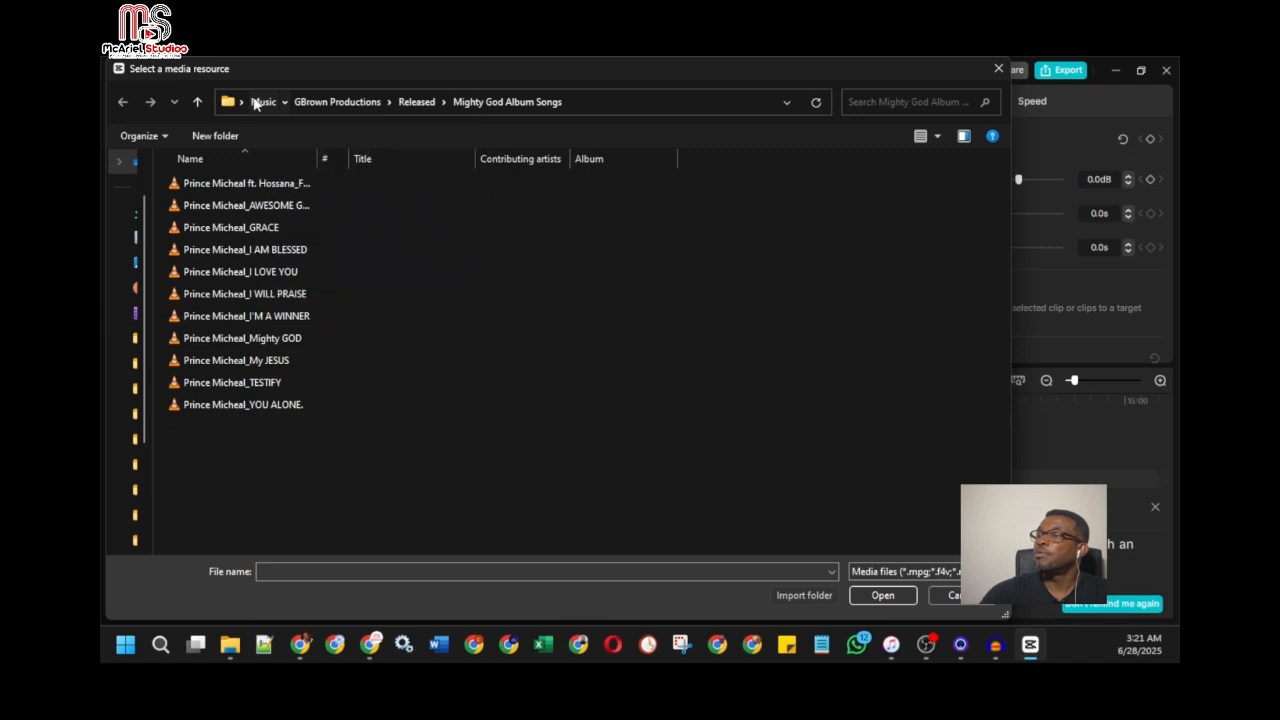
left_click(242, 103)
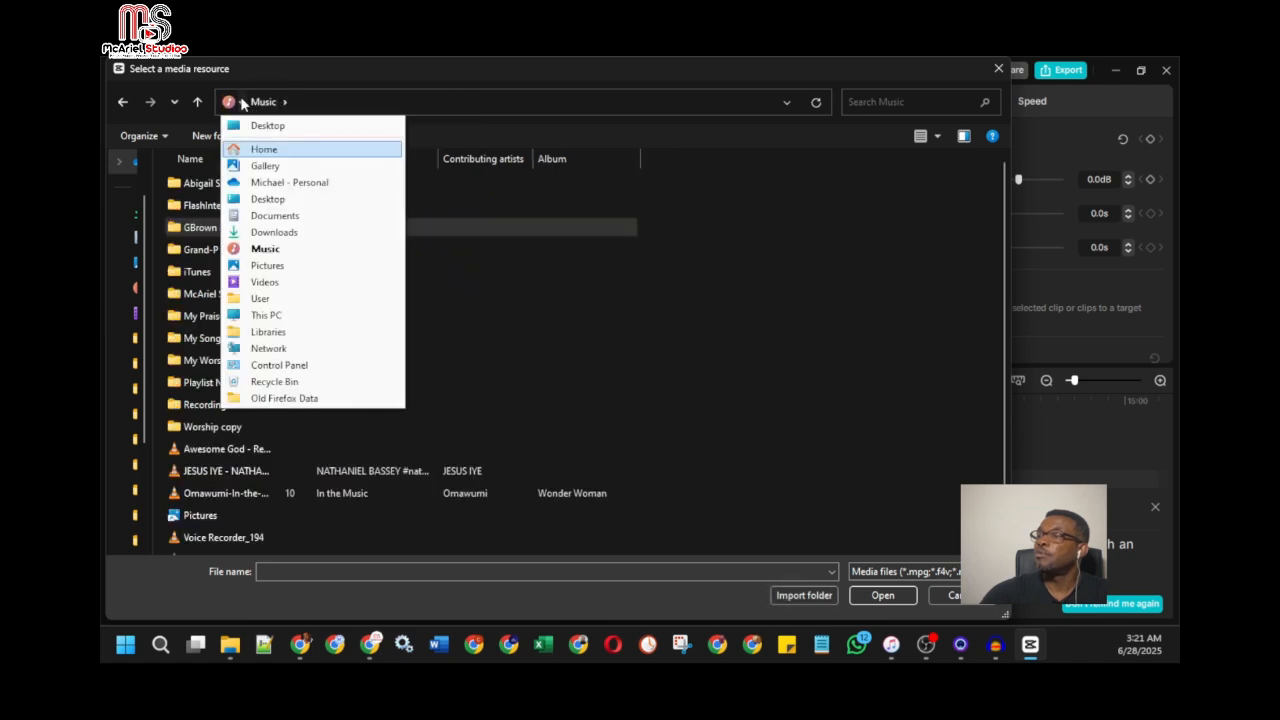
left_click(288, 218)
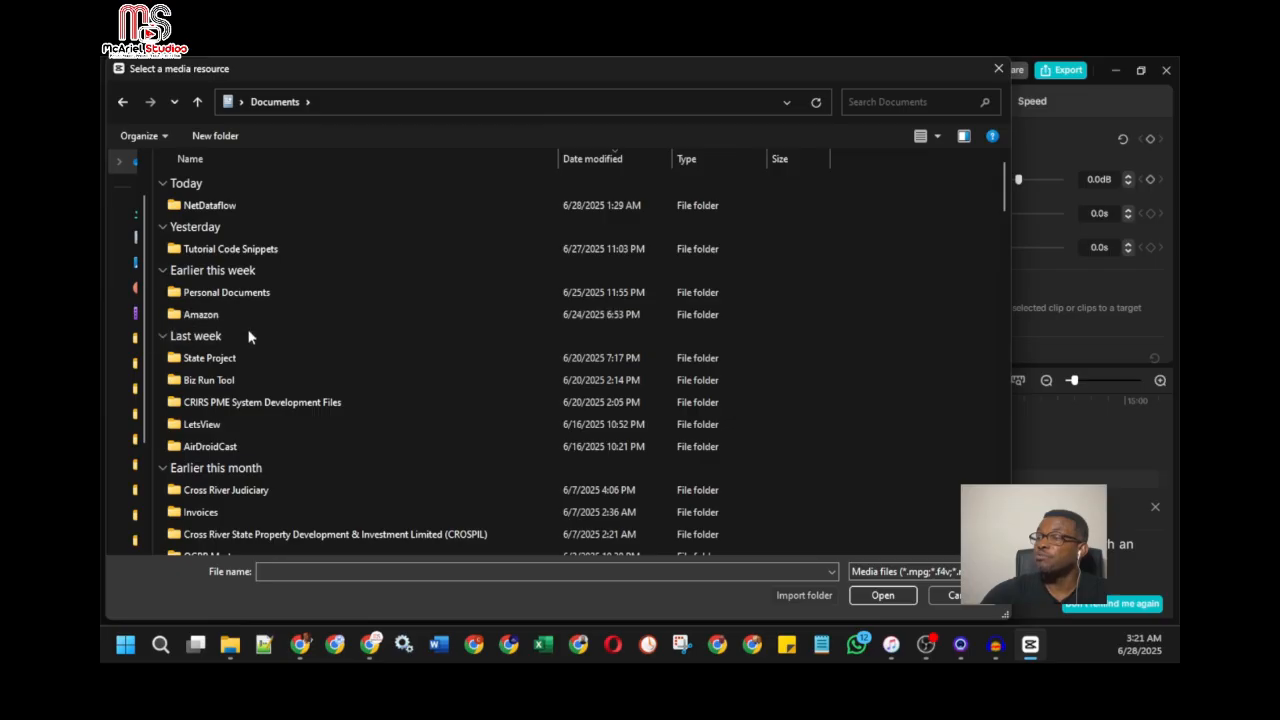
Step: Find the McAriel folder in Documents and open its McAriel Studios subfolder
scroll(256, 366, "down", 3)
scroll(256, 366, "up", 3)
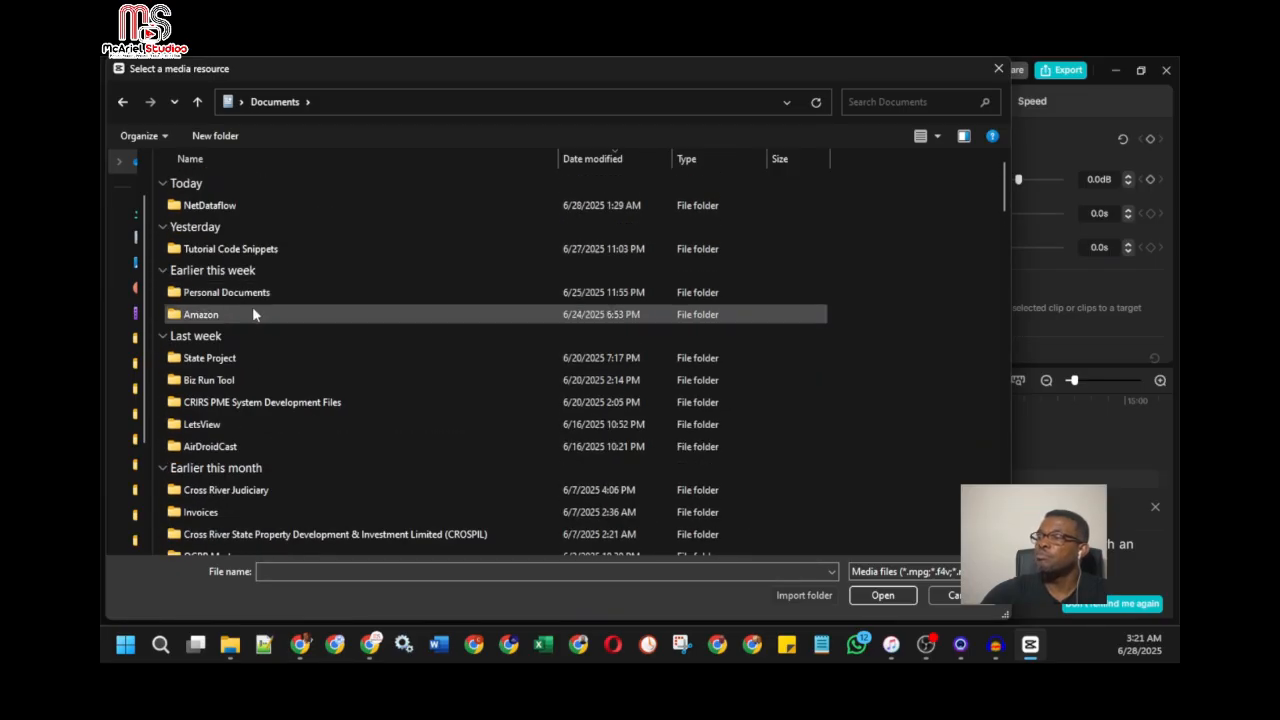
left_click(253, 312)
scroll(252, 306, "down", 10)
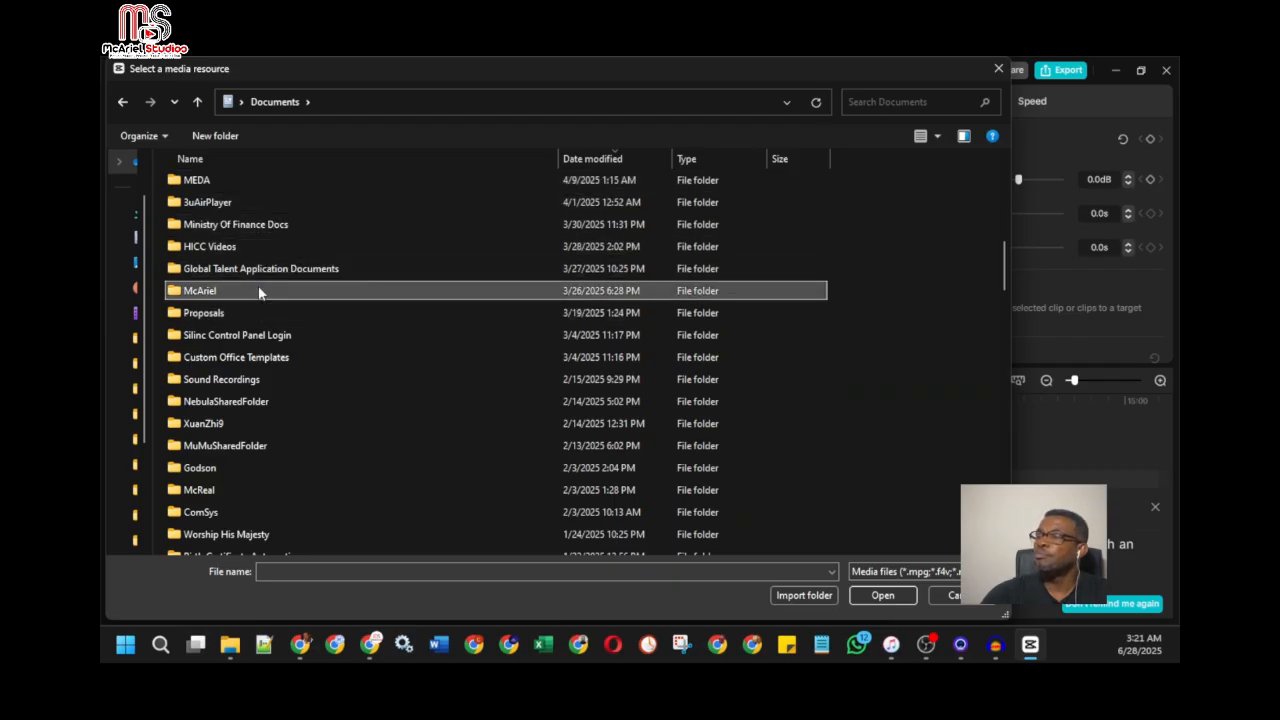
double_click(258, 291)
left_click(235, 210)
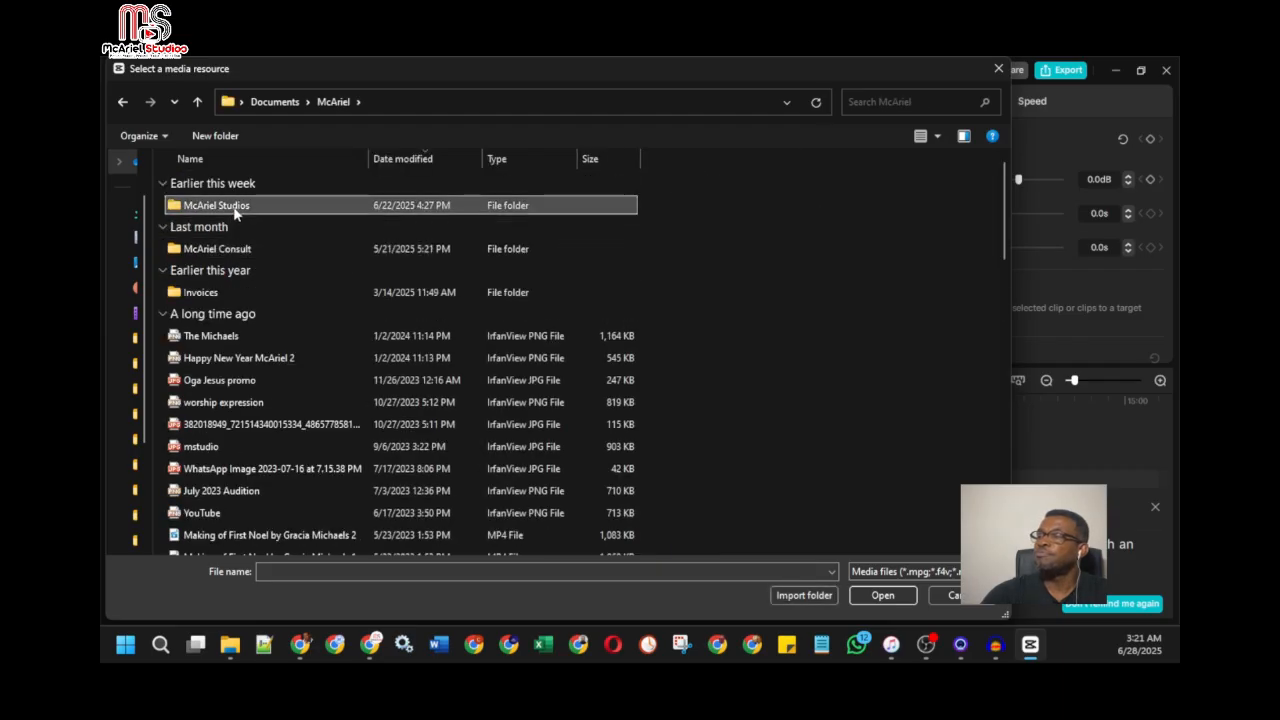
double_click(235, 207)
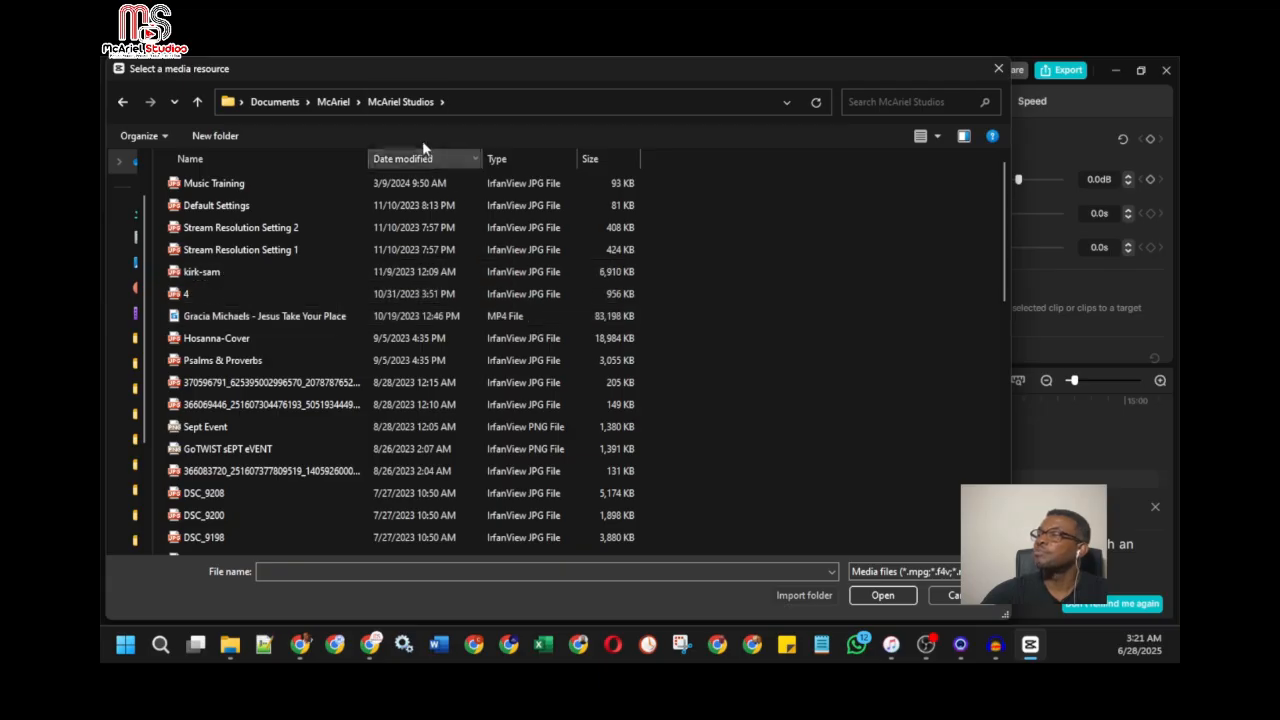
Step: Find the AI Grace Videos folder in McAriel Studios and open its Videos subfolder
scroll(352, 274, "down", 5)
scroll(622, 303, "up", 4)
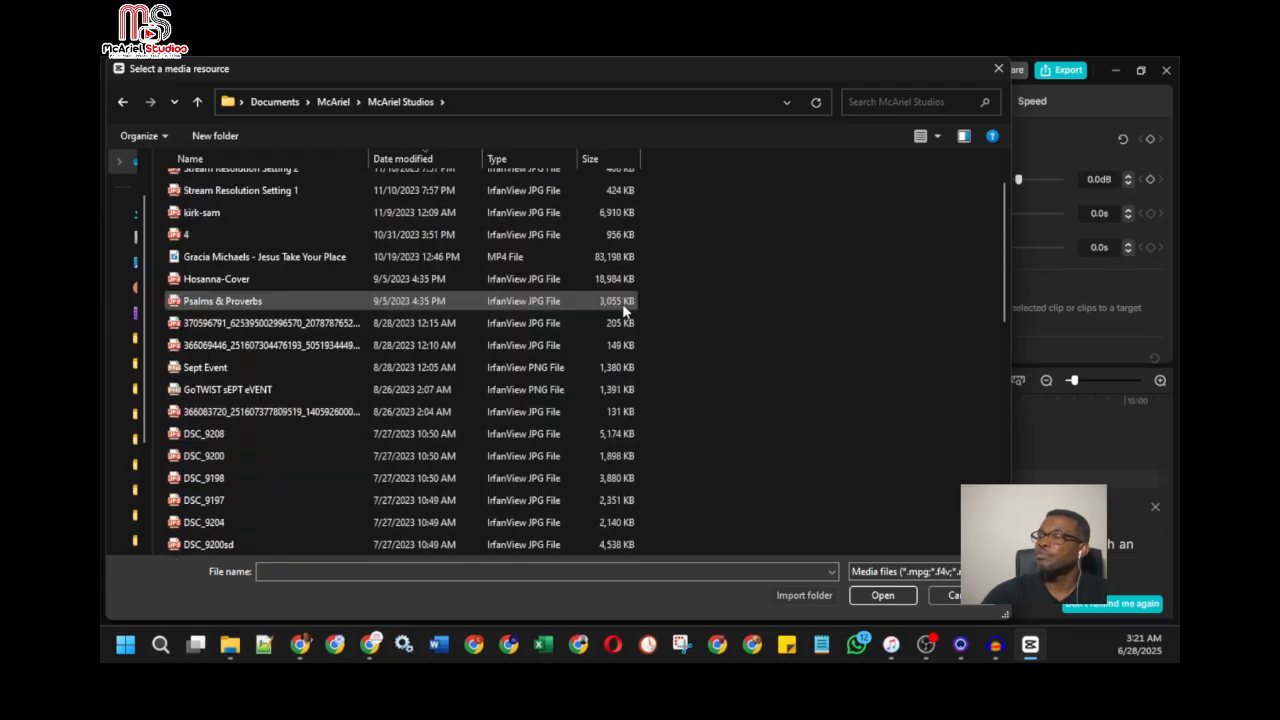
scroll(622, 303, "up", 3)
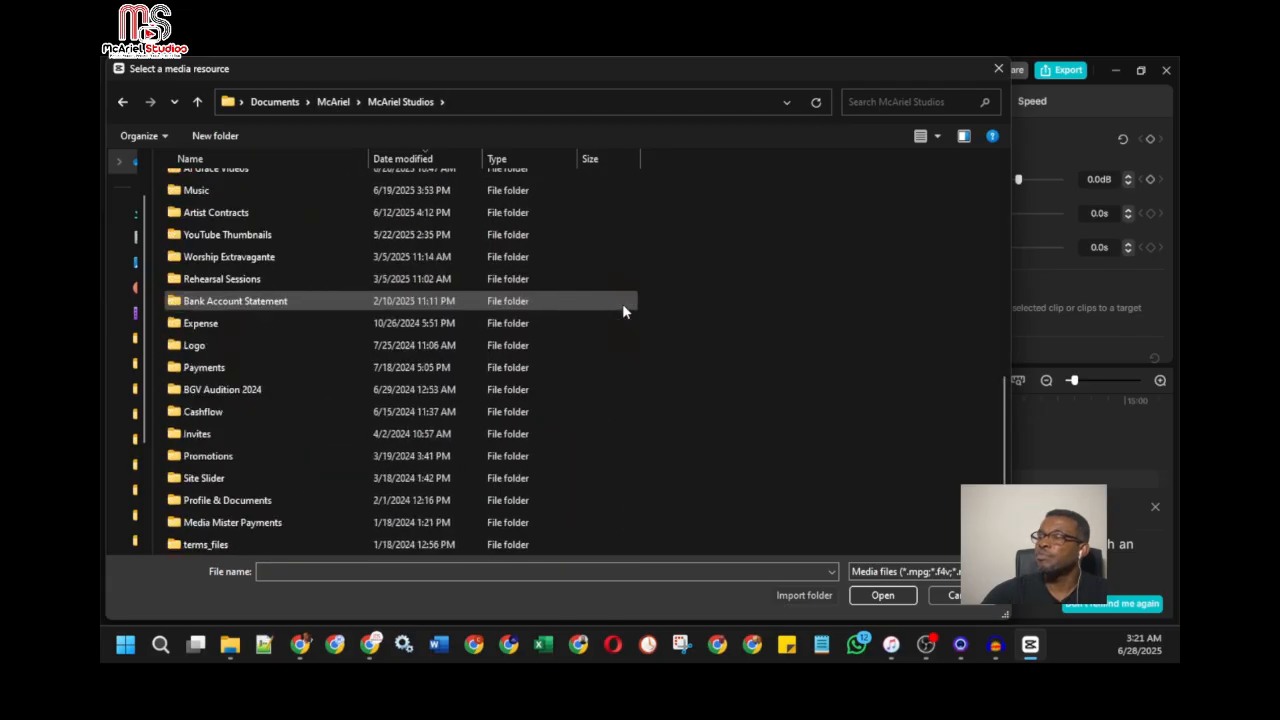
scroll(270, 229, "up", 1)
left_click(256, 226)
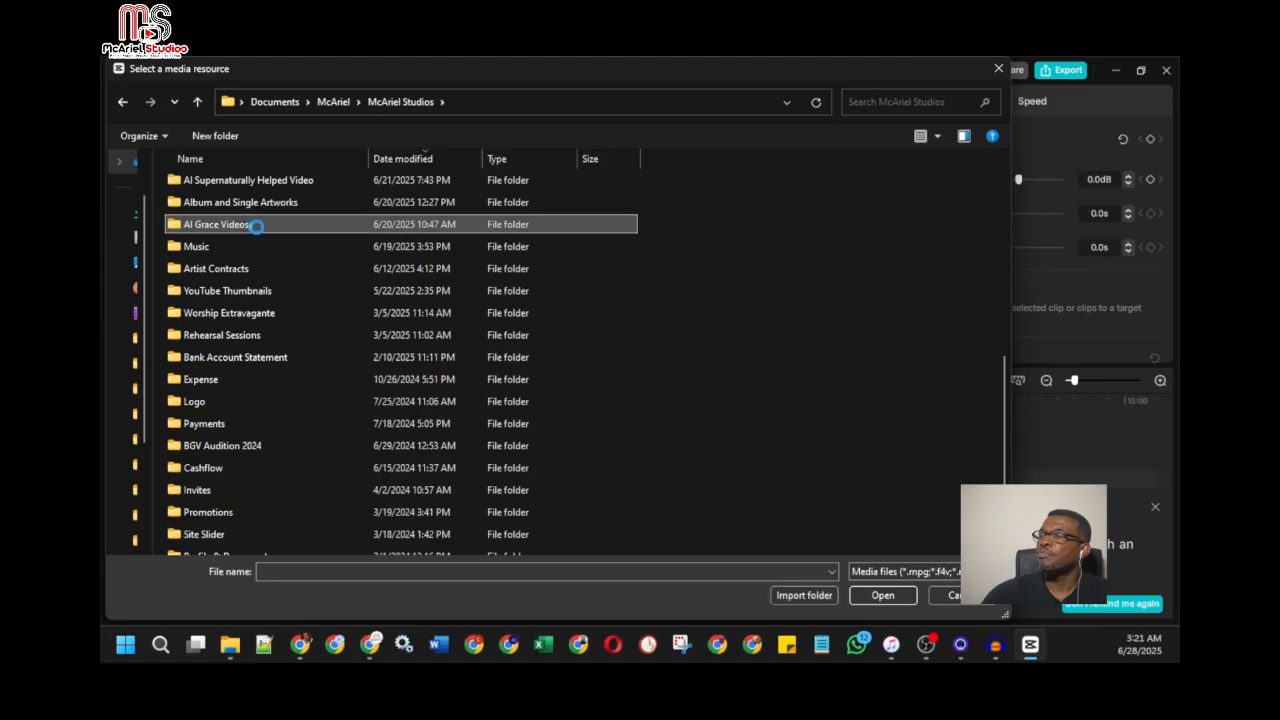
double_click(256, 226)
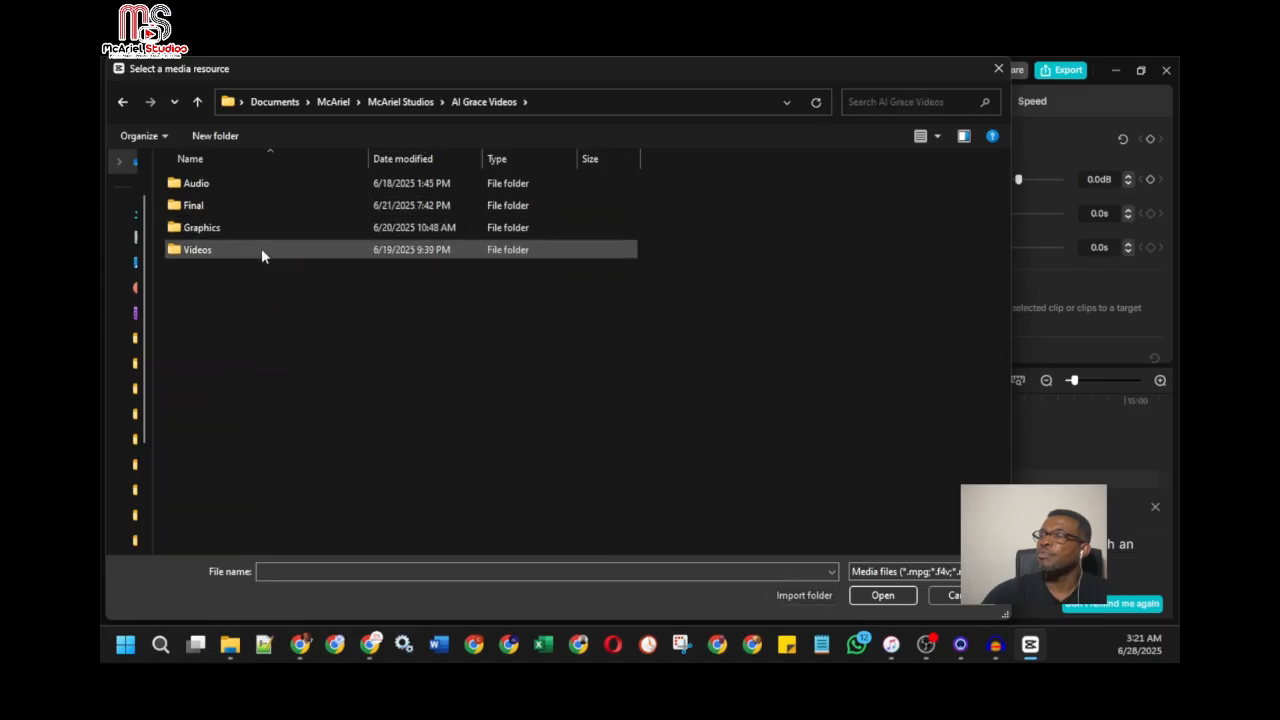
double_click(262, 250)
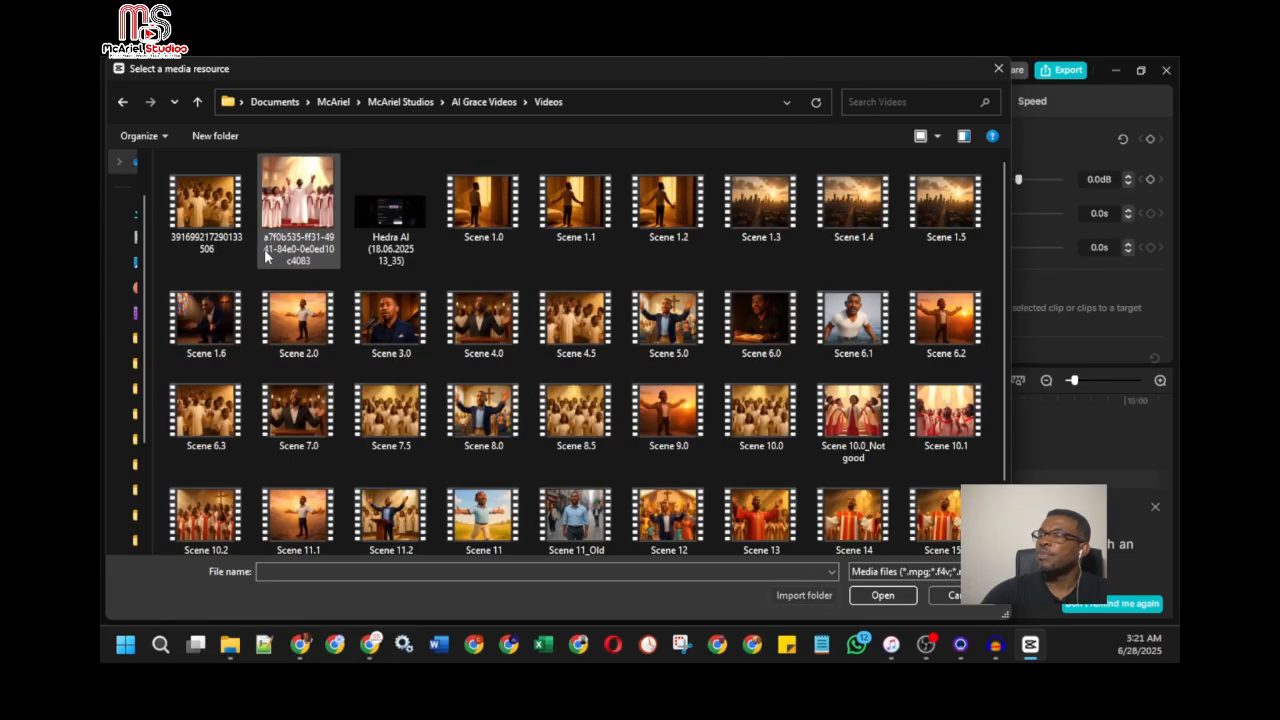
Step: Look through the scene clips and import Scene 1.6 and Scene 1.0 into the project media
scroll(557, 320, "down", 1)
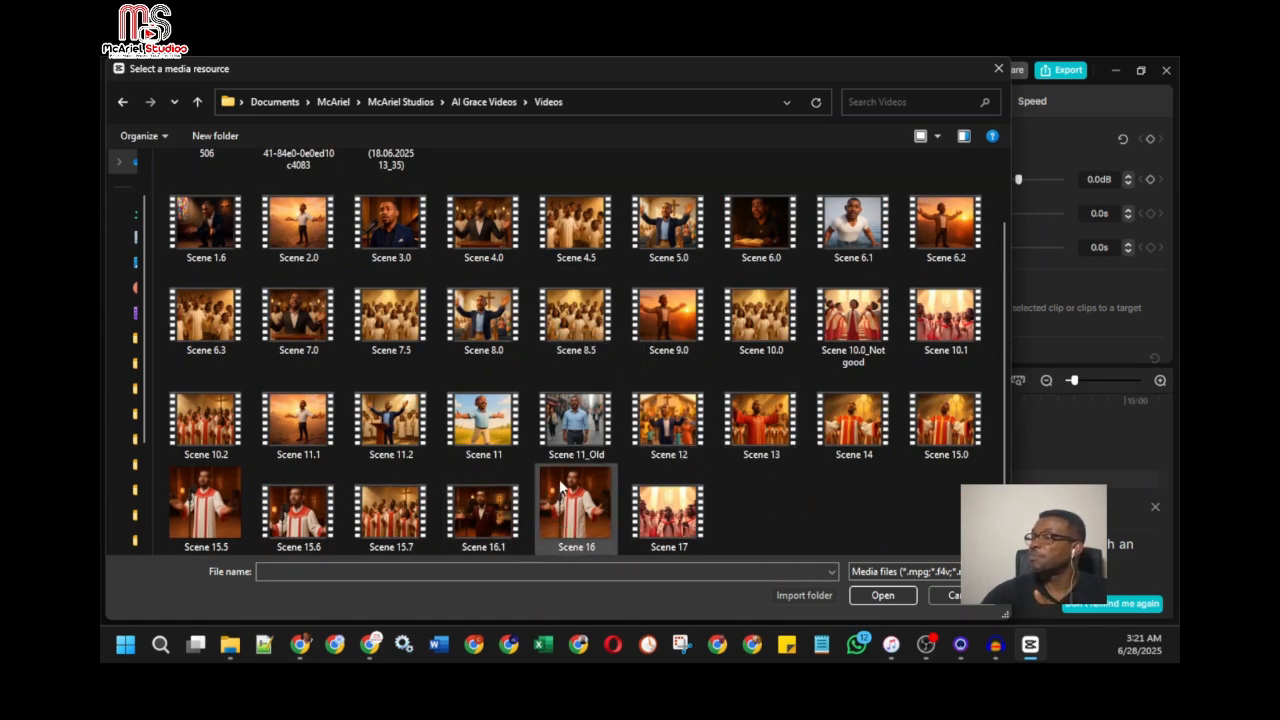
scroll(809, 491, "up", 1)
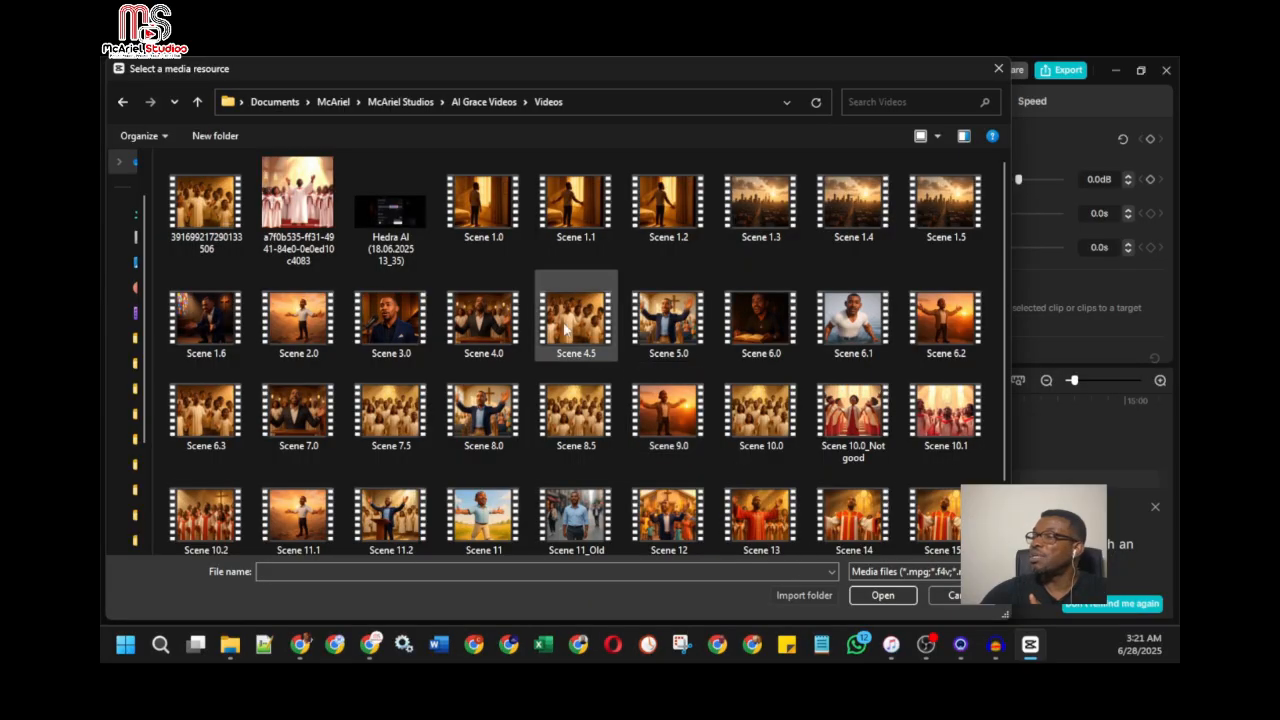
scroll(763, 396, "down", 1)
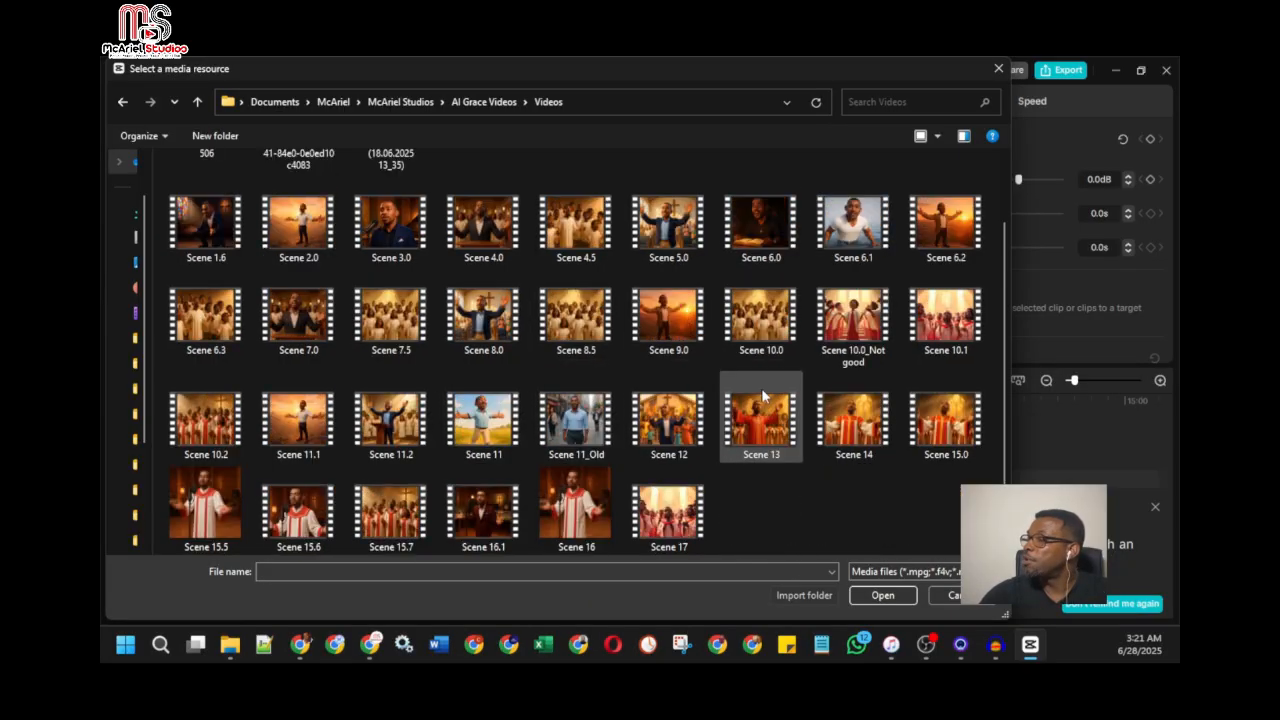
scroll(400, 415, "up", 1)
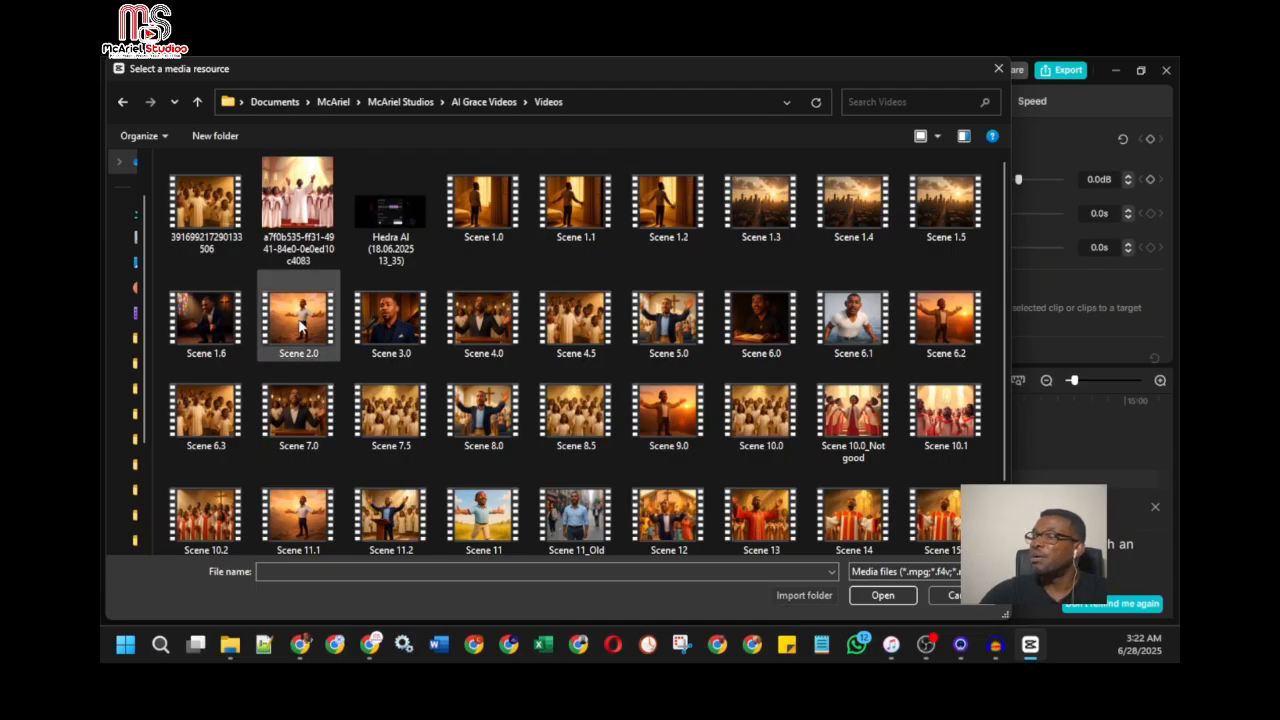
left_click(203, 320)
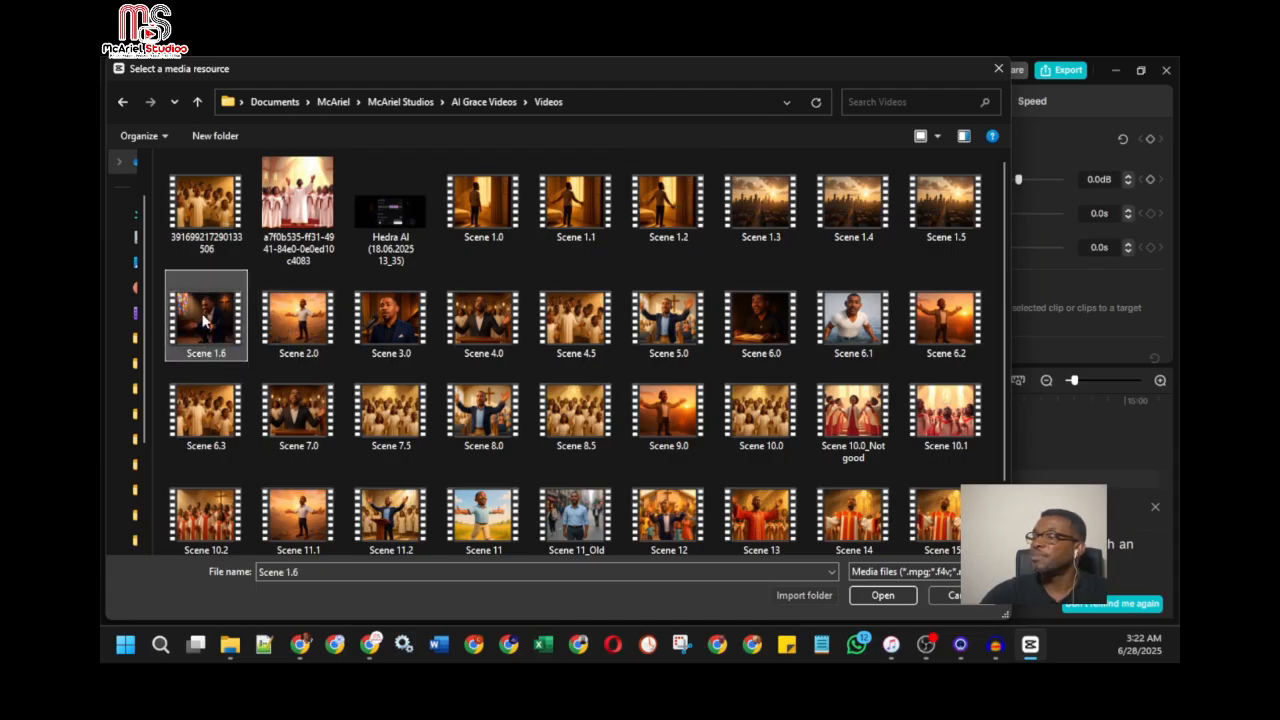
left_click(872, 597)
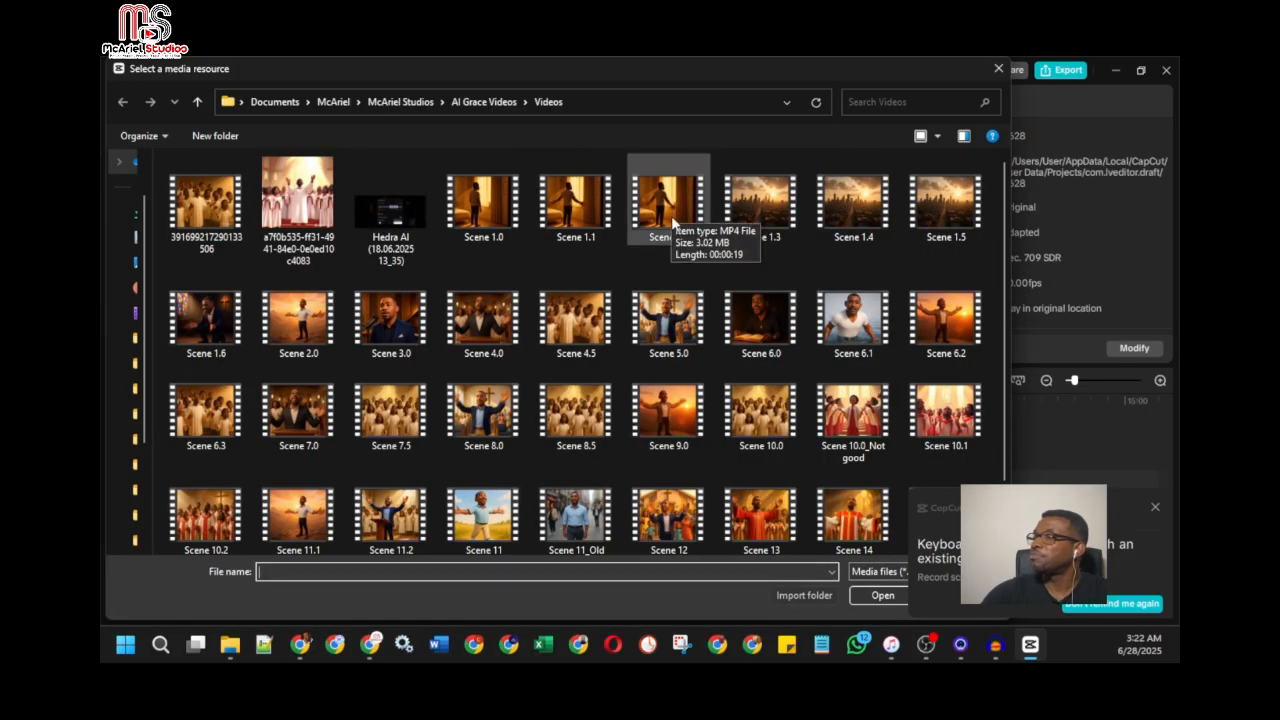
left_click(483, 205)
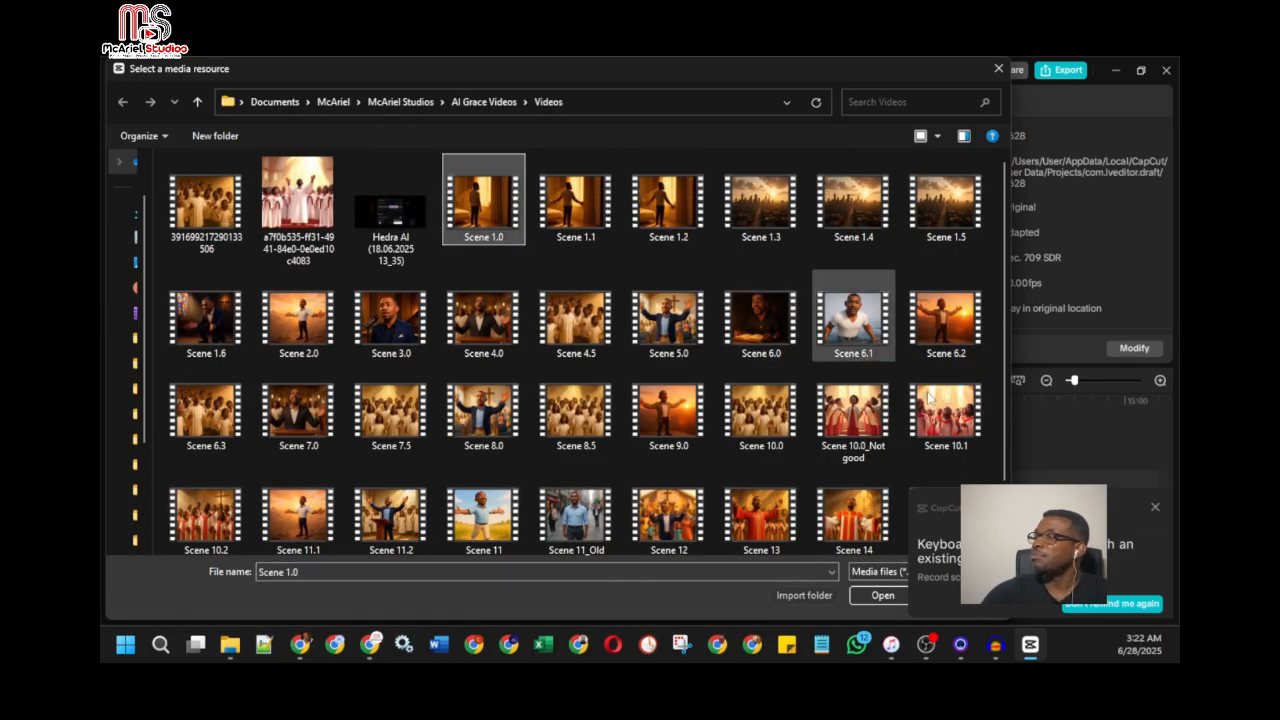
left_click(882, 596)
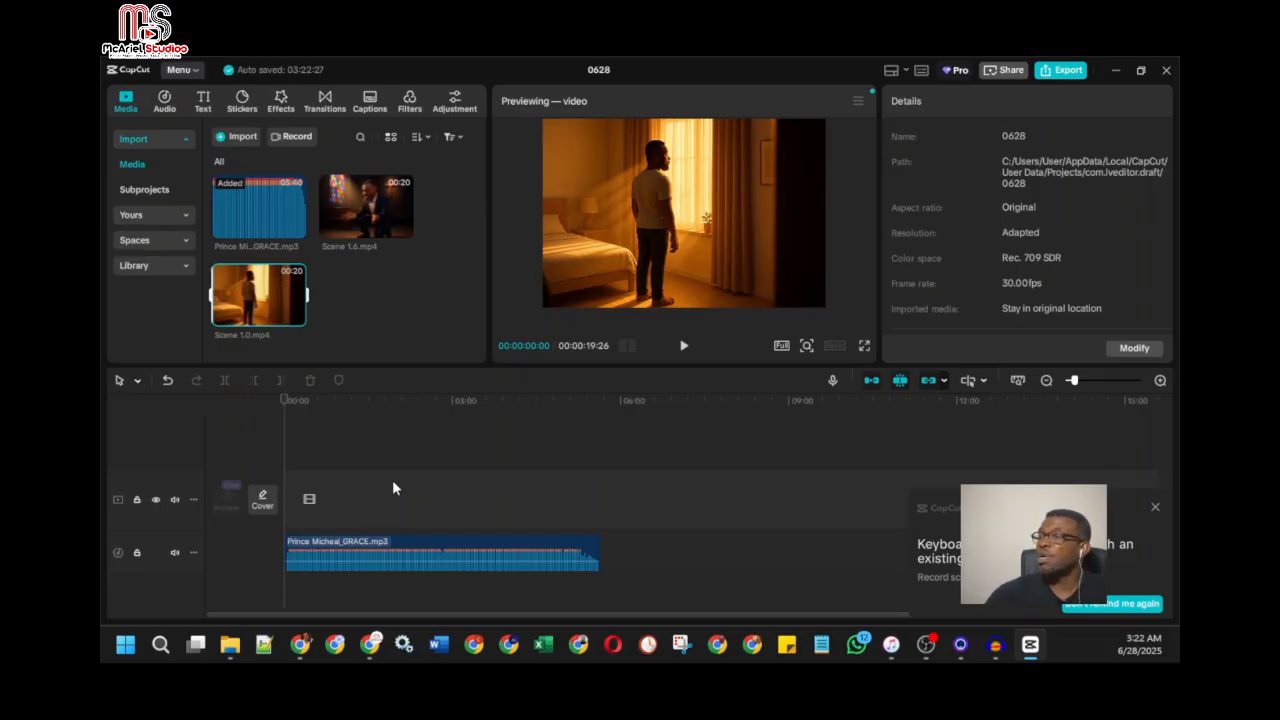
Step: Add Scene 1.6 to the timeline, and close the GRACE project in Audacity without saving it
mouse_move(404, 228)
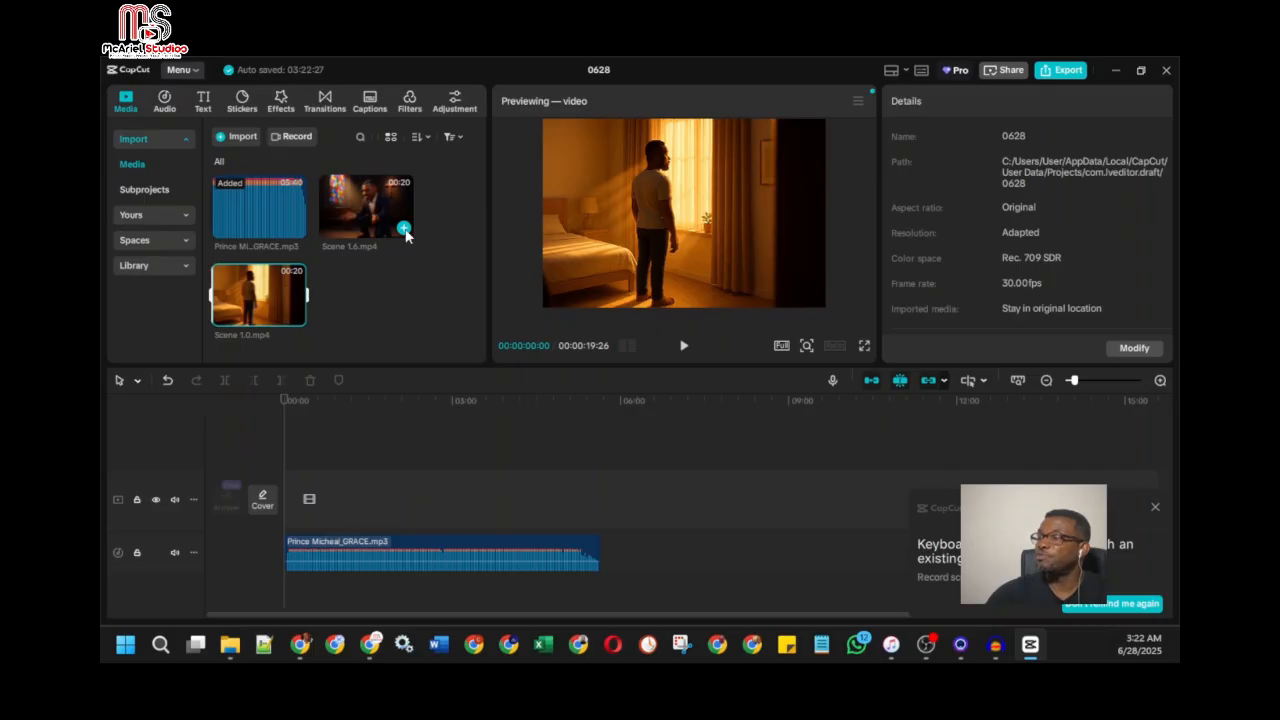
left_click(404, 228)
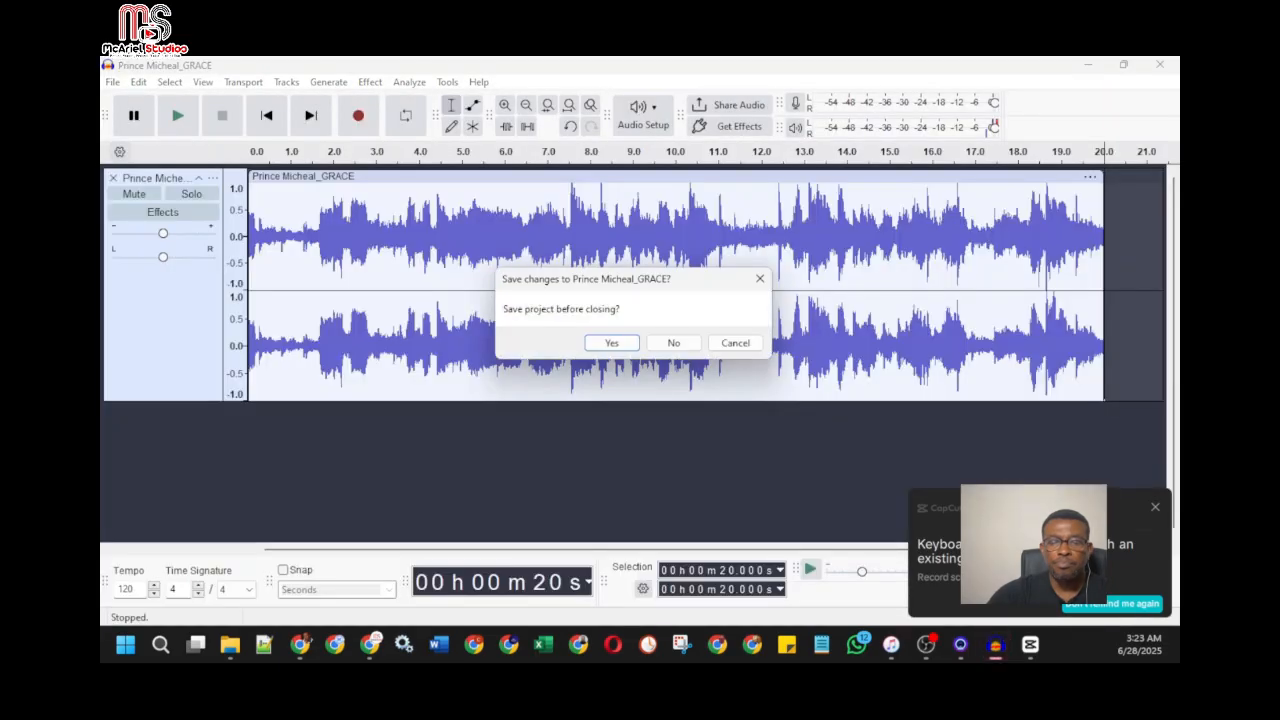
left_click(673, 342)
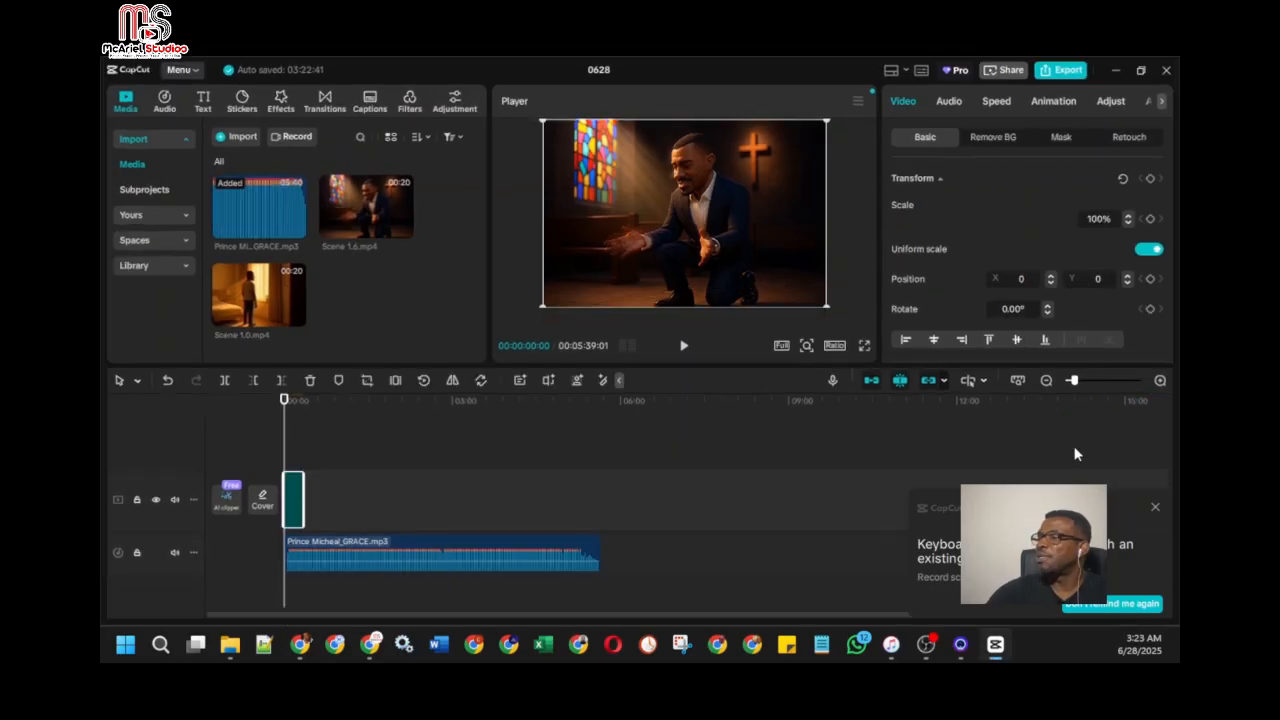
Step: Dismiss the keyboard notification and add Scene 1.0 to the timeline at the playhead, ahead of Scene 1.6
left_click(1156, 384)
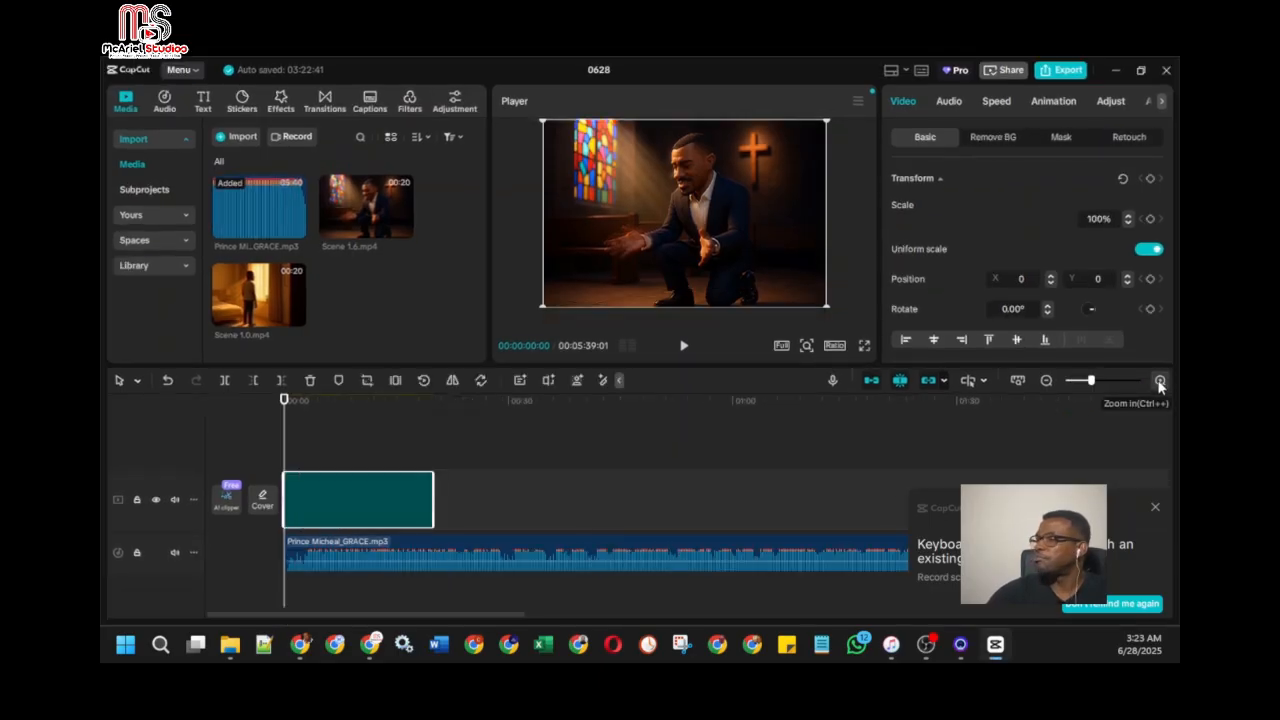
left_click(1152, 506)
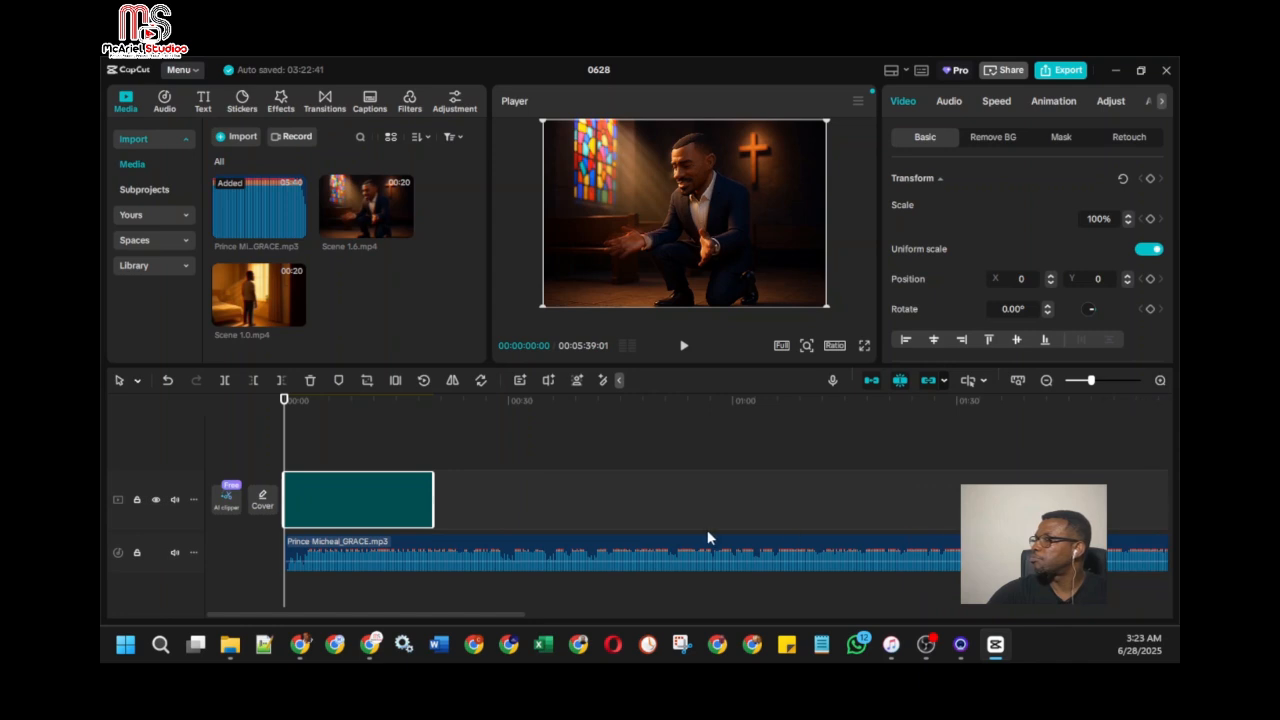
mouse_move(297, 320)
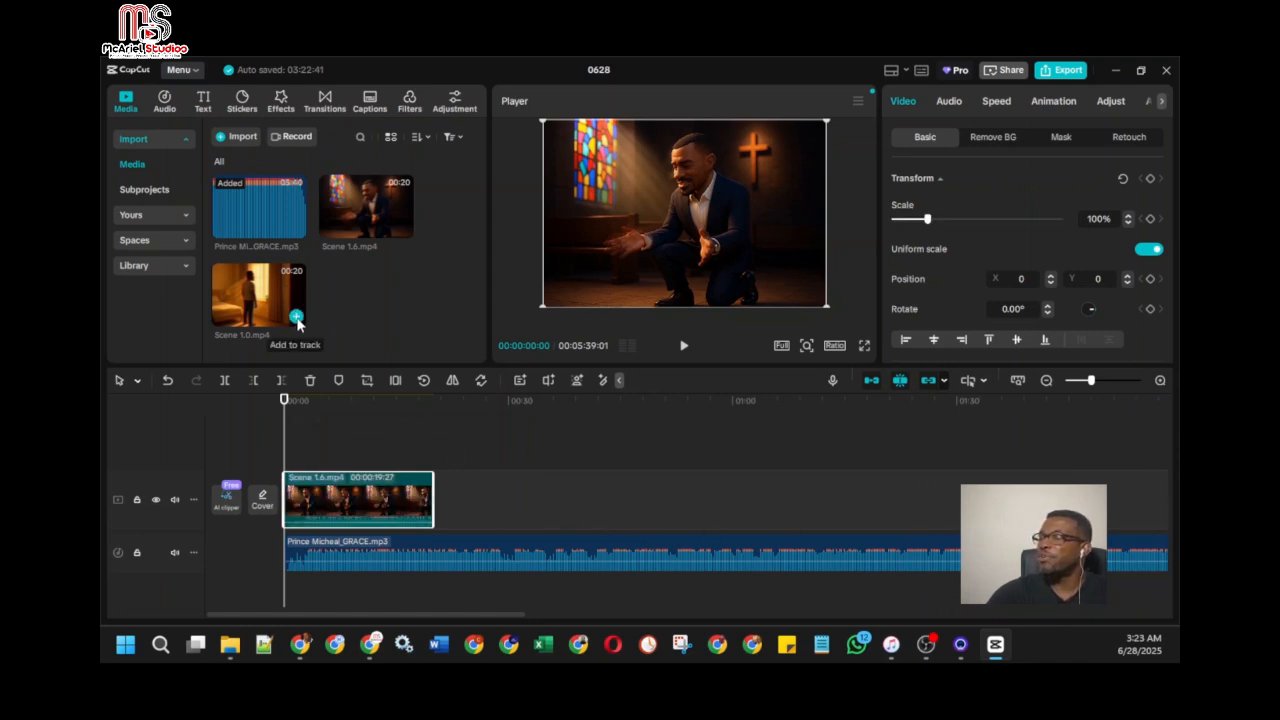
left_click(297, 318)
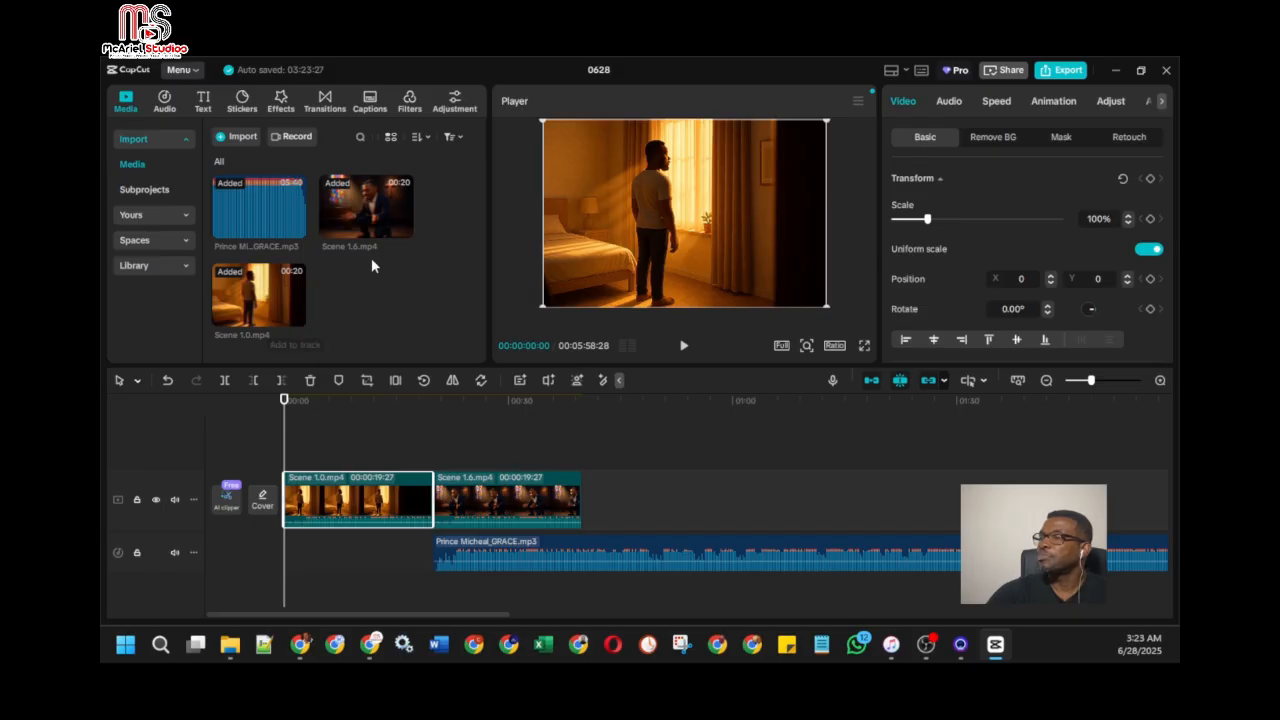
Step: Import Scene 2.0, 3.0, 4.0, 4.5, 5.0, 6.0, 6.1 and 6.2 from the Videos folder into the project media
left_click(240, 136)
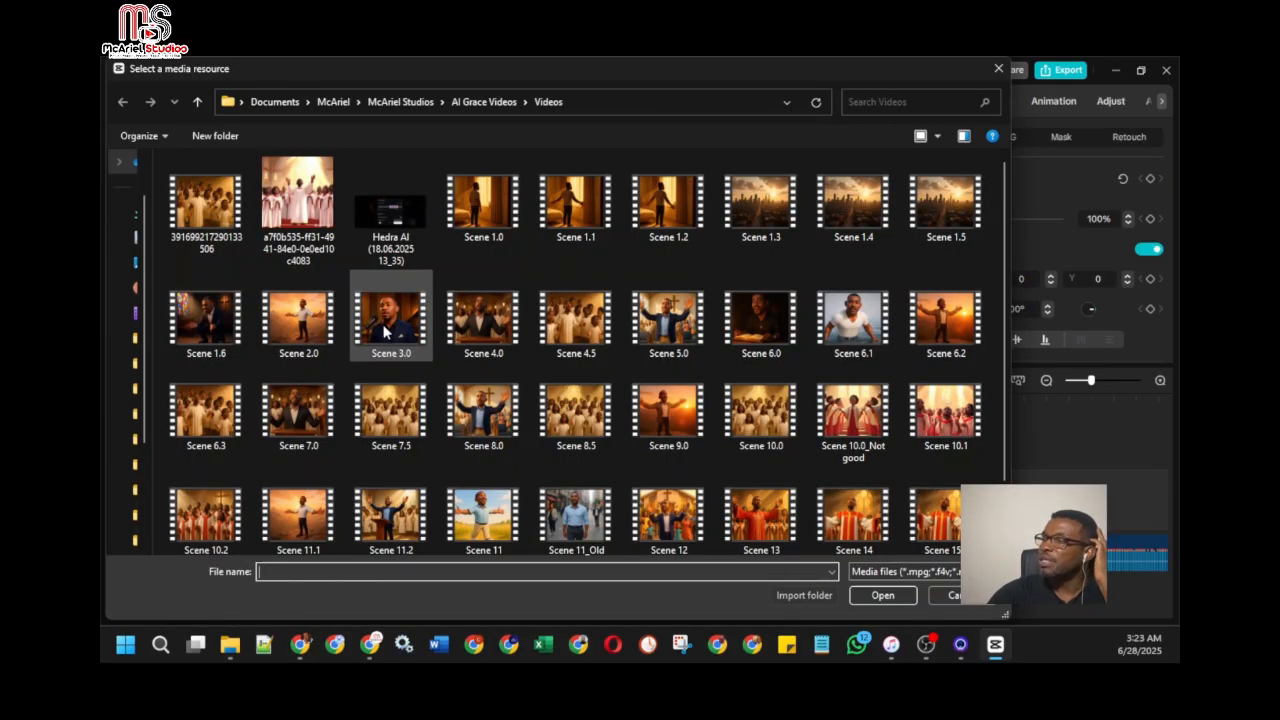
left_click(302, 325)
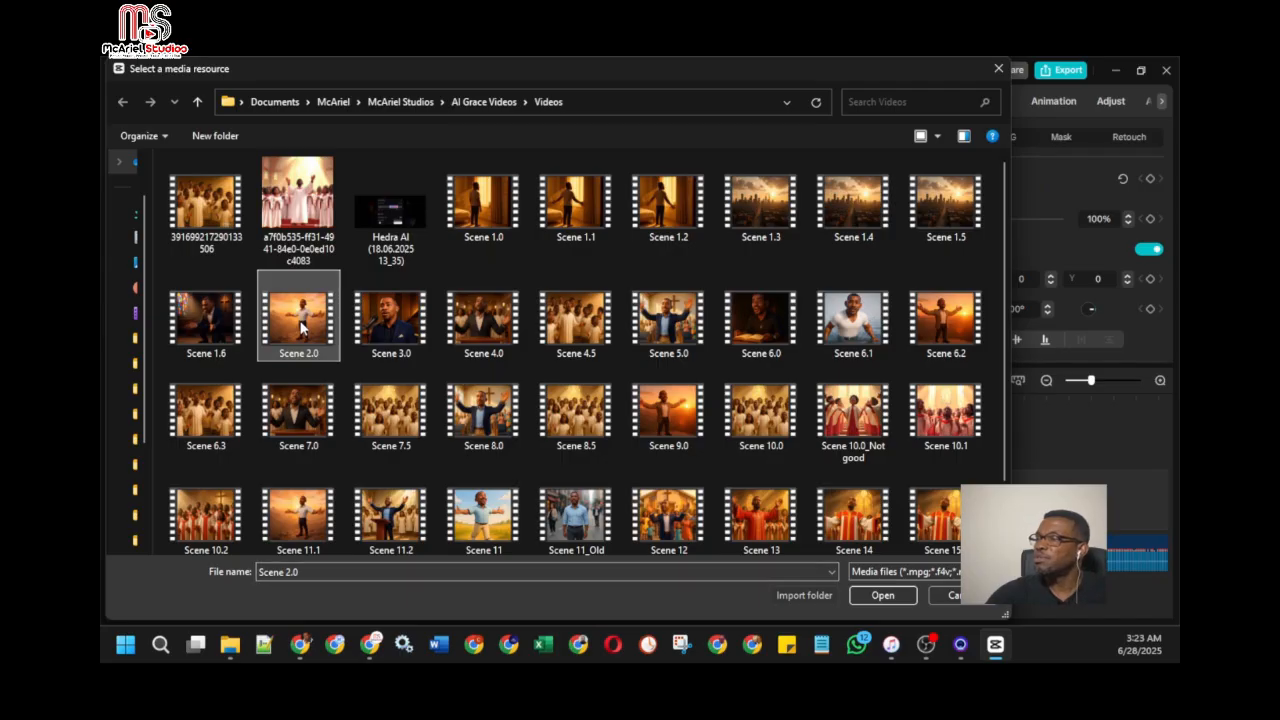
left_click(392, 313, "ctrl")
left_click(486, 318, "ctrl")
left_click(548, 320, "ctrl")
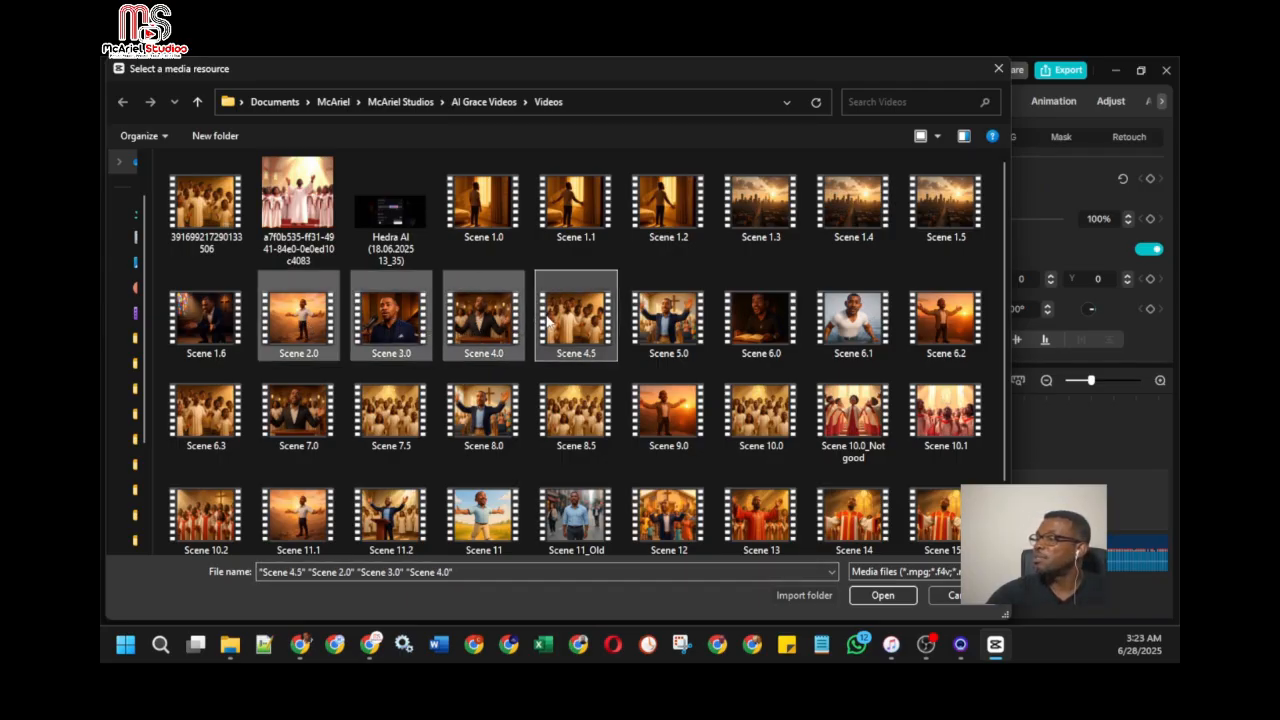
left_click(668, 330, "ctrl")
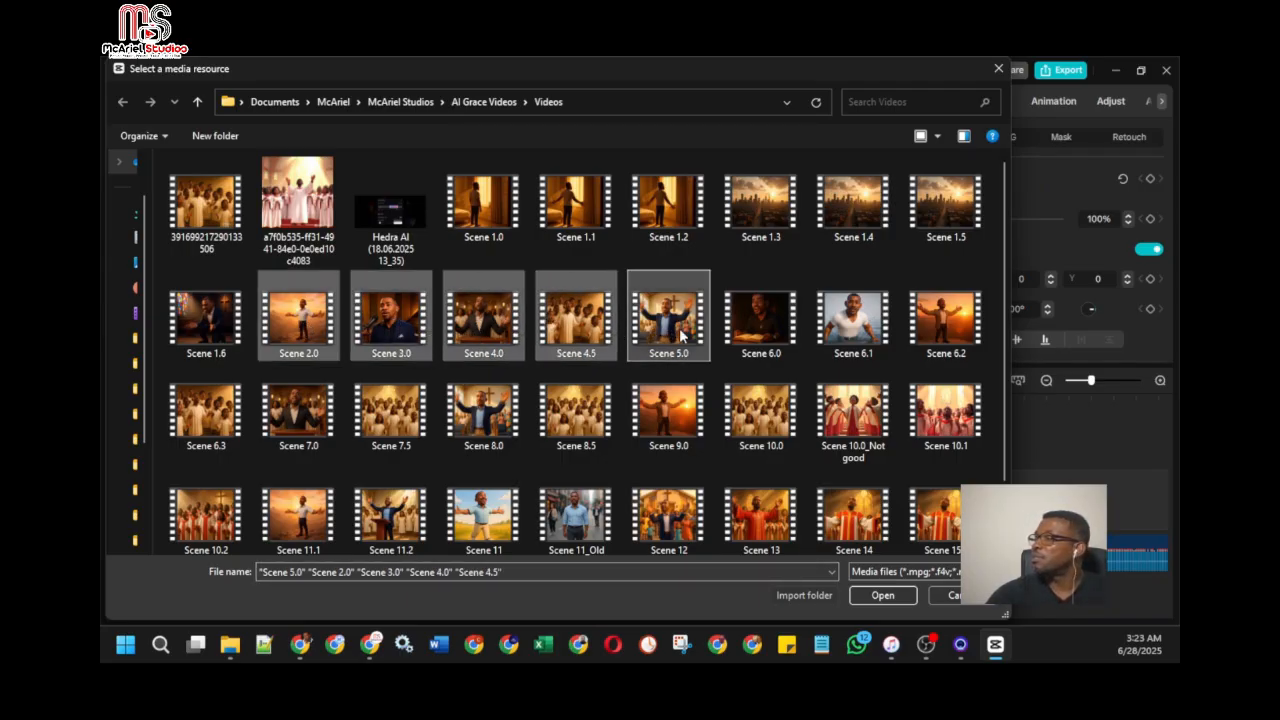
left_click(761, 319, "ctrl")
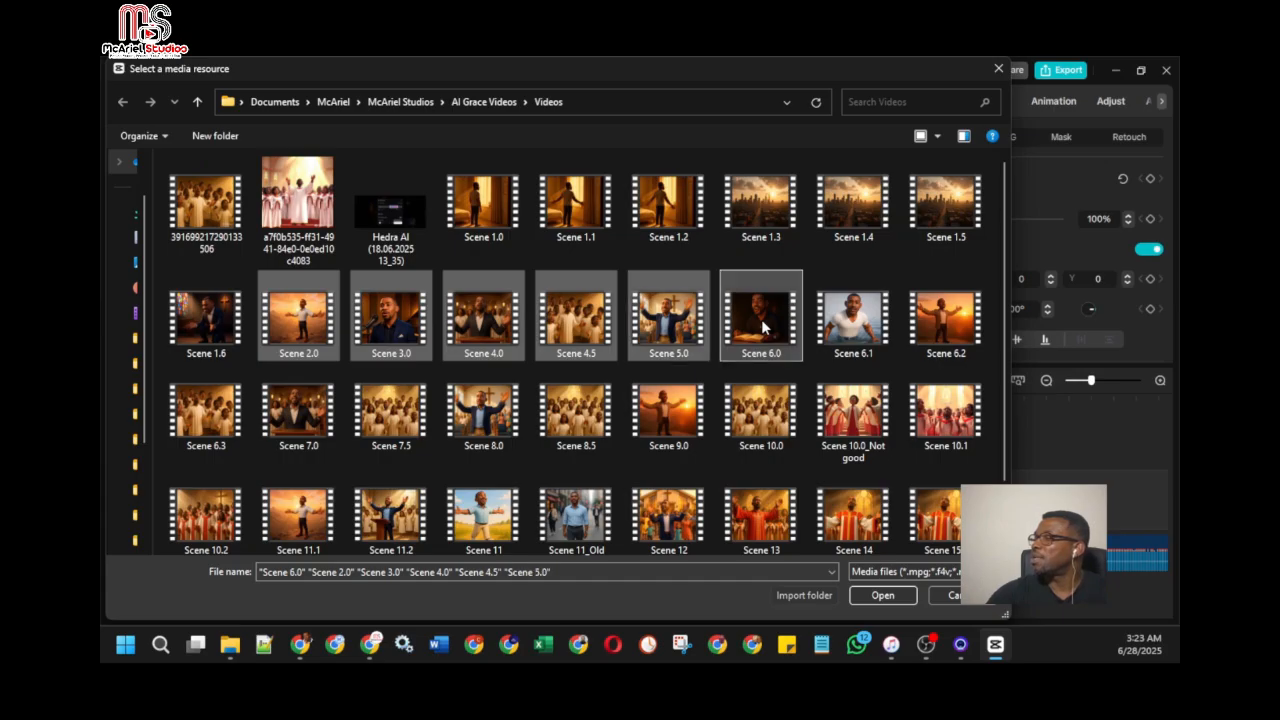
left_click(838, 325, "ctrl")
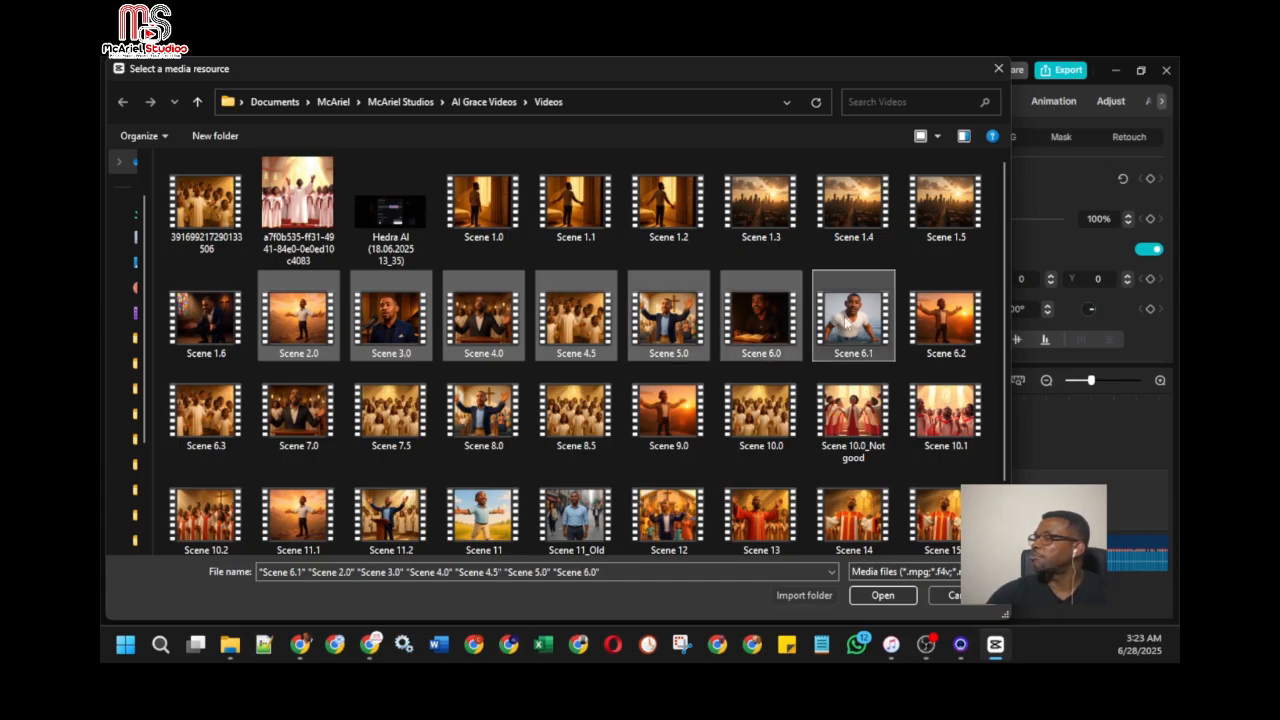
left_click(928, 328, "ctrl")
left_click(882, 595)
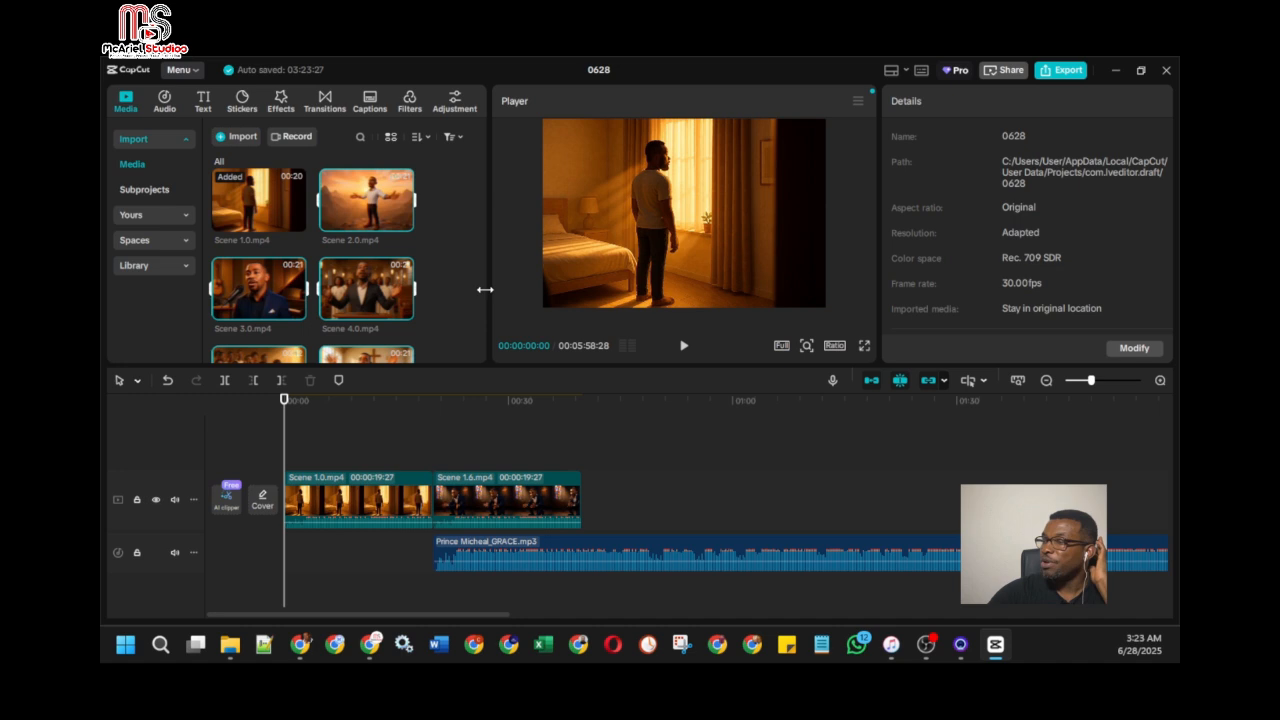
Step: Review the newly imported scene clips and add them all to the main video track directly after Scene 1.6
mouse_move(403, 226)
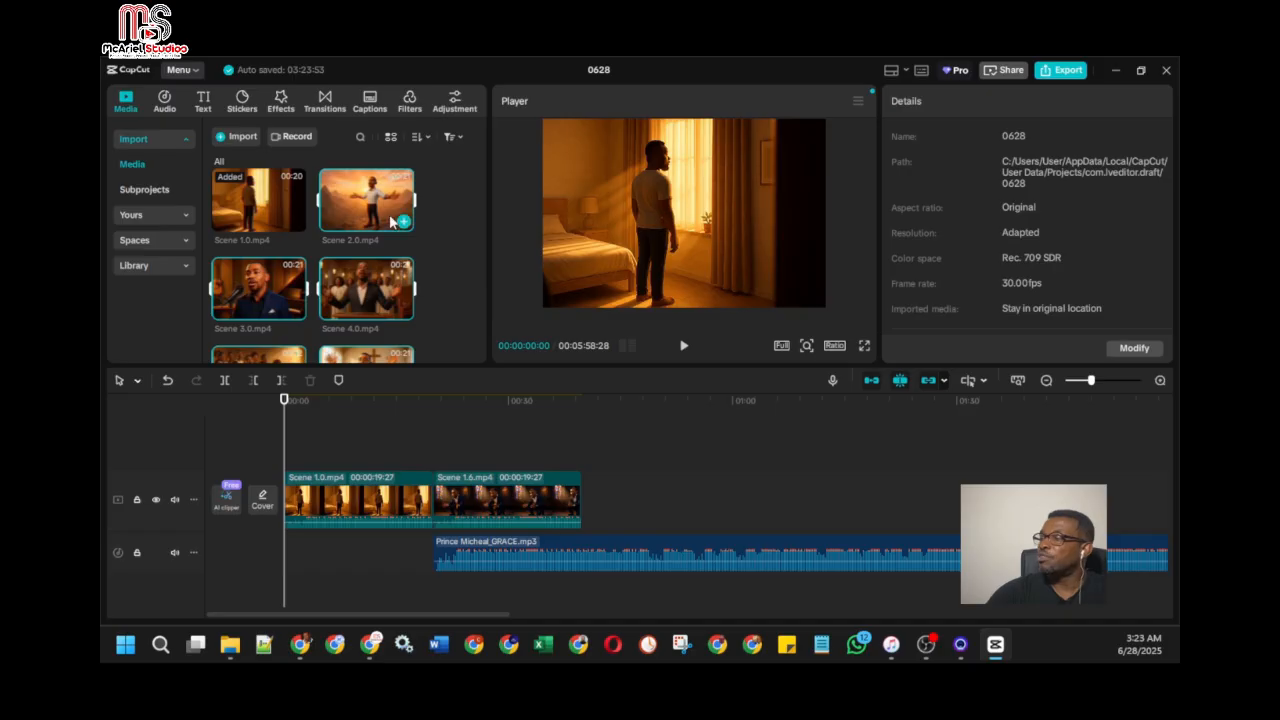
scroll(434, 261, "down", 3)
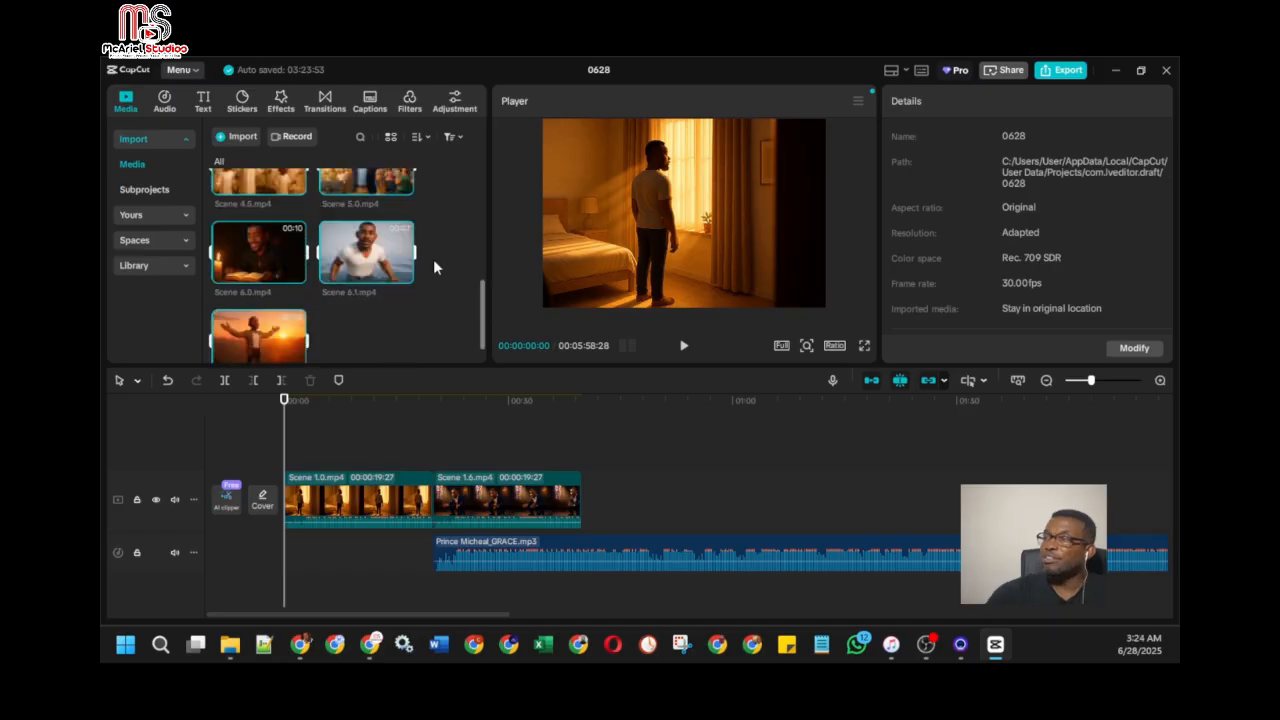
scroll(434, 261, "up", 2)
scroll(434, 267, "up", 2)
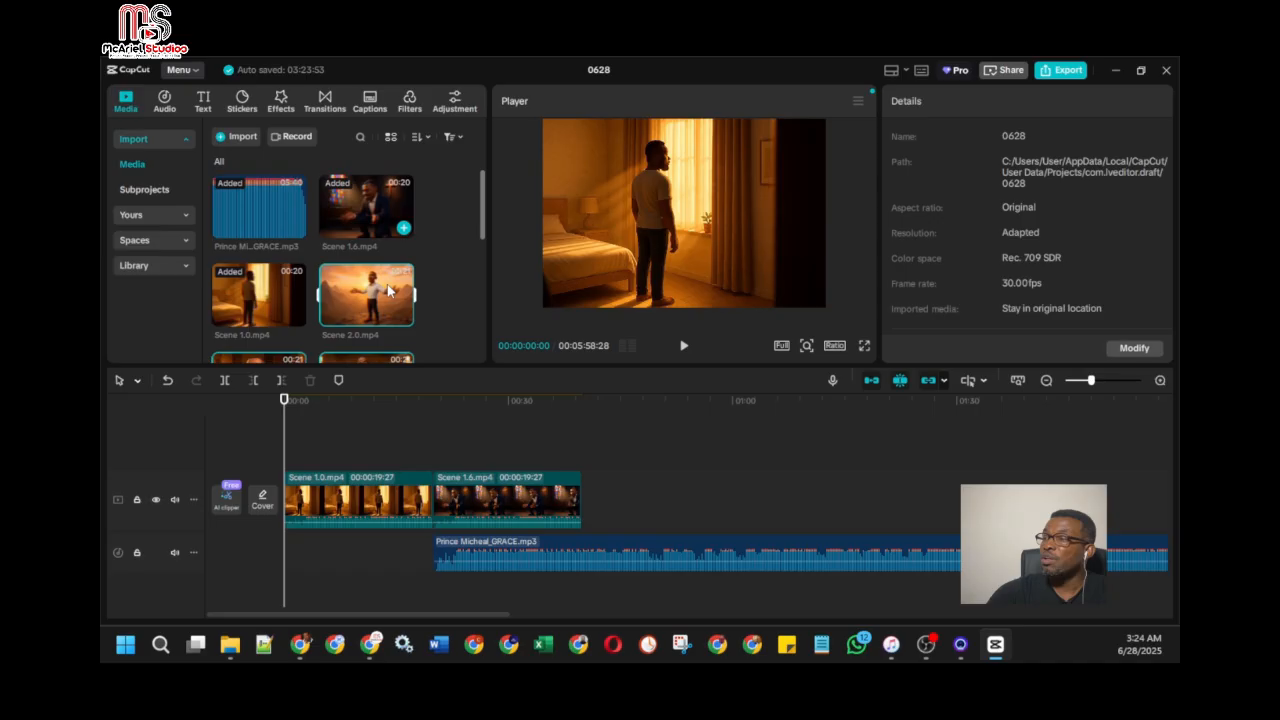
scroll(389, 290, "down", 1)
scroll(410, 315, "up", 1)
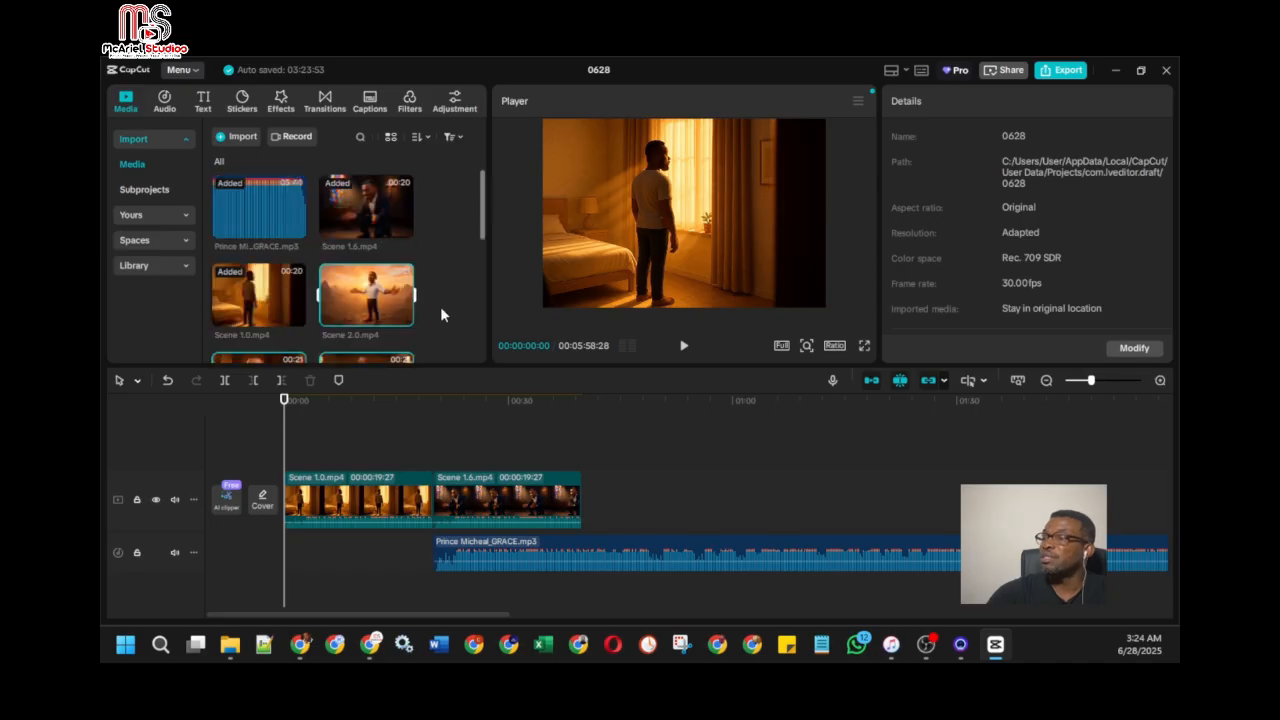
scroll(440, 314, "down", 1)
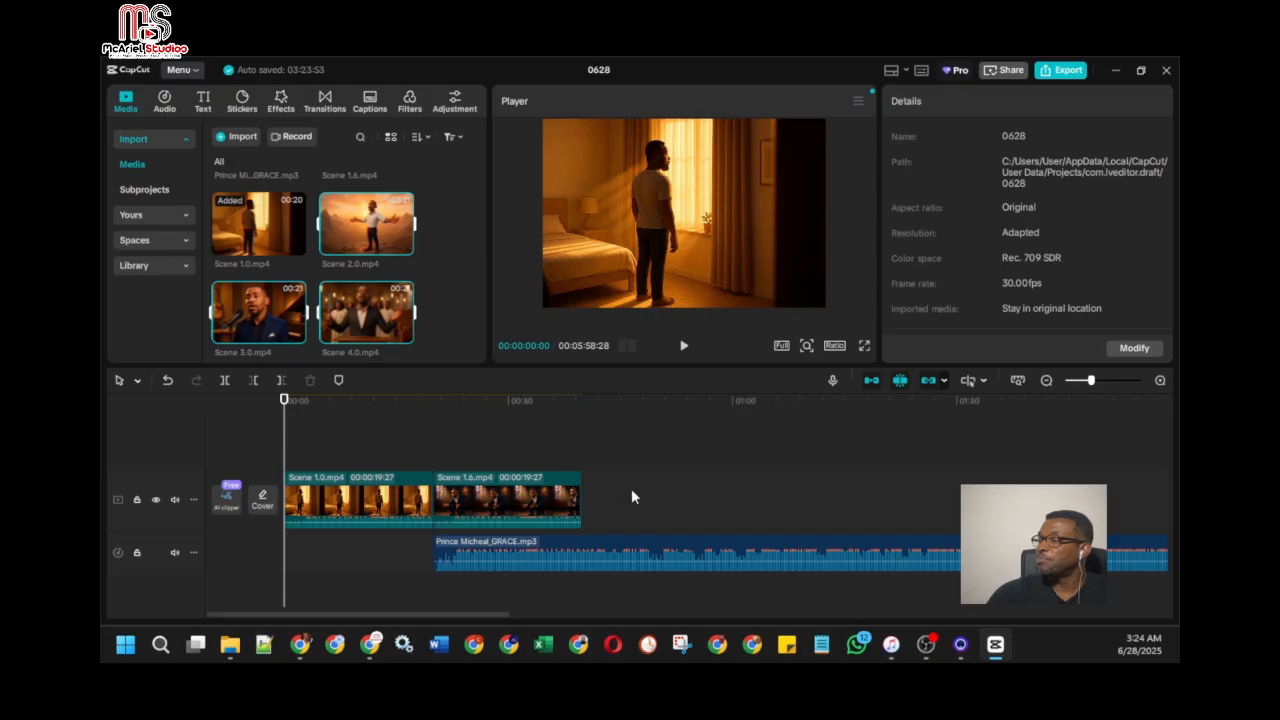
left_click_drag(631, 490, 633, 497)
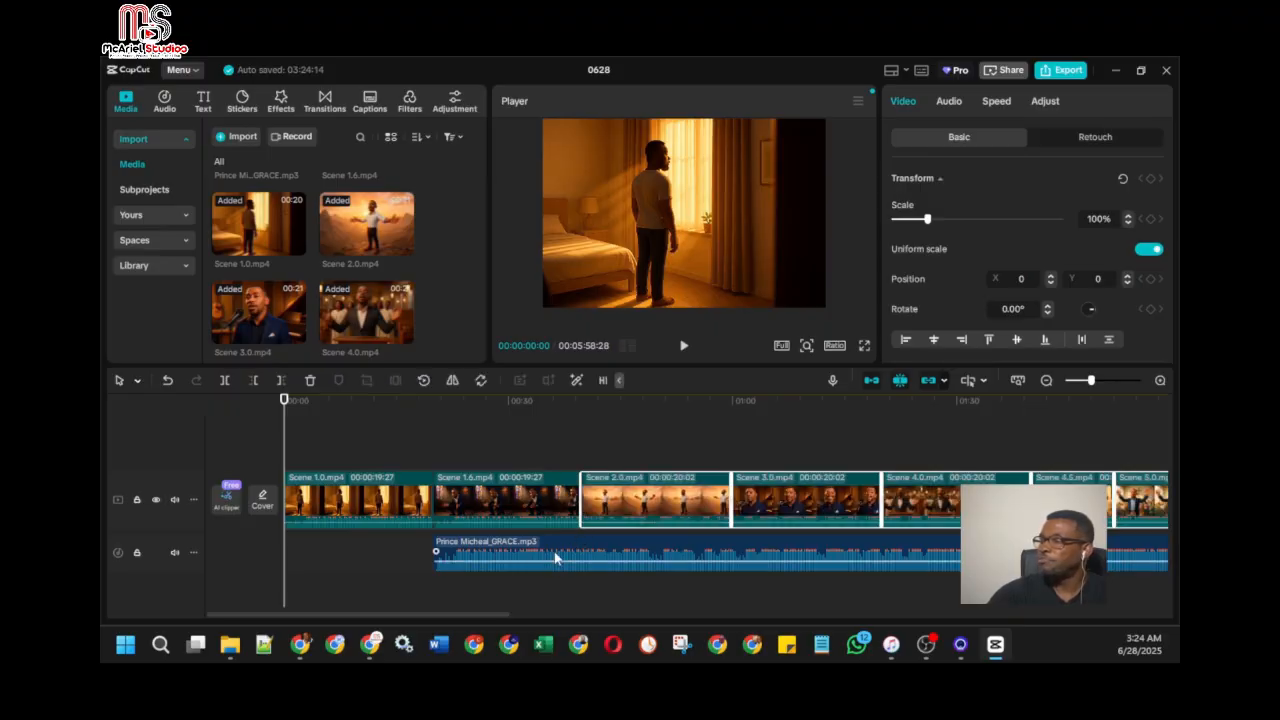
Step: Shift the GRACE song to the start of the timeline and reorder Scene 1.6 ahead of Scene 1.0
left_click_drag(557, 553, 385, 547)
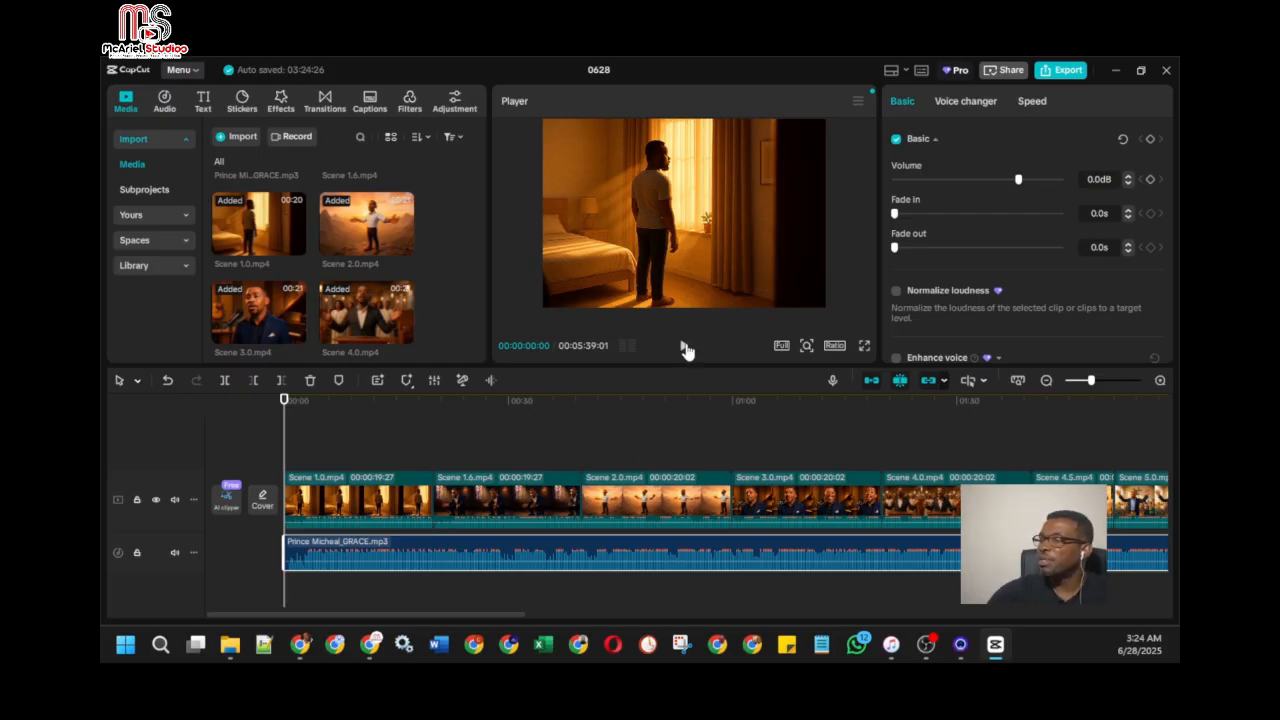
left_click_drag(487, 507, 400, 541)
left_click(513, 542)
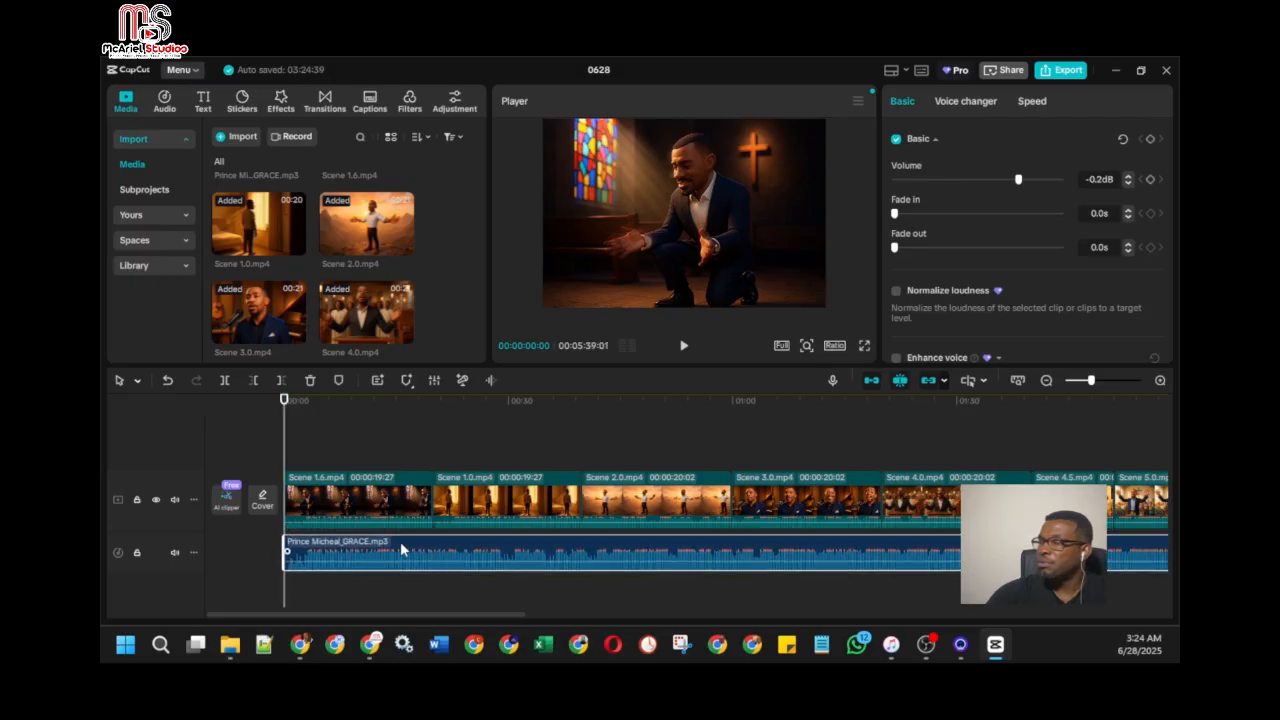
Step: Play the opening of Scene 1.6 against the song to check the lip sync, and enlarge the player area
left_click(684, 348)
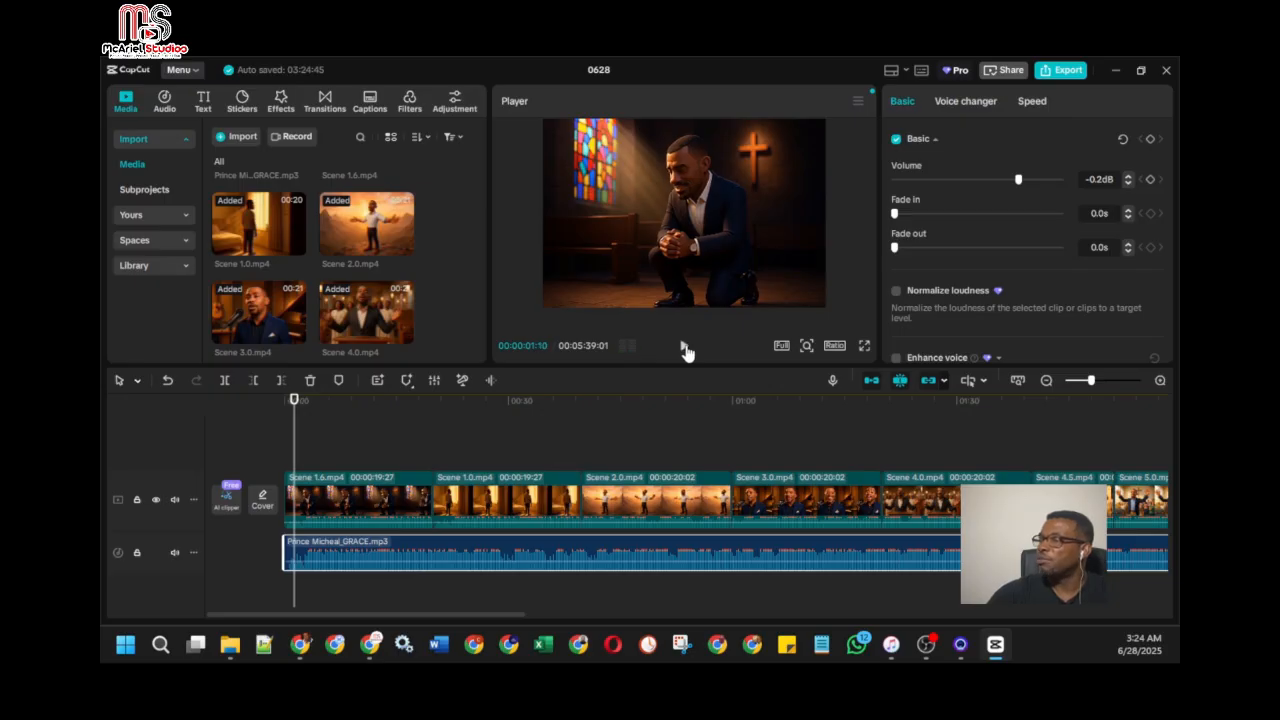
left_click(684, 347)
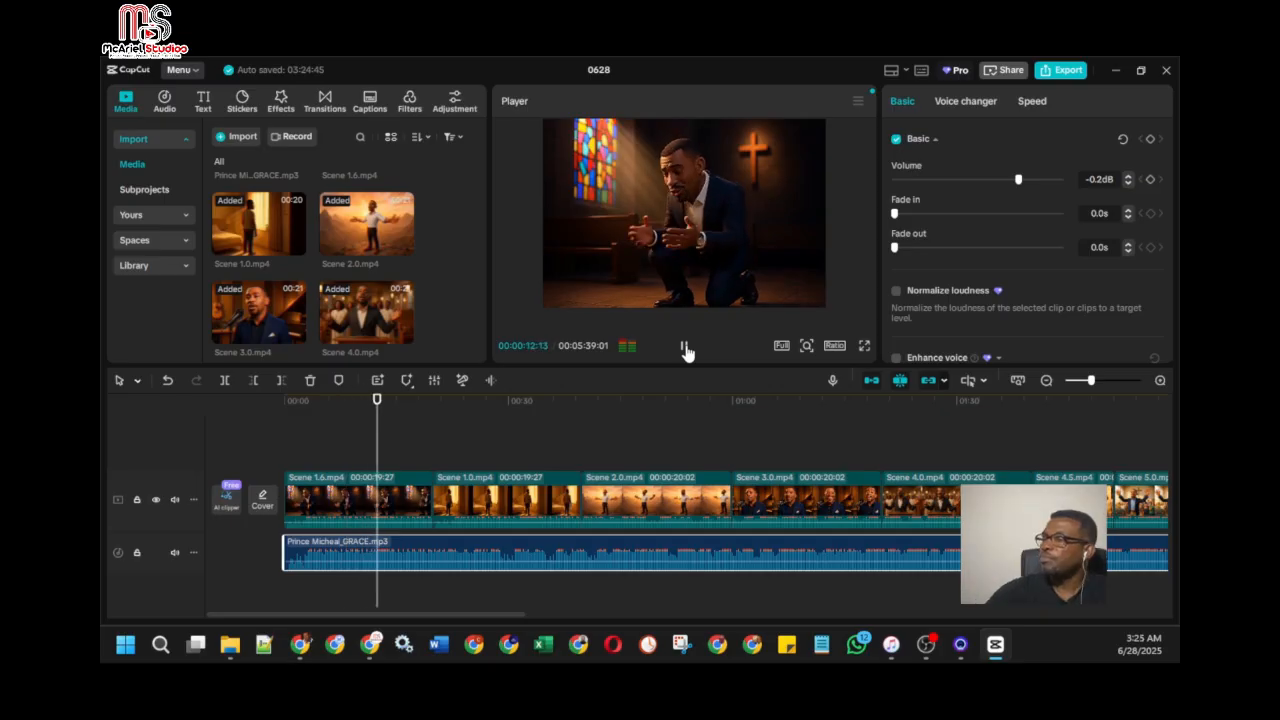
left_click(685, 347)
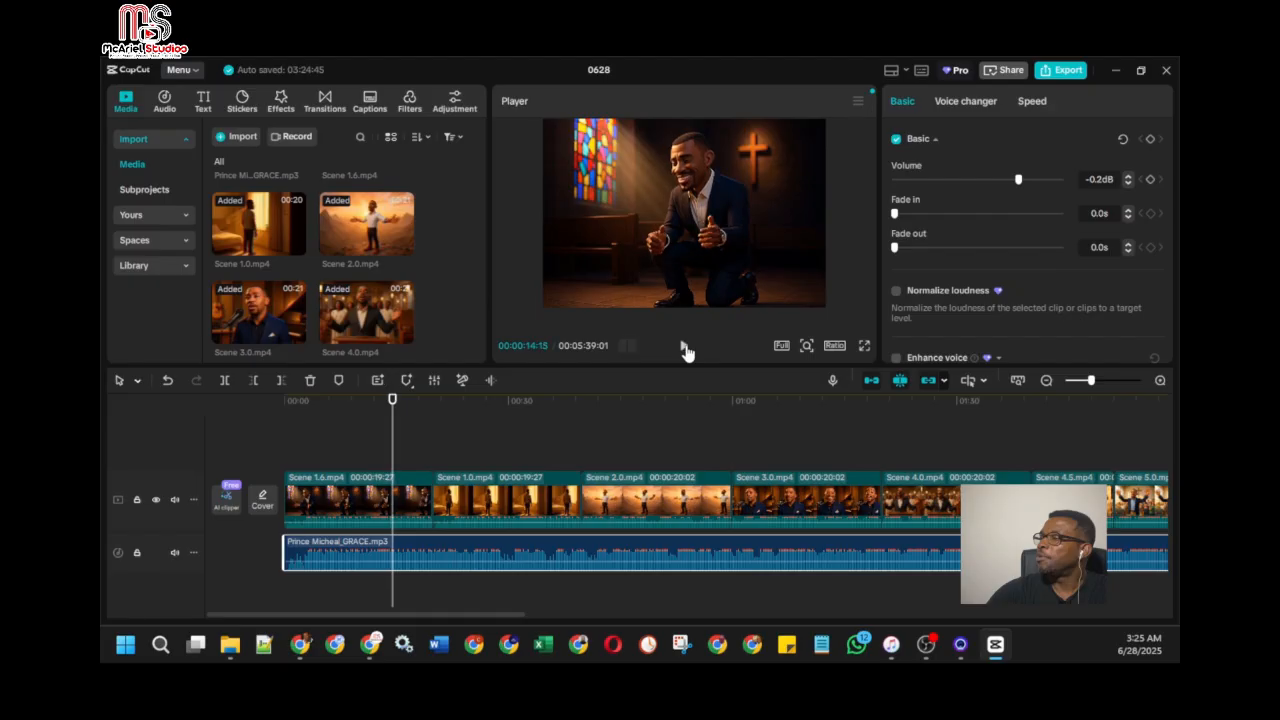
left_click_drag(690, 366, 735, 413)
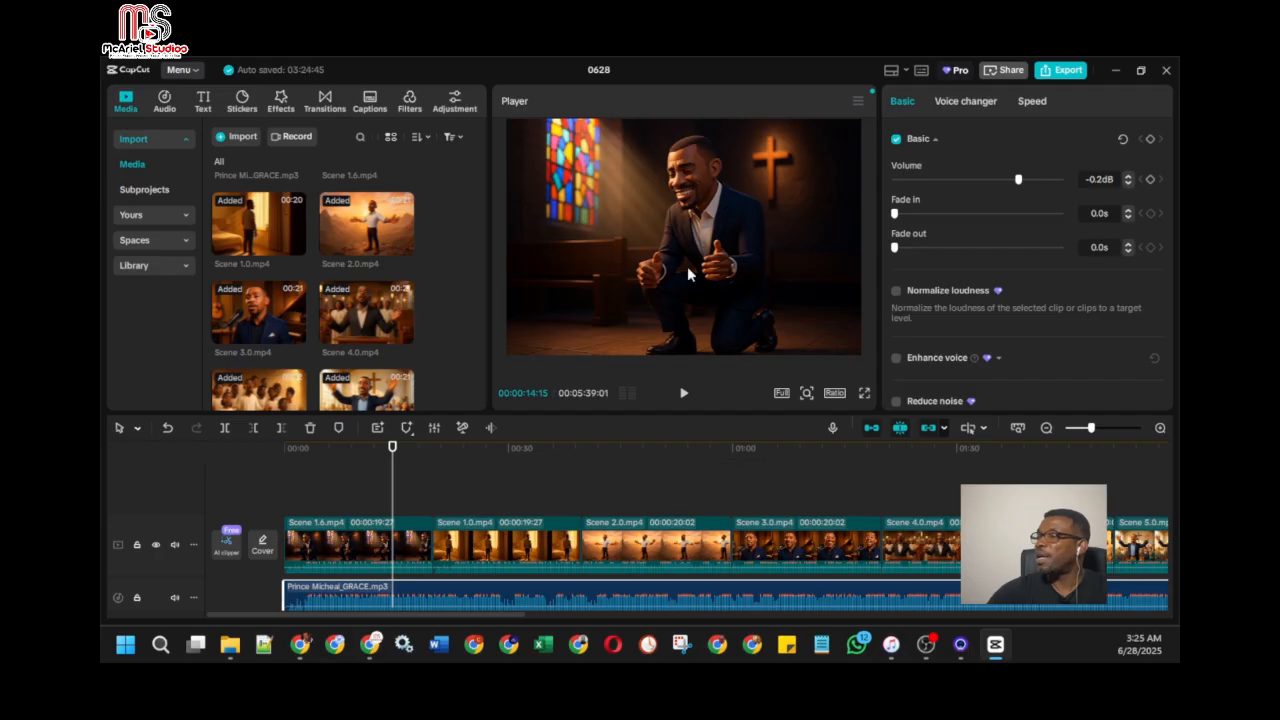
scroll(352, 548, "down", 1)
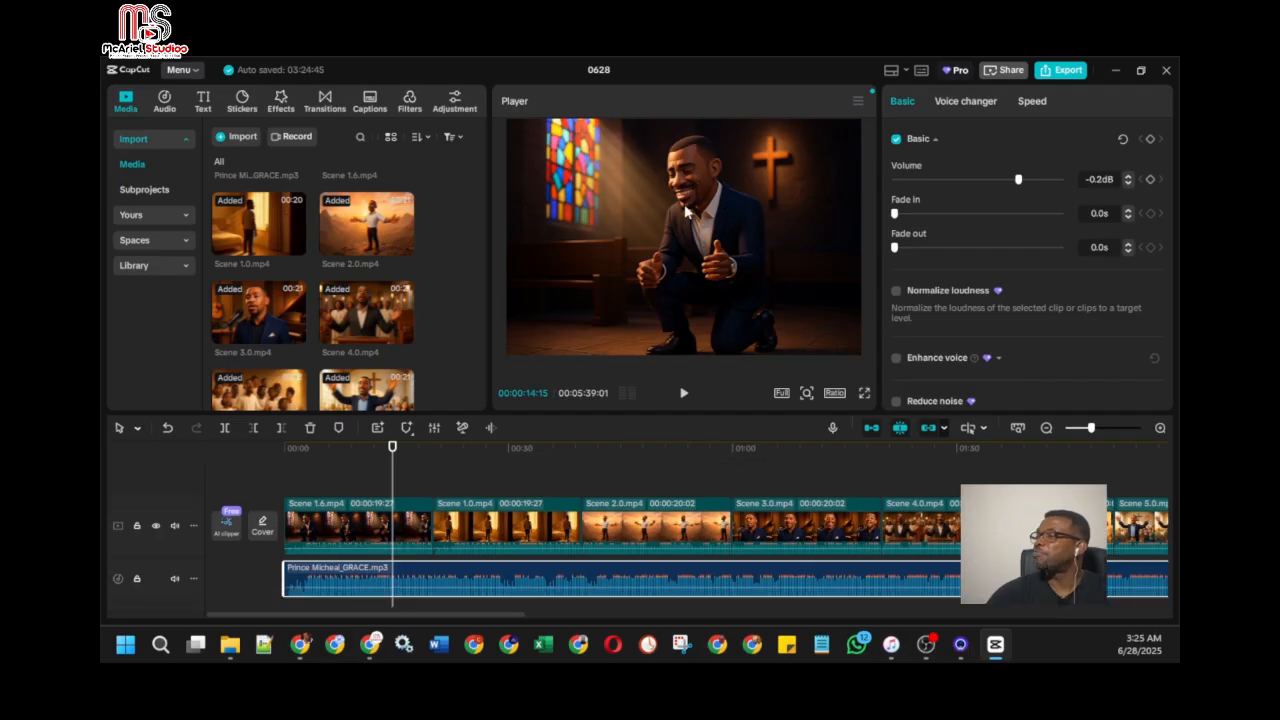
Step: Select Scene 1.6 together with the GRACE song and run Sync video and audio on them
left_click(370, 525)
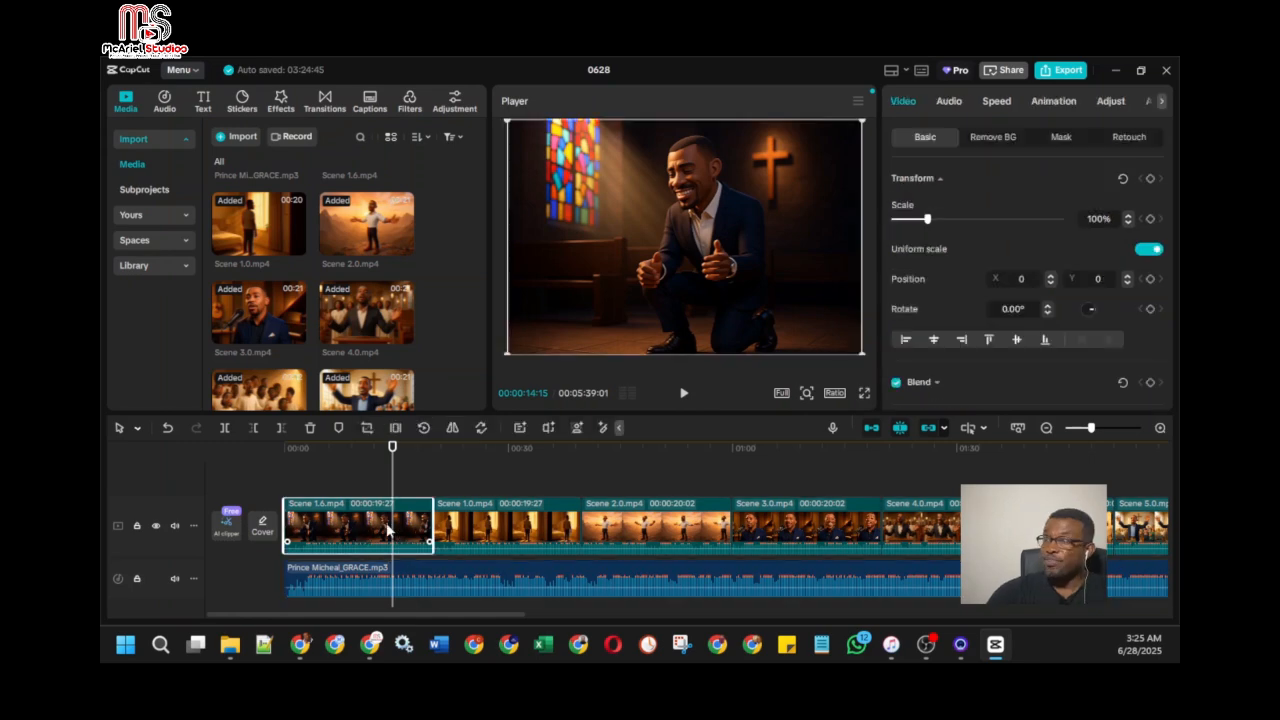
left_click(349, 589)
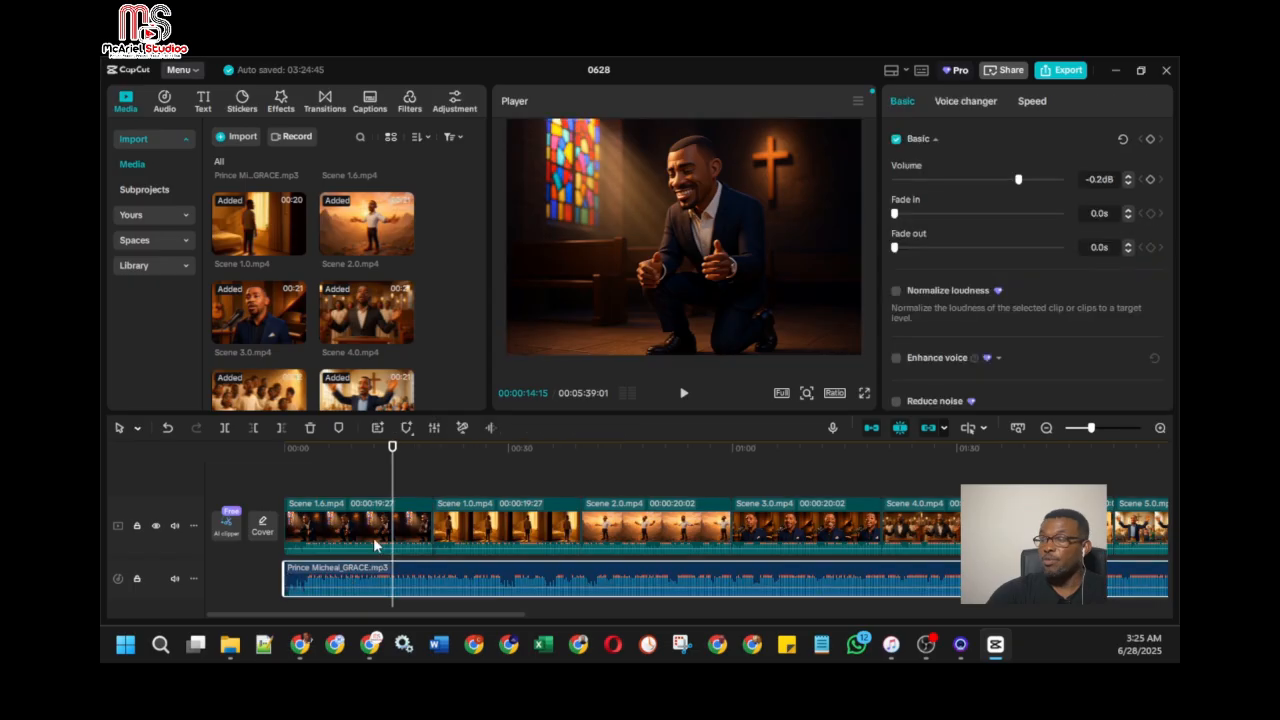
left_click(377, 540)
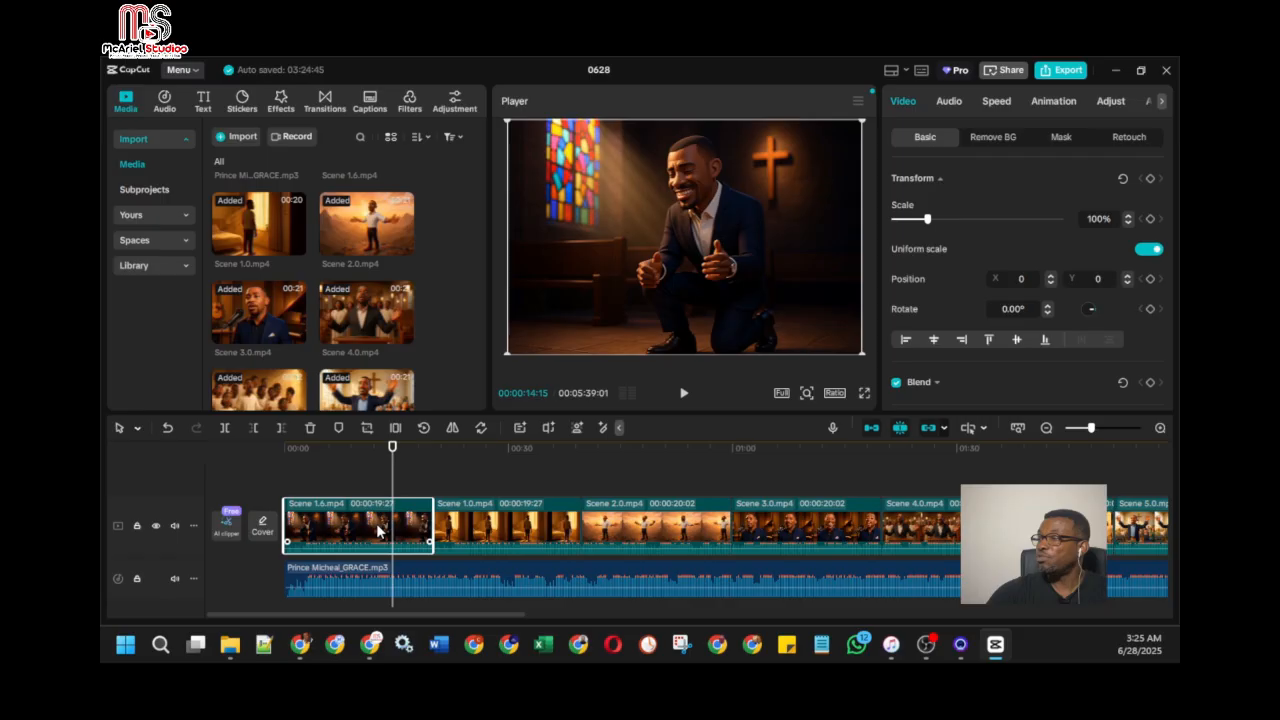
left_click(381, 566, "ctrl")
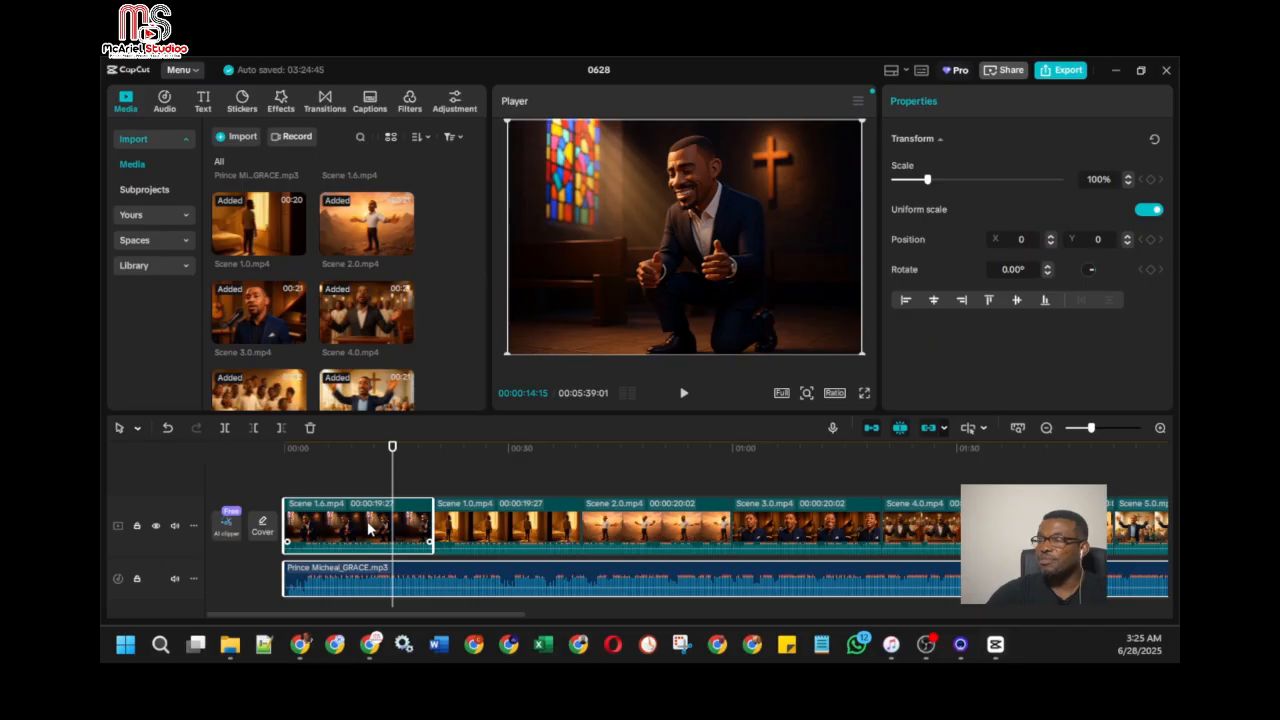
right_click(368, 529)
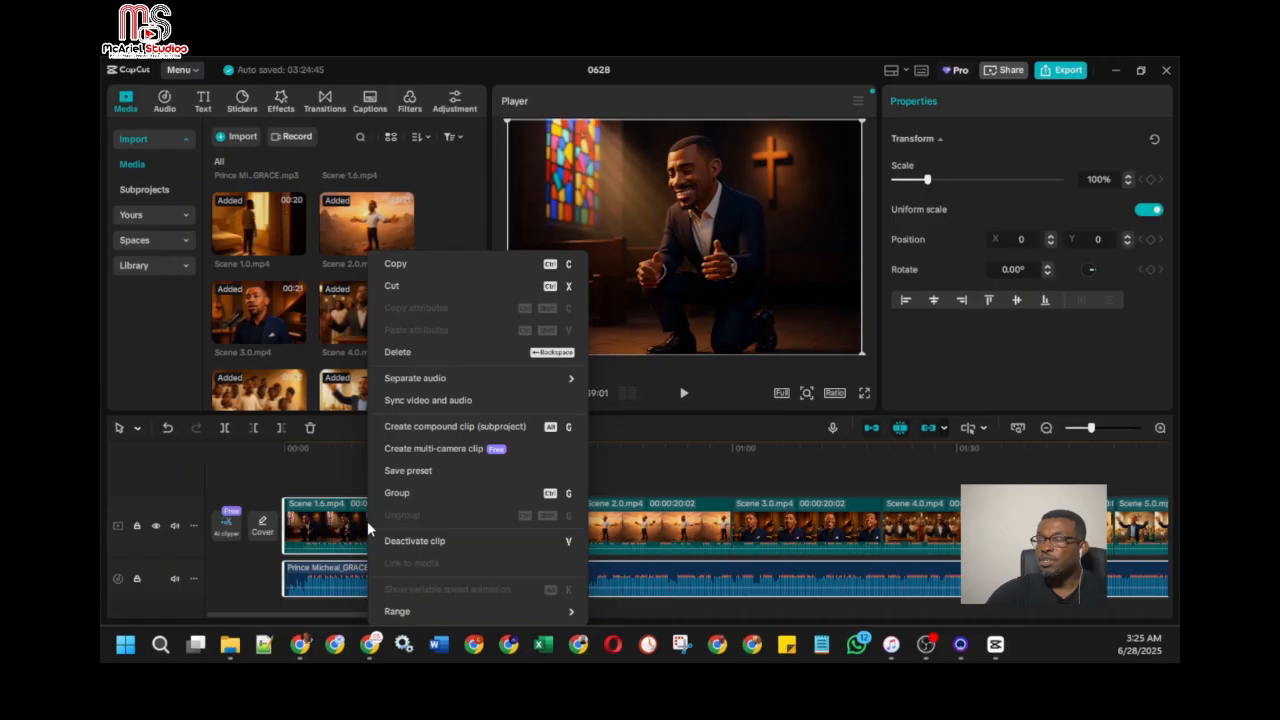
left_click(479, 400)
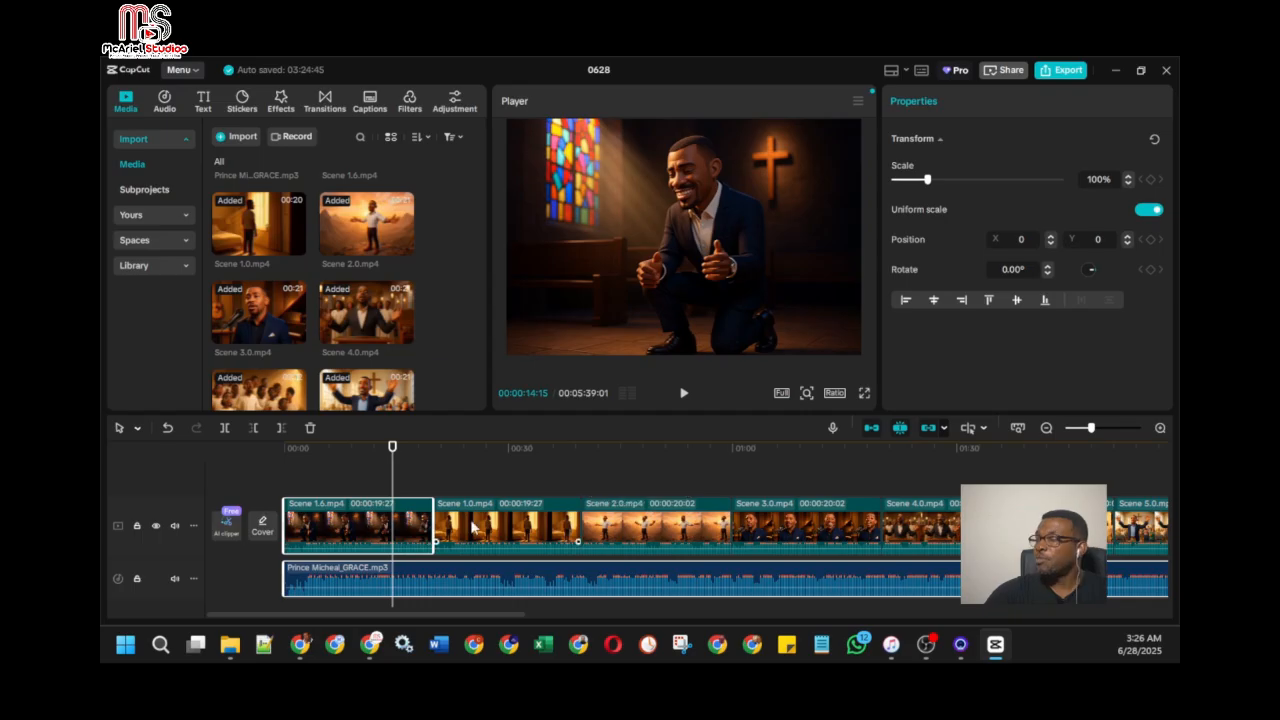
Step: Place Scene 1.0 on a separate track above Scene 1.6, starting at 00:00, and enlarge the timeline area
left_click(474, 527)
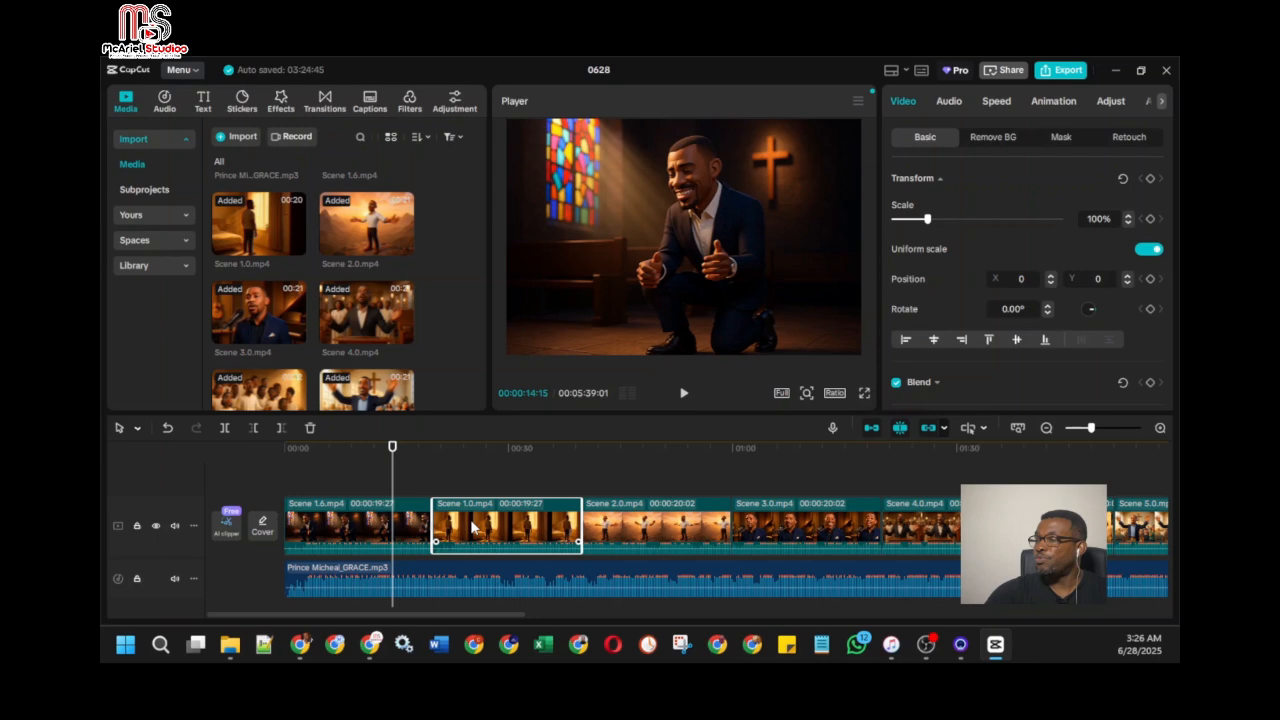
left_click_drag(475, 527, 468, 447)
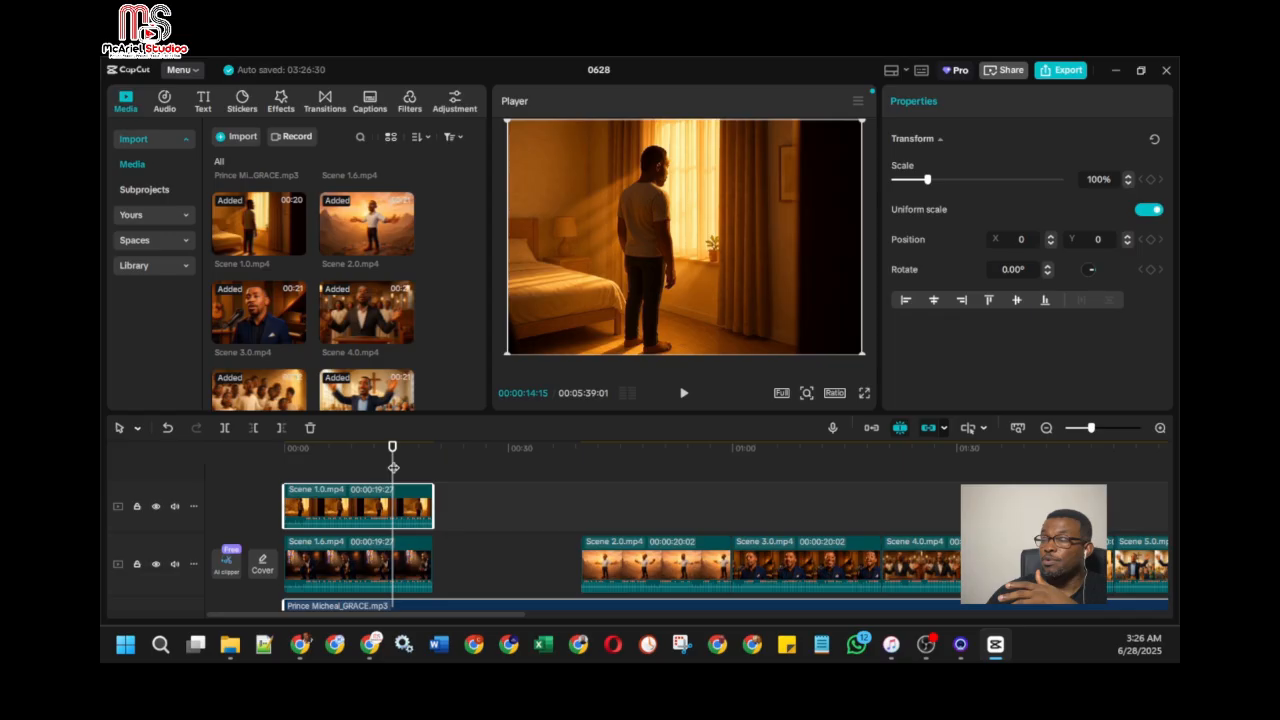
left_click_drag(515, 414, 515, 396)
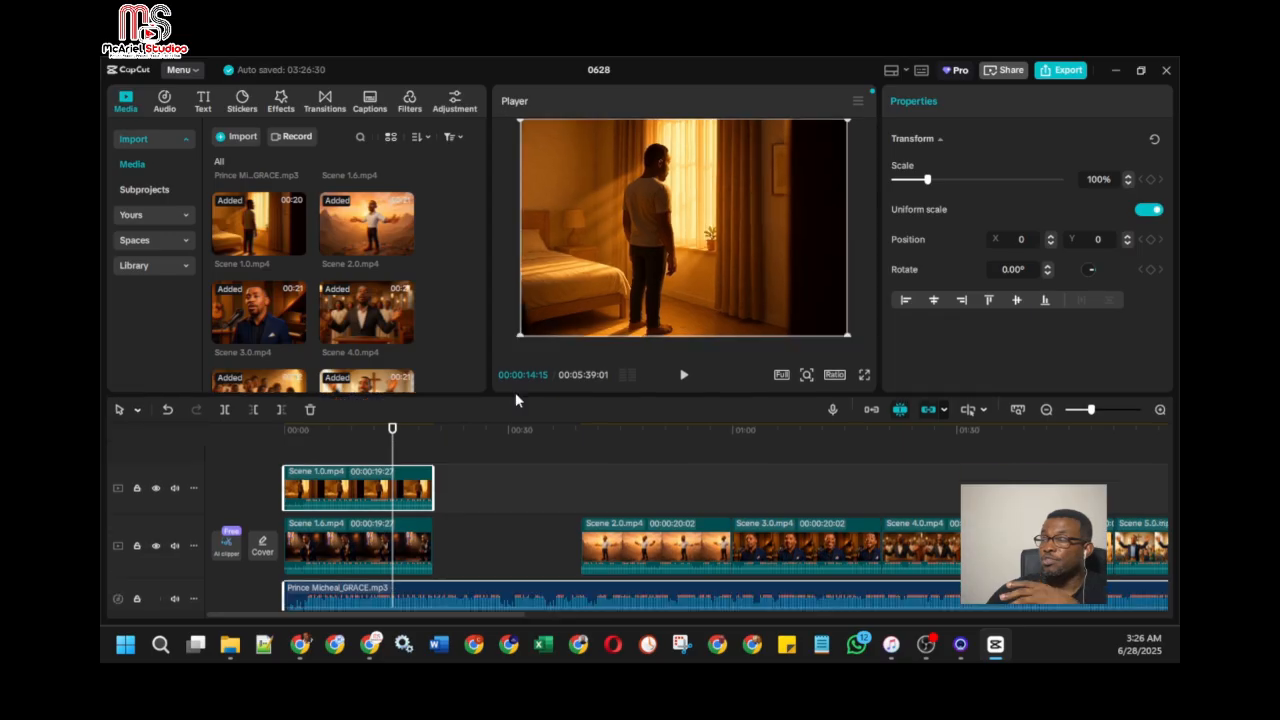
left_click_drag(515, 394, 515, 383)
Step: Play the opening to find the switch point, and trim the start of the overlaid Scene 1.0 to about 15 seconds
left_click(311, 540)
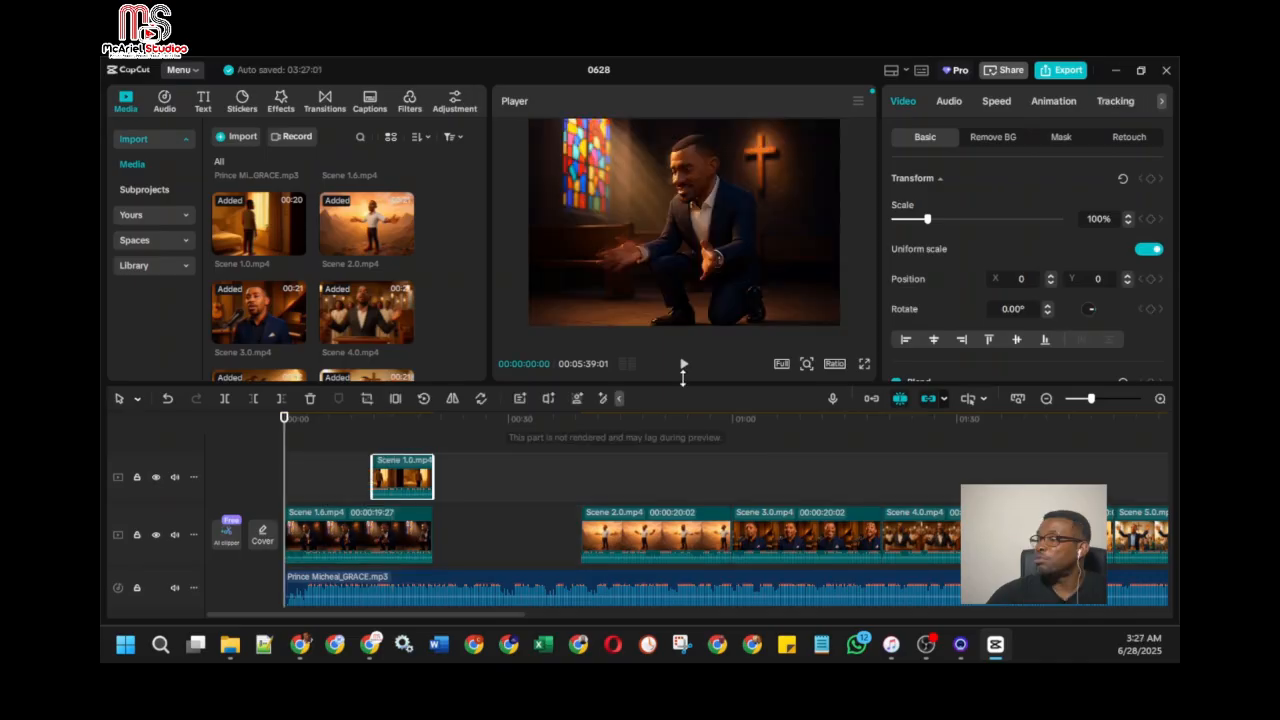
left_click(684, 365)
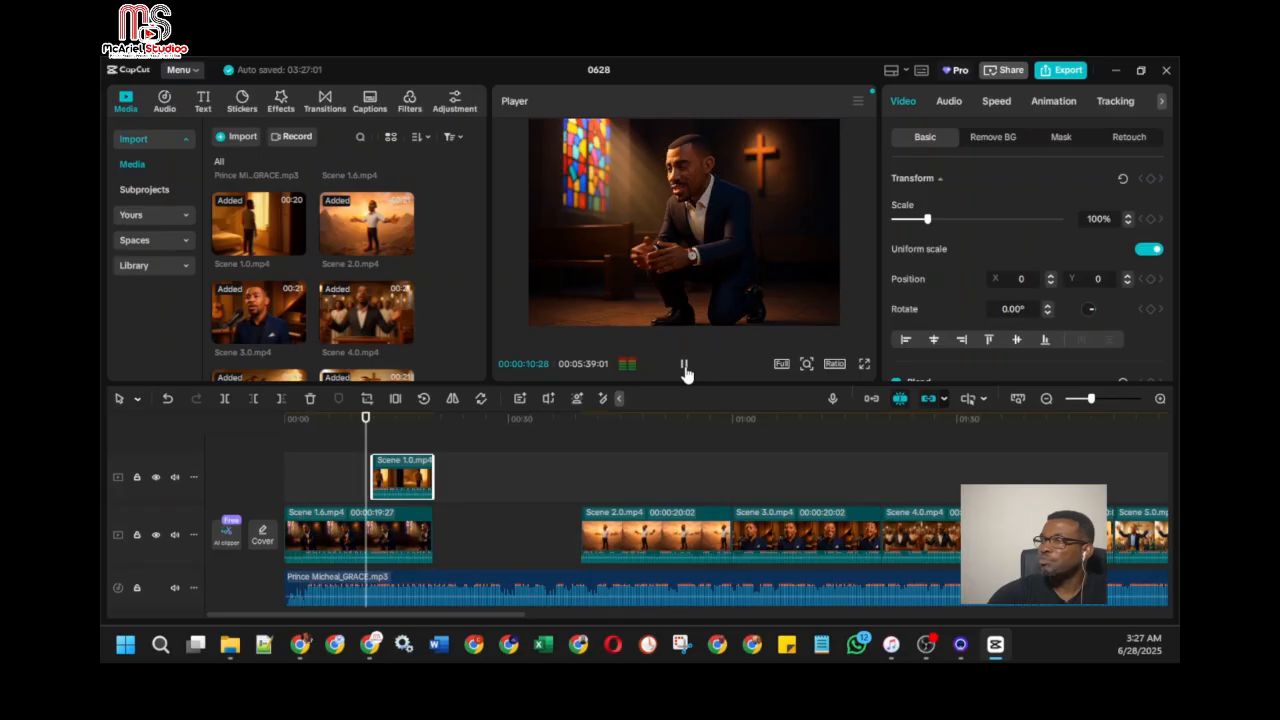
left_click(684, 366)
left_click(384, 474)
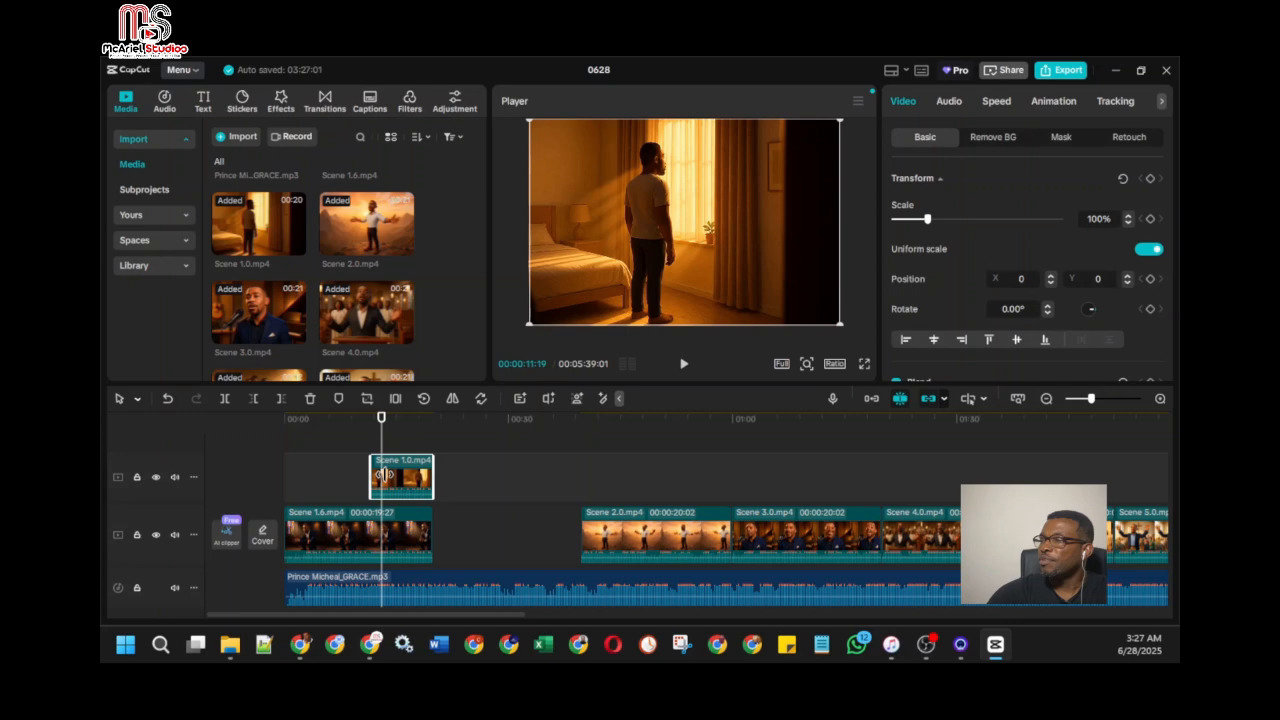
left_click_drag(384, 474, 424, 474)
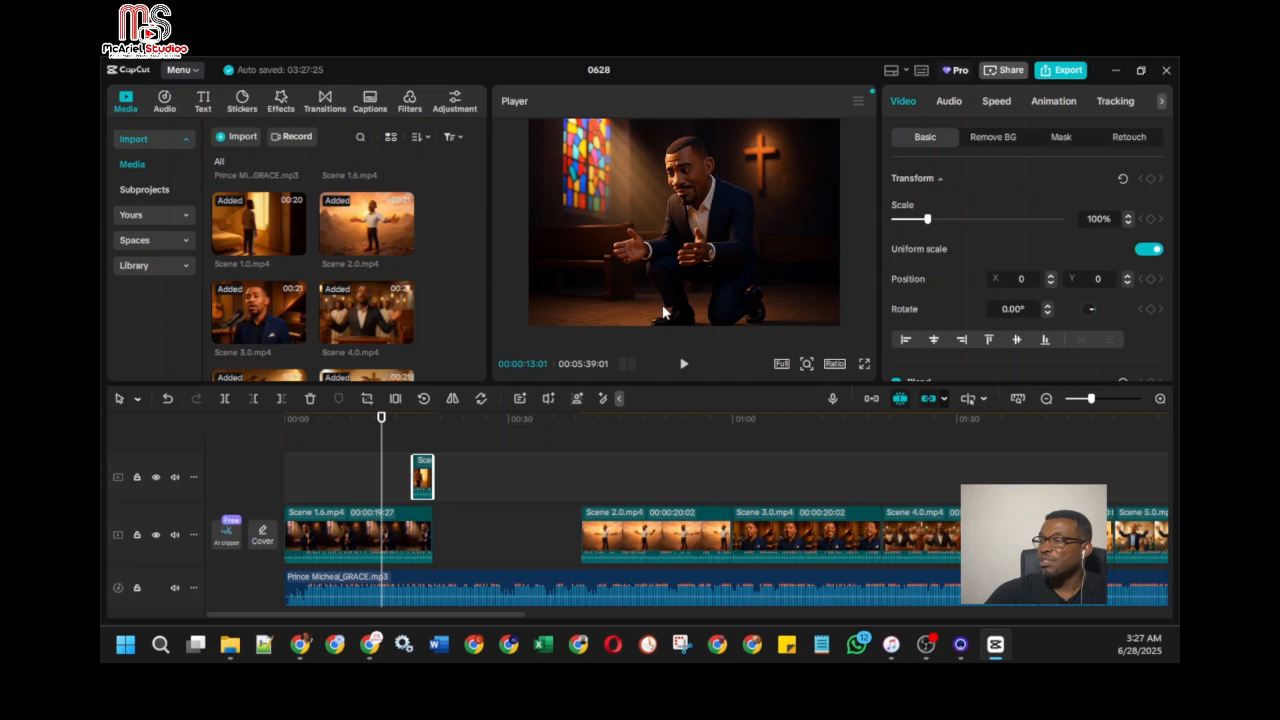
Step: Align Scene 2.0 with the GRACE song directly after Scene 1.6, and play it to check the lip sync
left_click(612, 573)
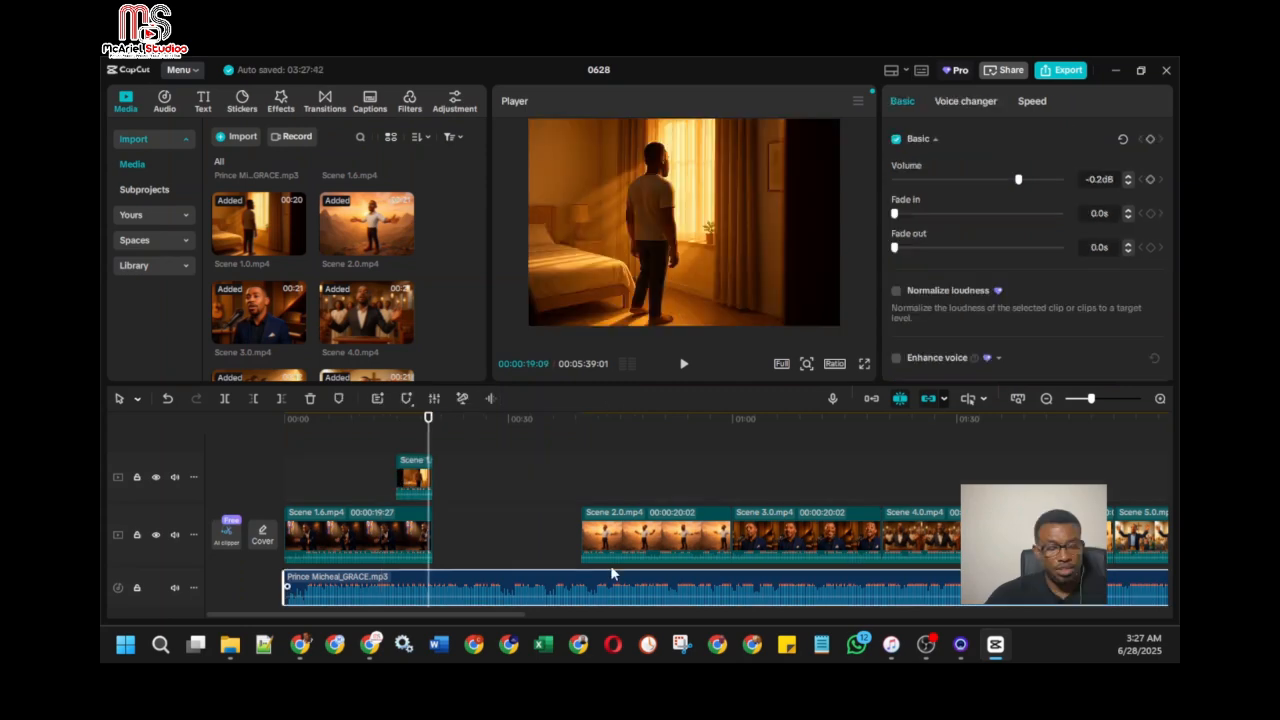
left_click(634, 549)
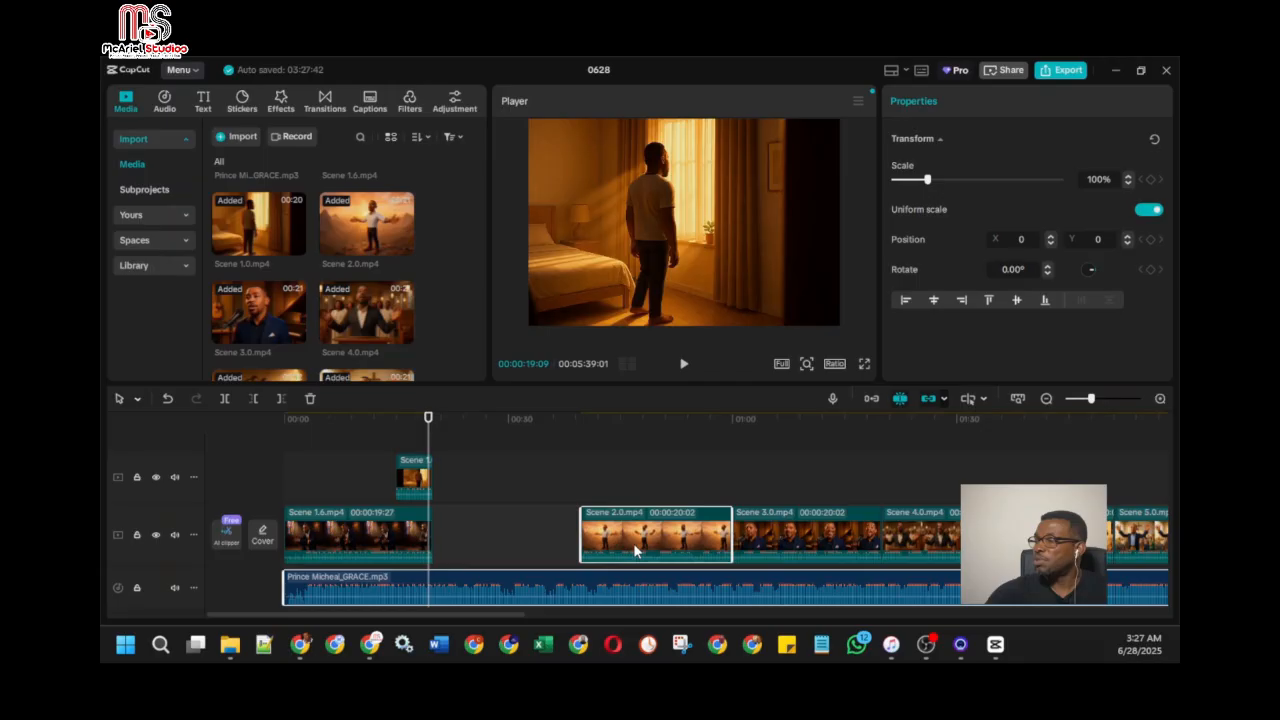
left_click_drag(634, 550, 411, 540)
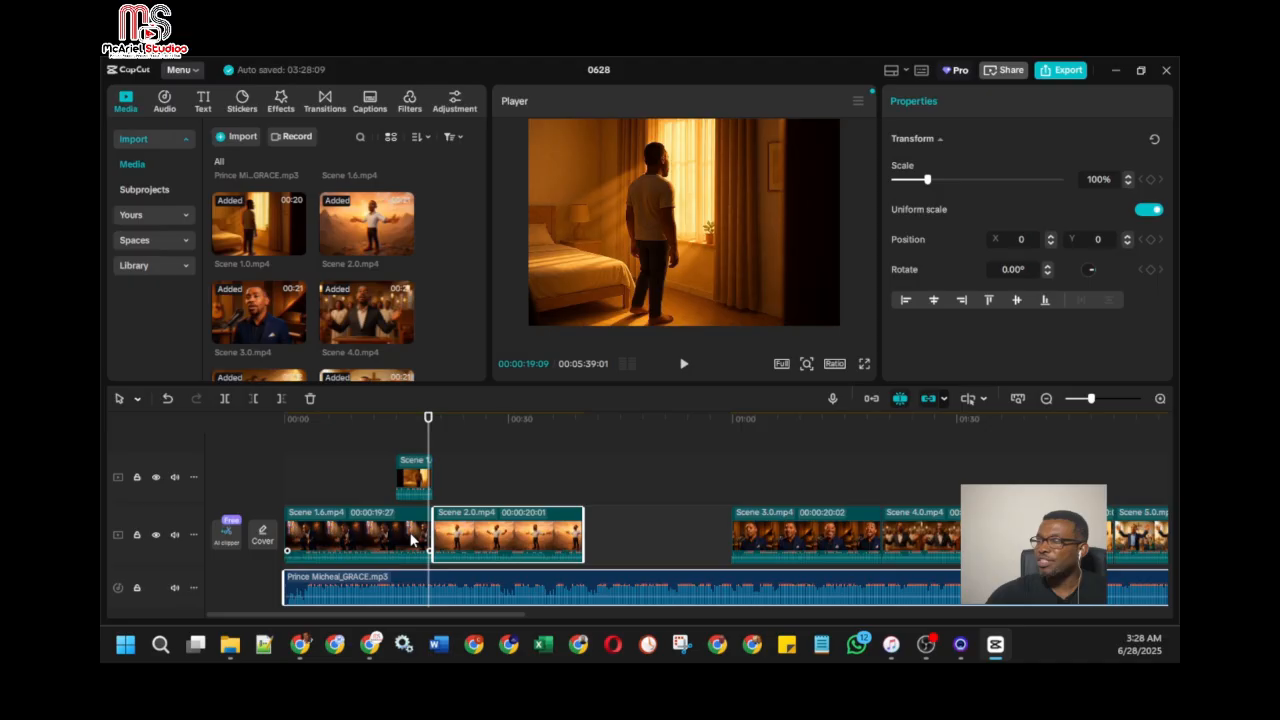
left_click(684, 366)
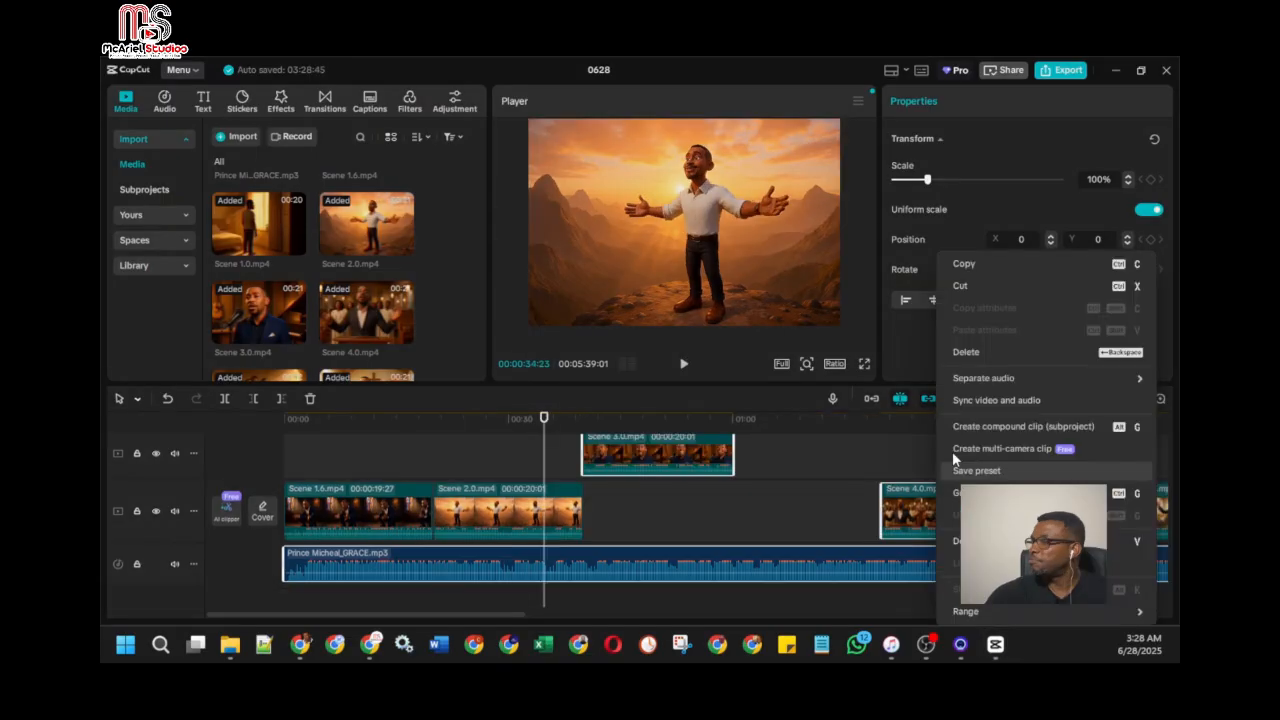
Step: Run Sync video and audio on Scene 4.0 and the following scene clips together with the GRACE song
left_click(952, 449)
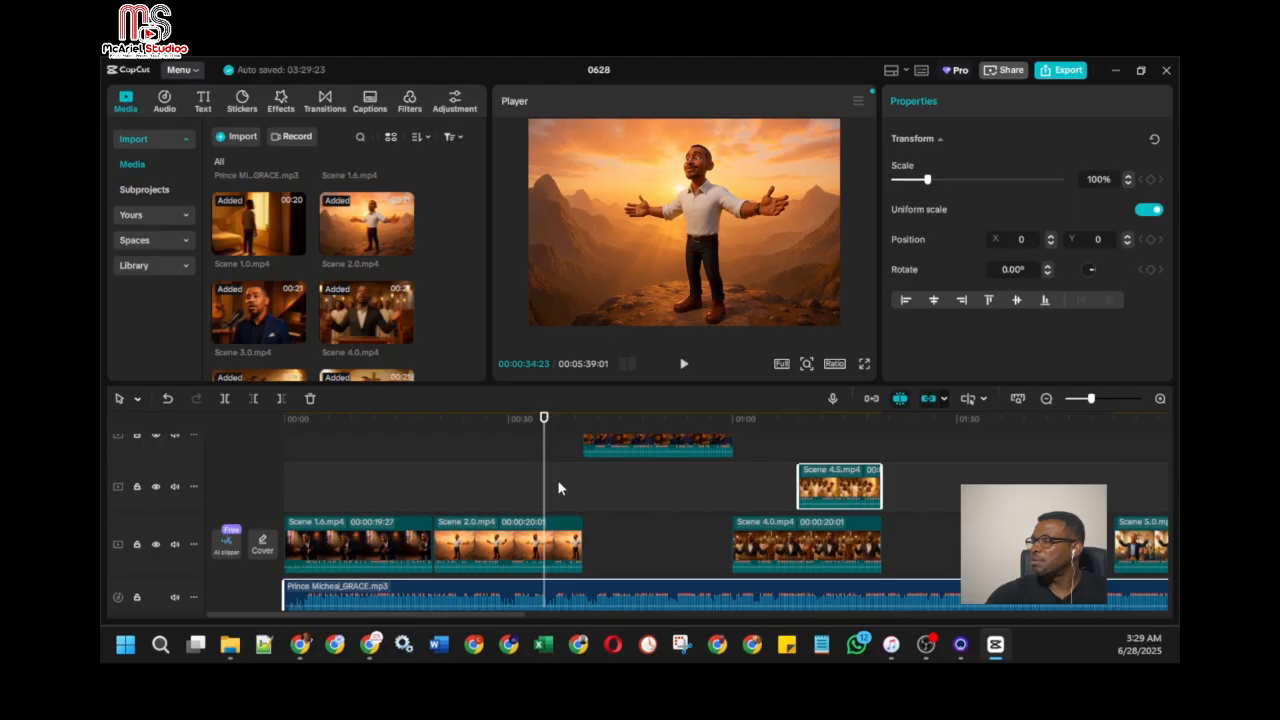
scroll(558, 487, "right", 5)
left_click(787, 553)
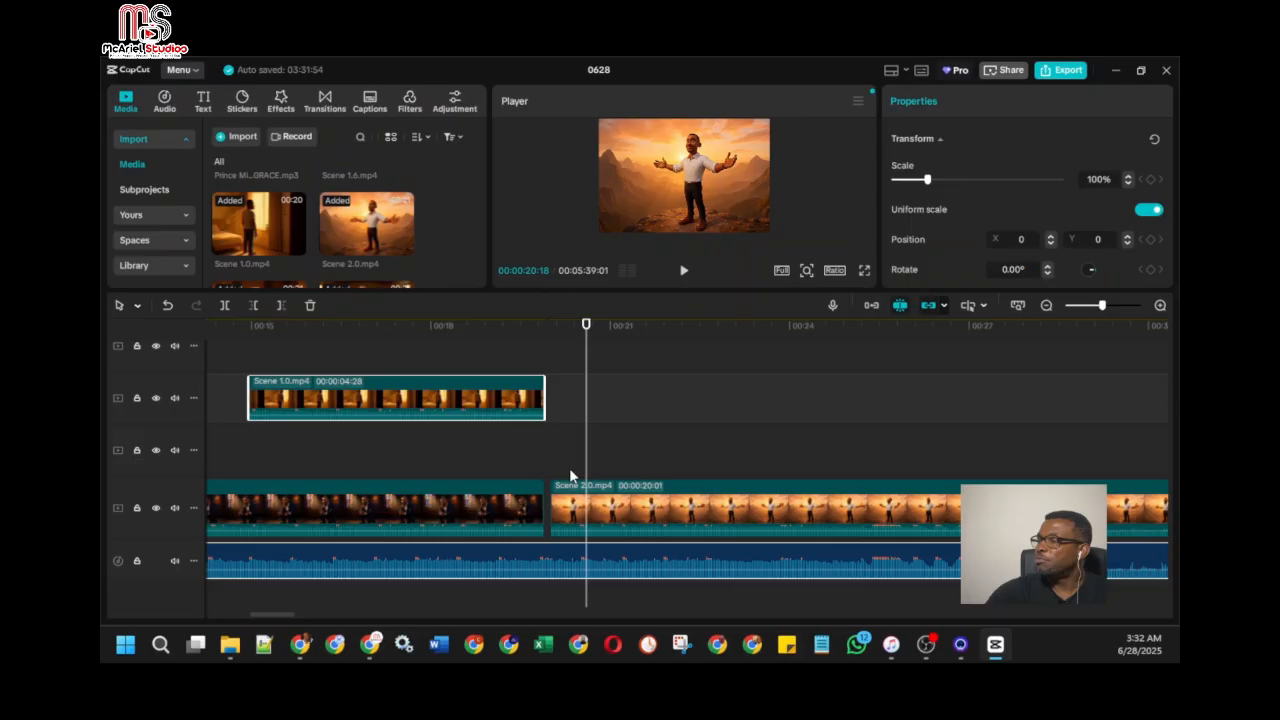
Step: Close the gap between Scene 1.6 and Scene 2.0, and move Scene 2.0 onto Scene 1.0's track, starting right at Scene 1.0's end
left_click_drag(570, 472, 562, 472)
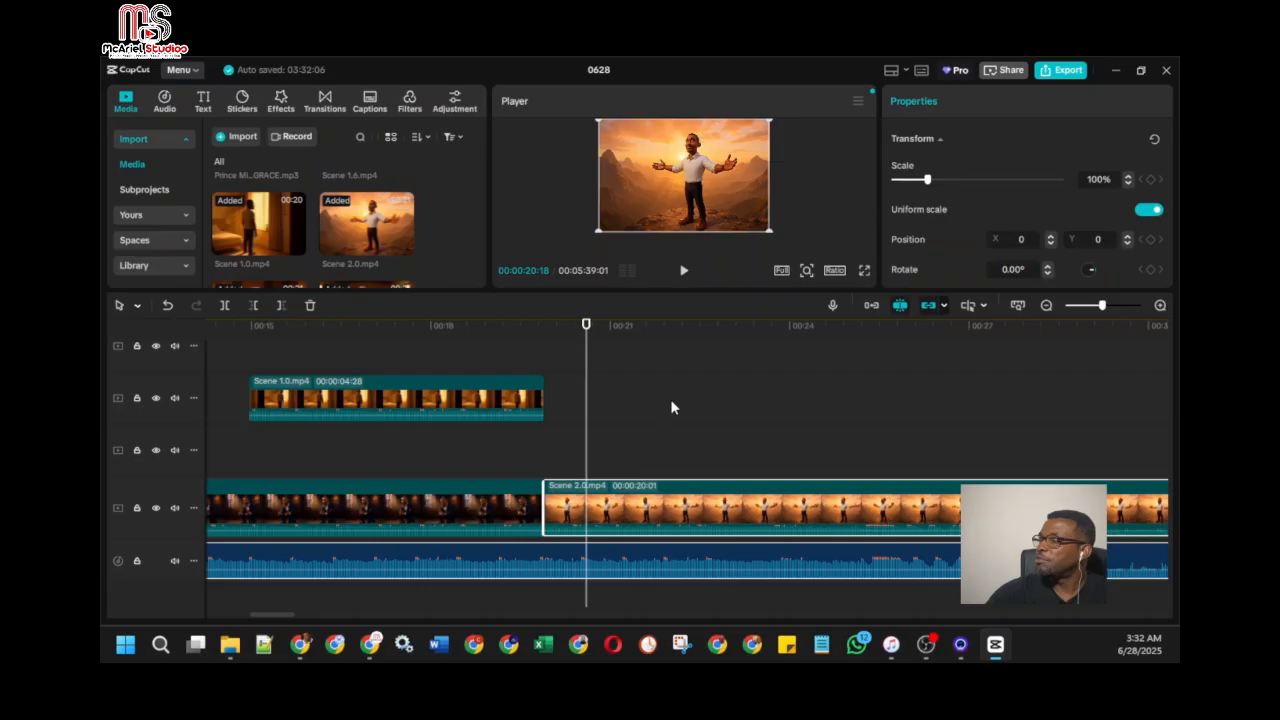
scroll(670, 407, "right", 5)
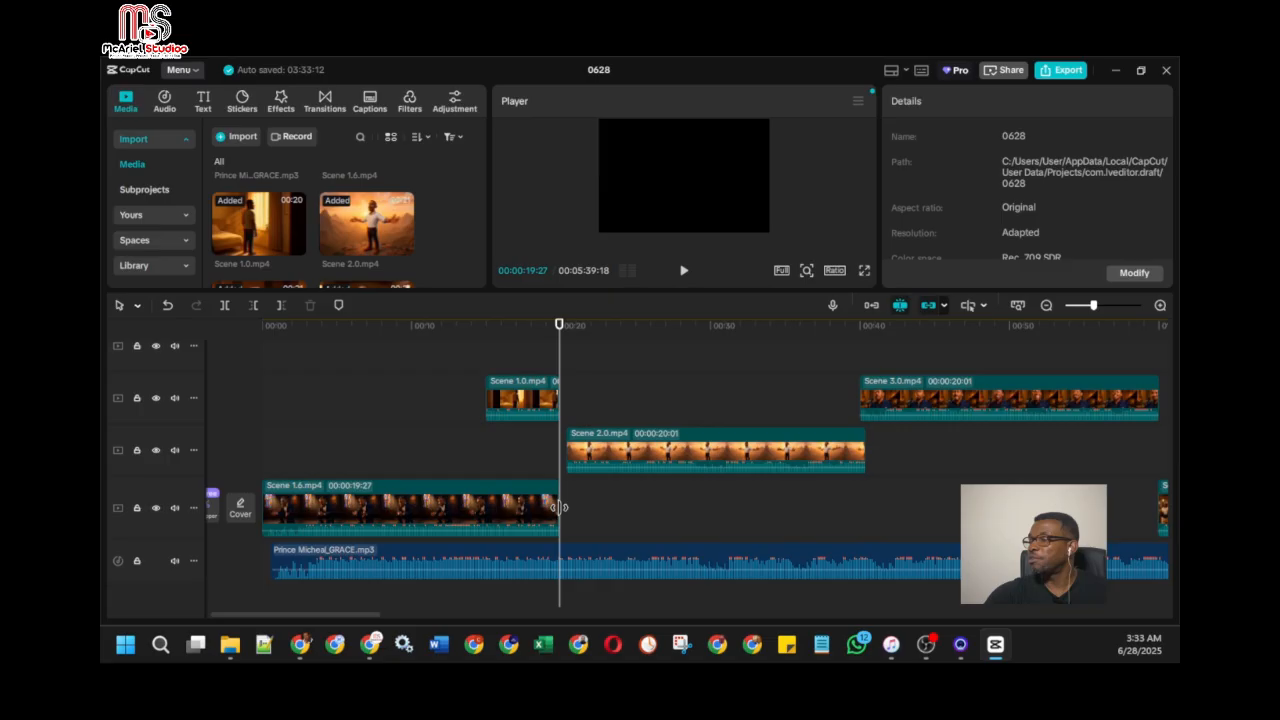
left_click_drag(630, 452, 631, 427)
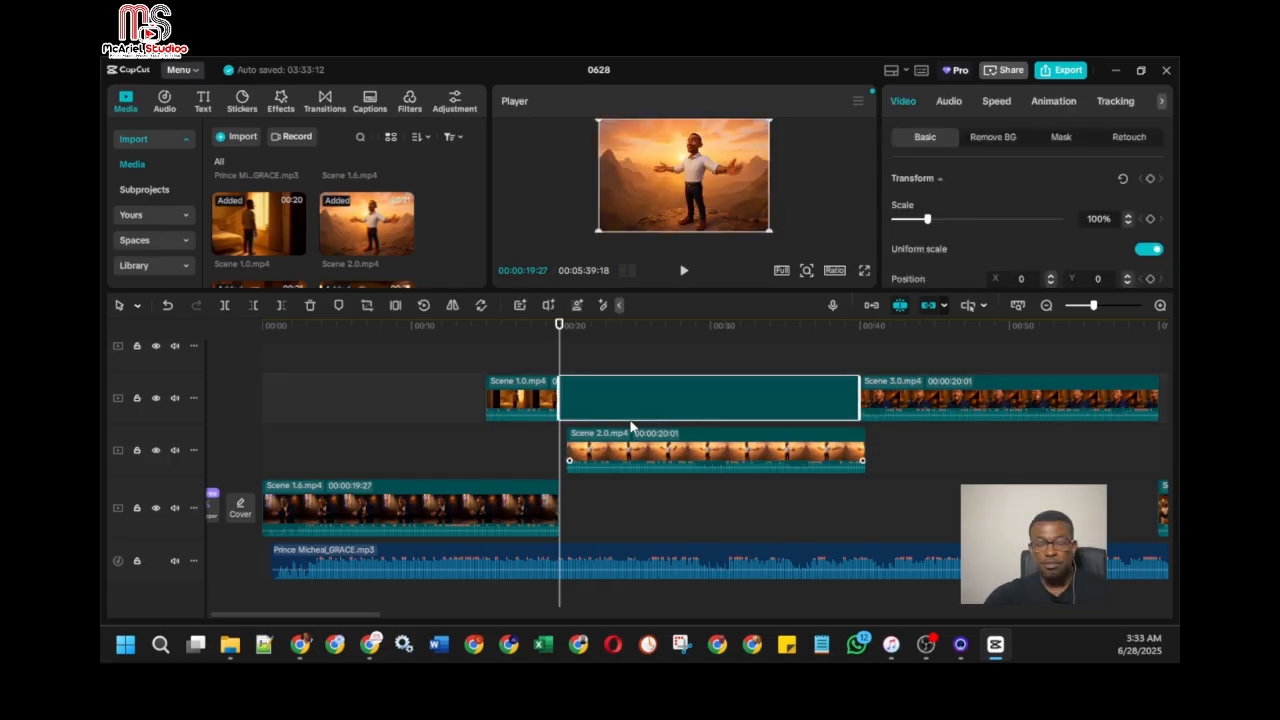